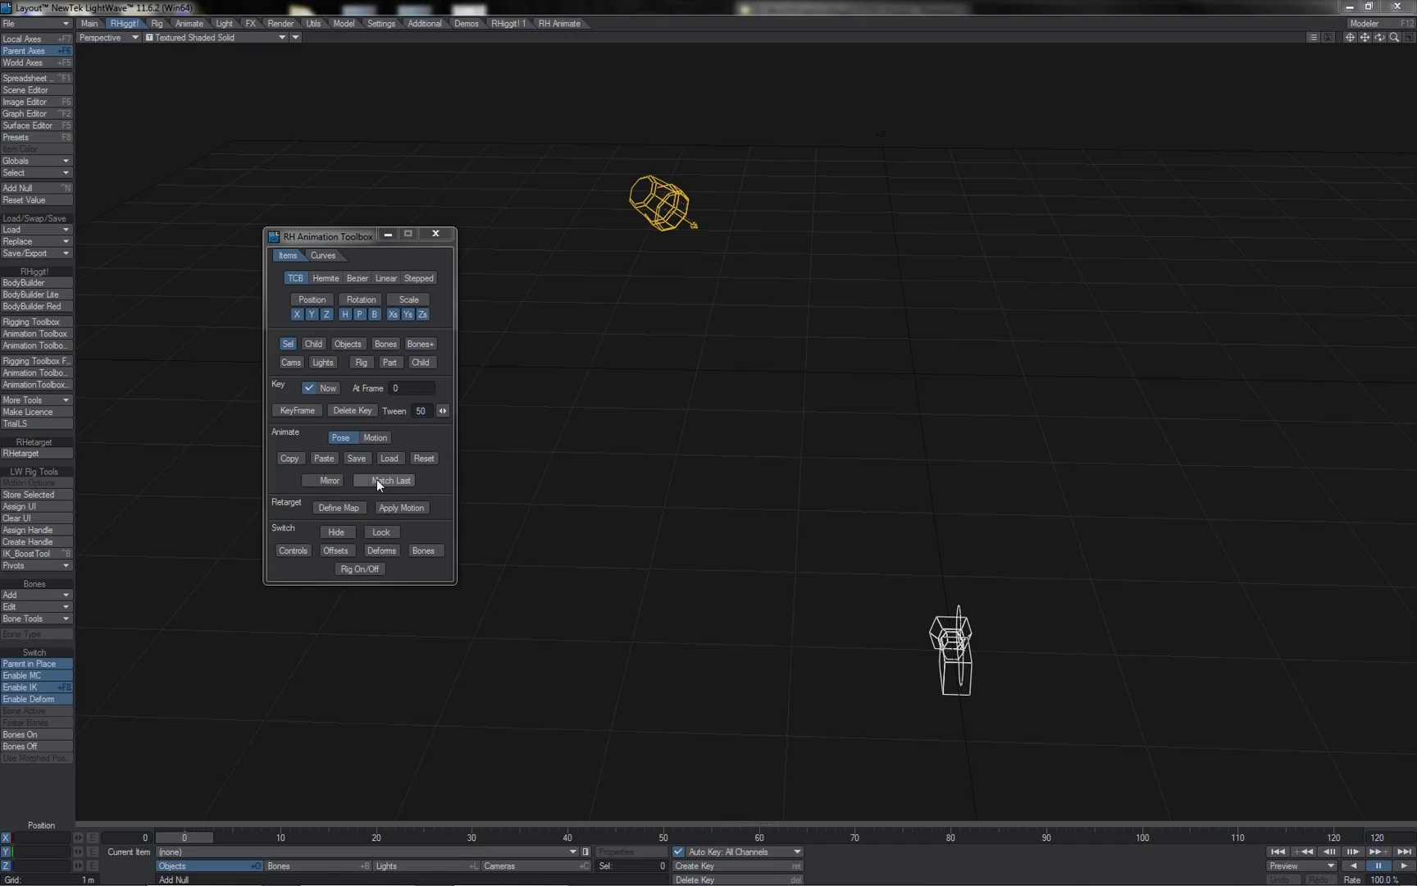
- Copy the light's pose and paste it back mirrored on X and H, with Mirror Sides disabled
{"action": "left_click", "coordinate": [376, 480]}
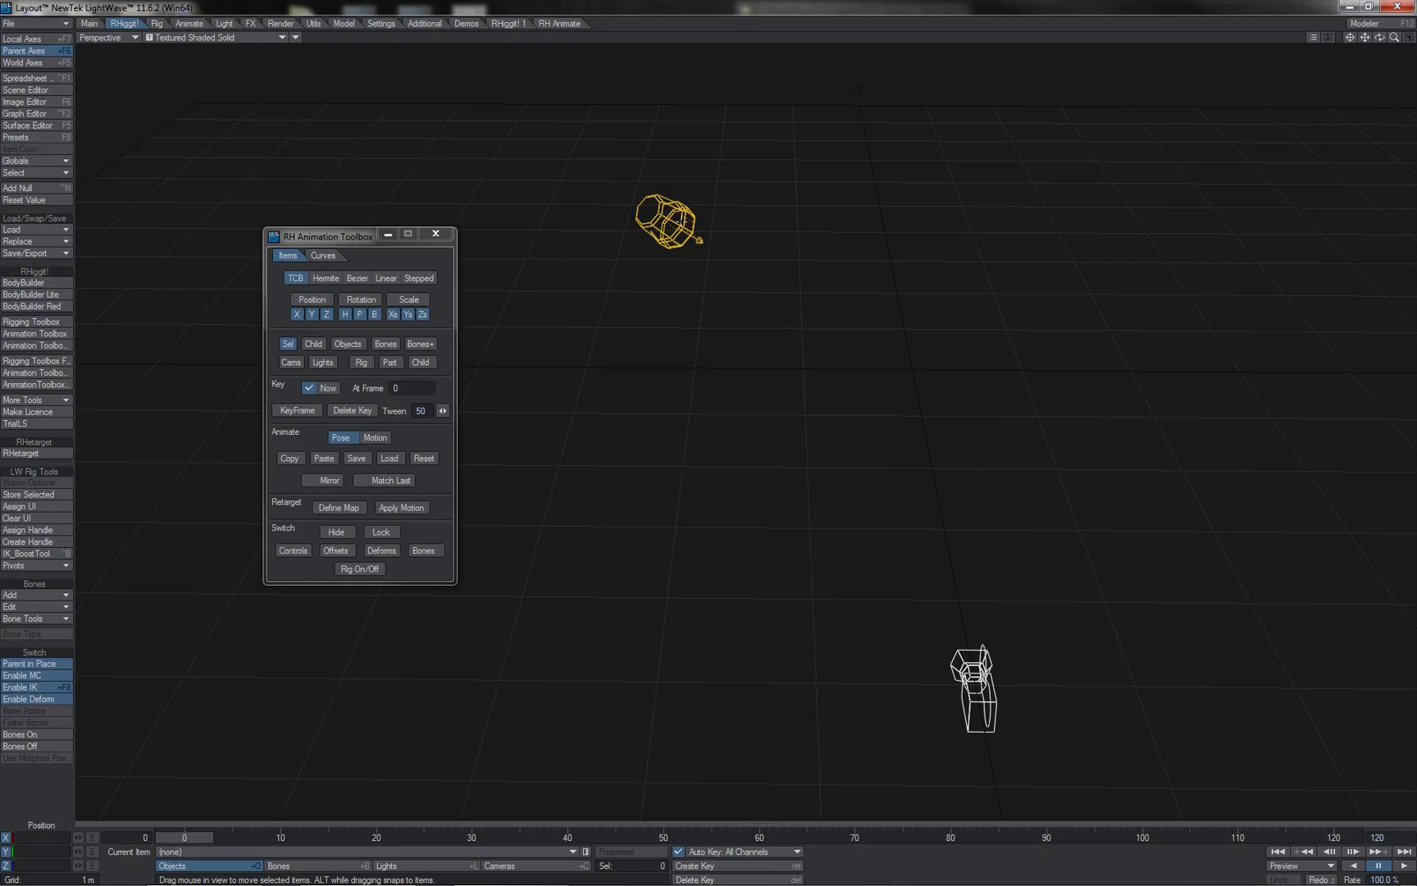
{"action": "left_click", "coordinate": [682, 221]}
{"action": "key", "text": "y"}
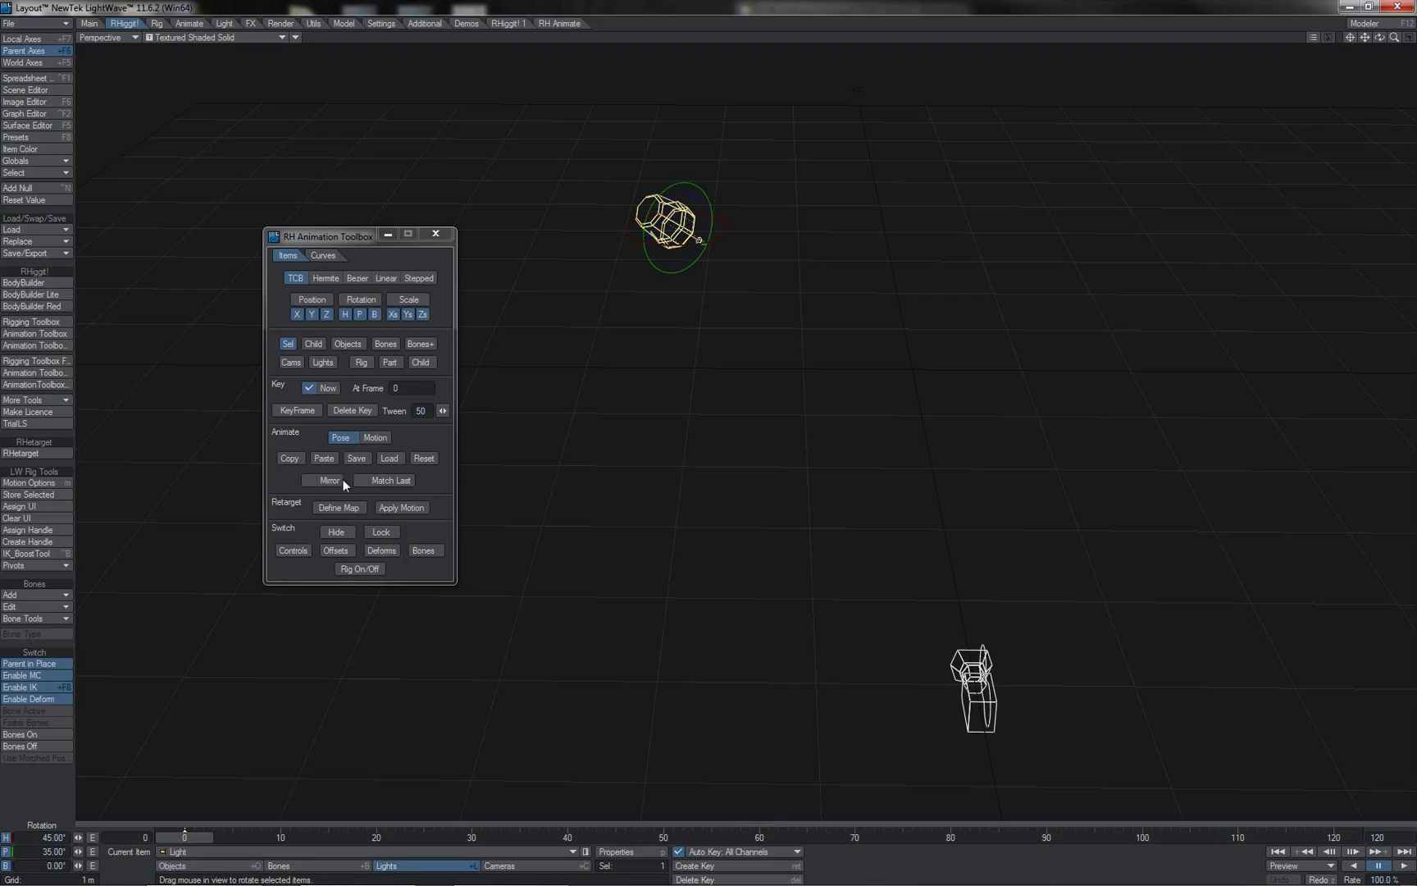
{"action": "left_click", "coordinate": [289, 459]}
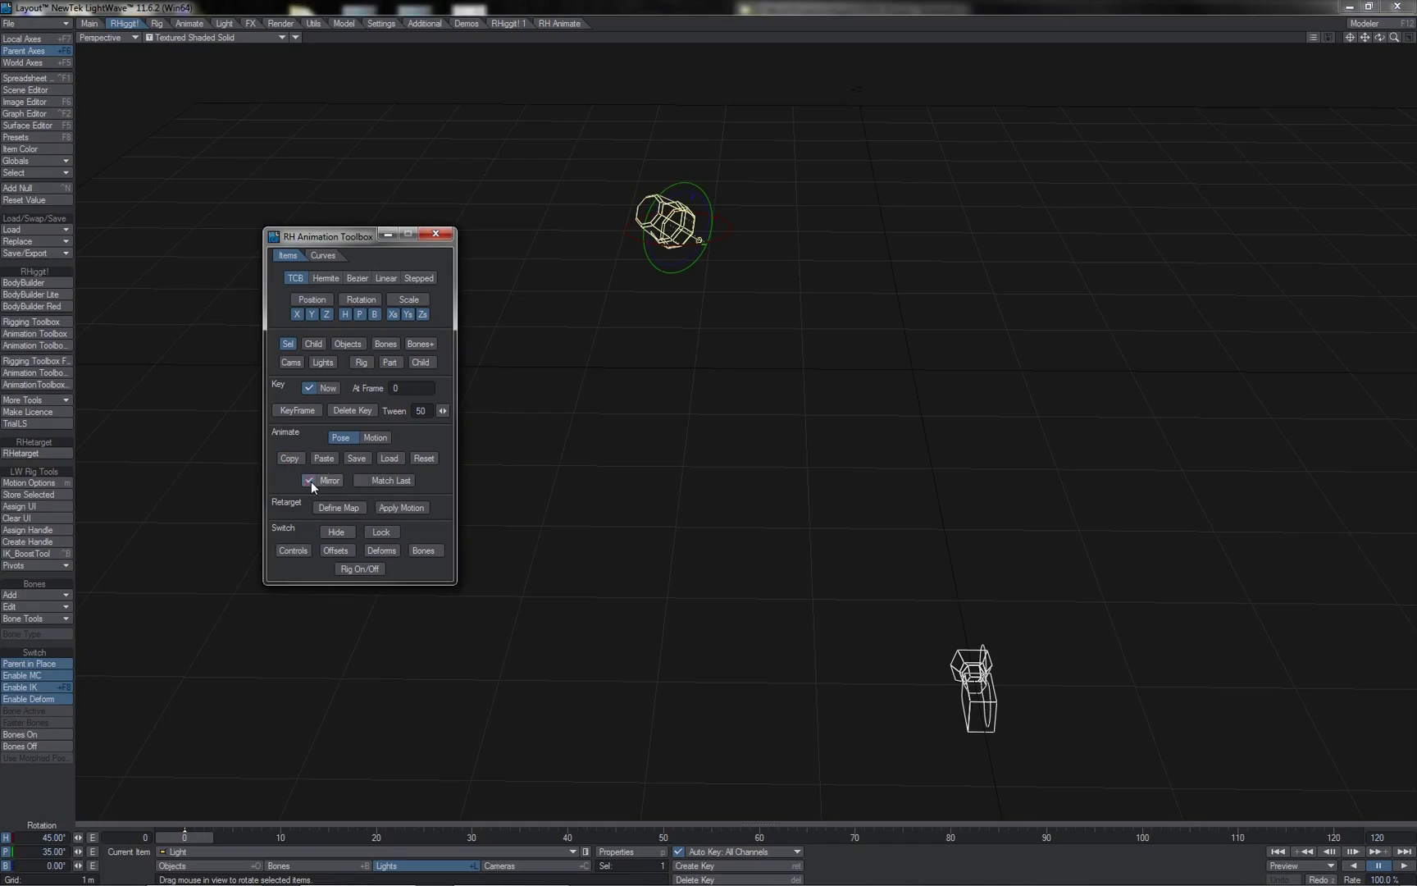
{"action": "left_click", "coordinate": [325, 458]}
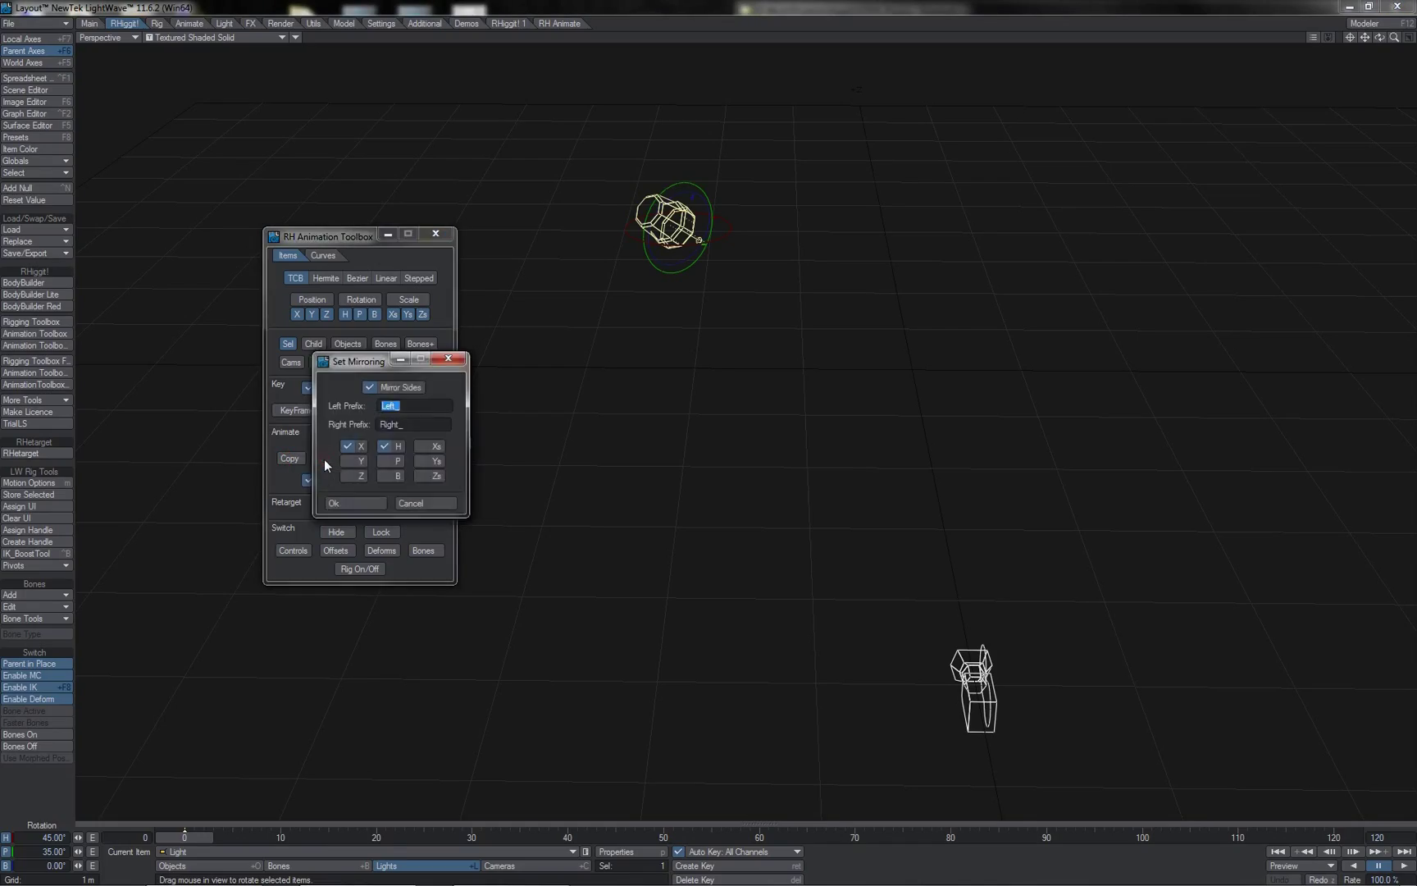
{"action": "left_click_drag", "start_coordinate": [350, 364], "coordinate": [525, 317]}
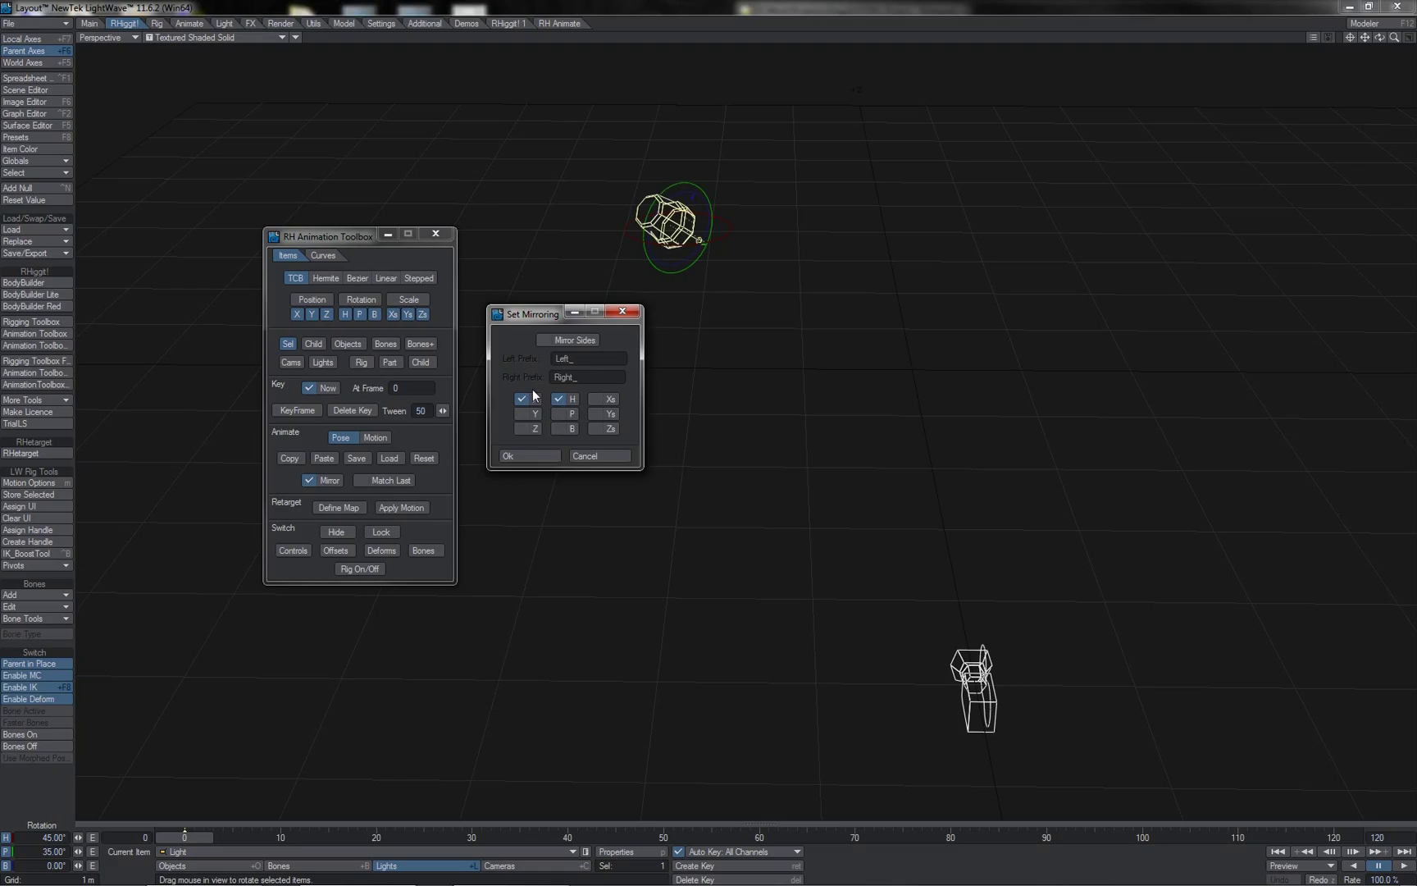
{"action": "left_click", "coordinate": [525, 453]}
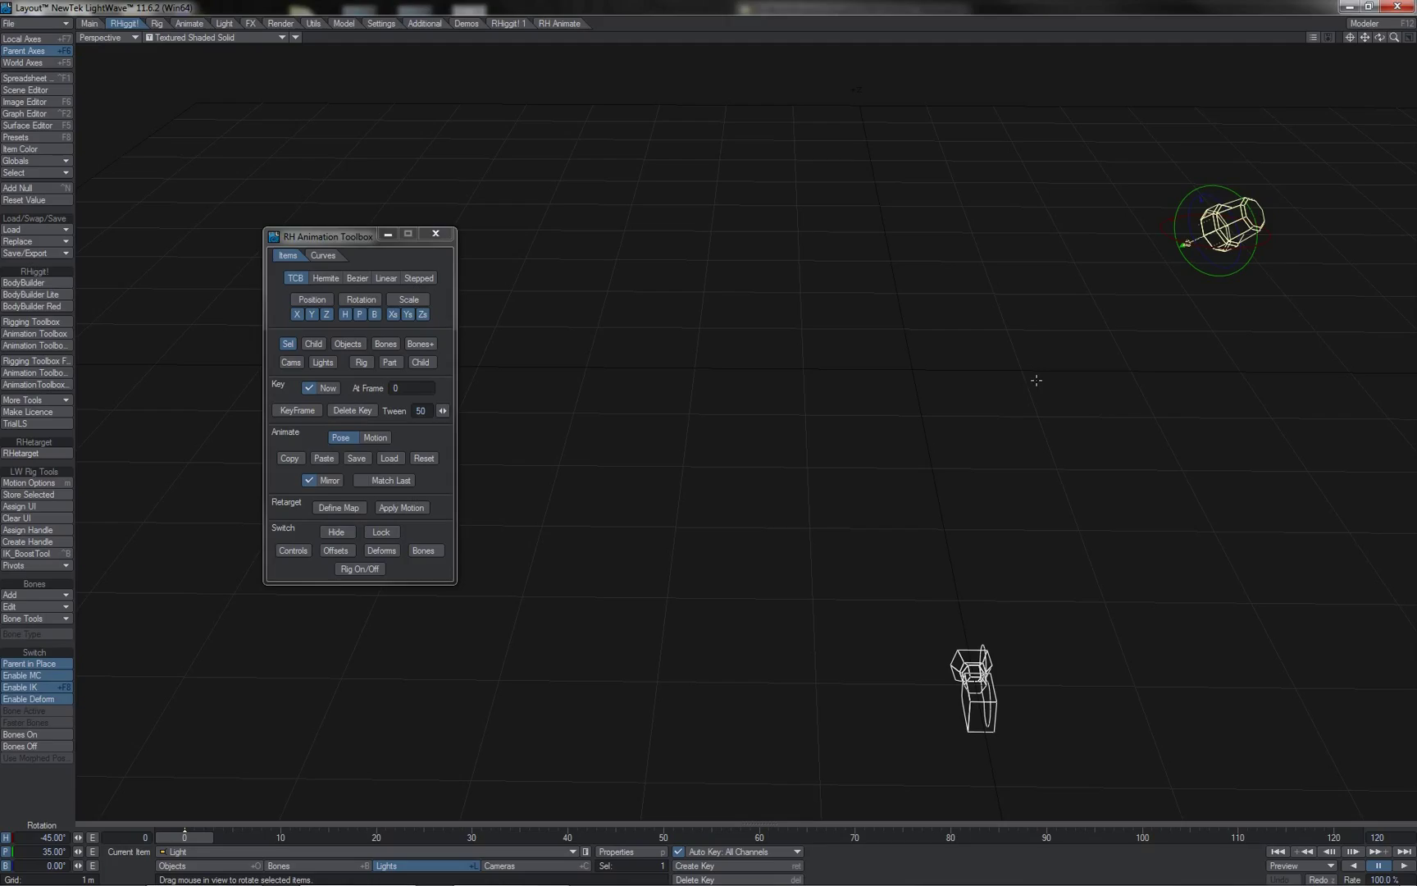
- Turn off mirroring and paste the copied light pose onto the camera
{"action": "left_click", "coordinate": [327, 491]}
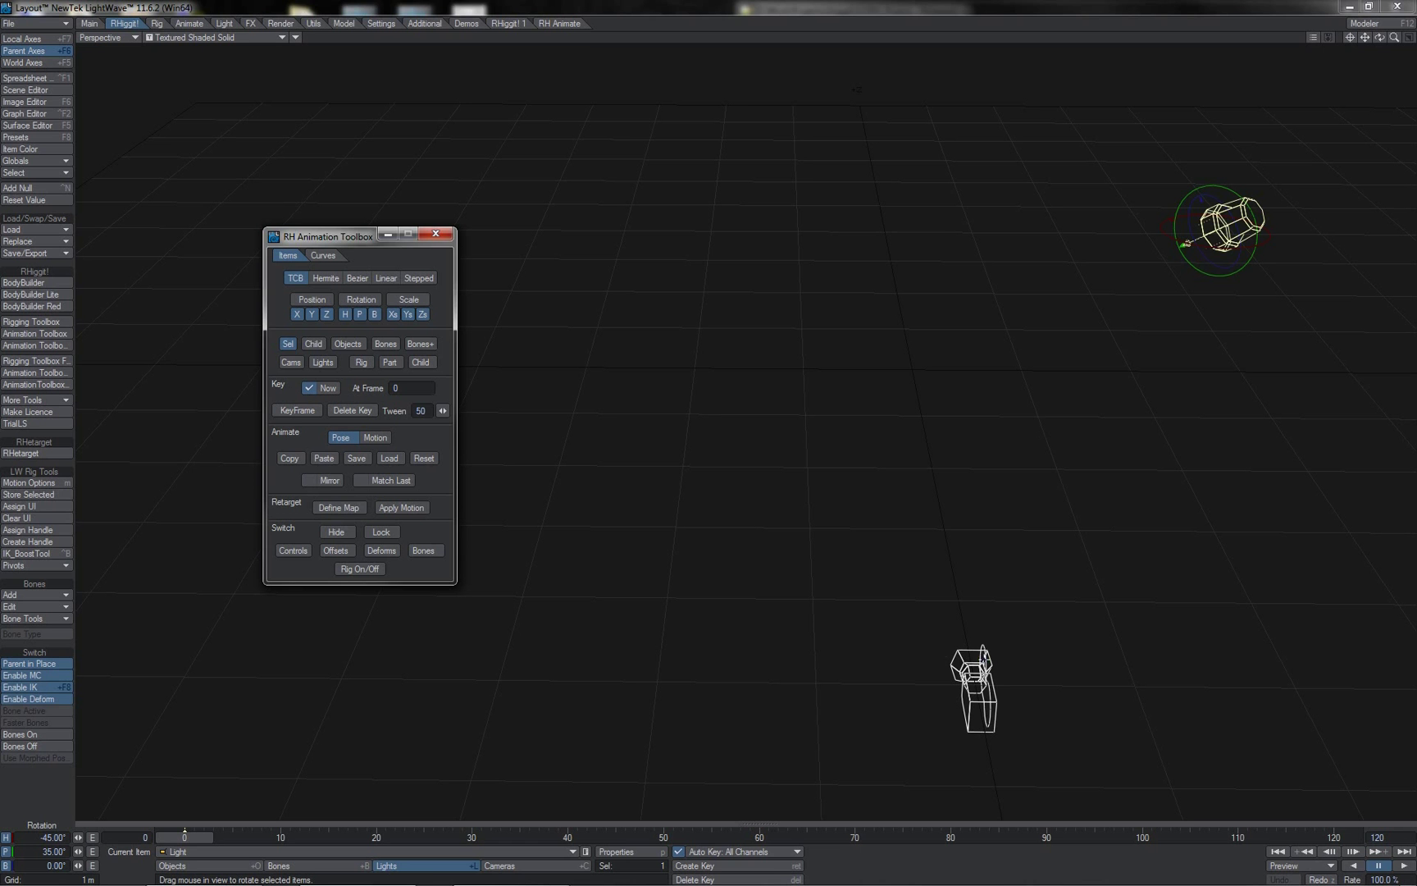
{"action": "left_click", "coordinate": [973, 668]}
{"action": "key", "text": "t"}
{"action": "left_click", "coordinate": [313, 458]}
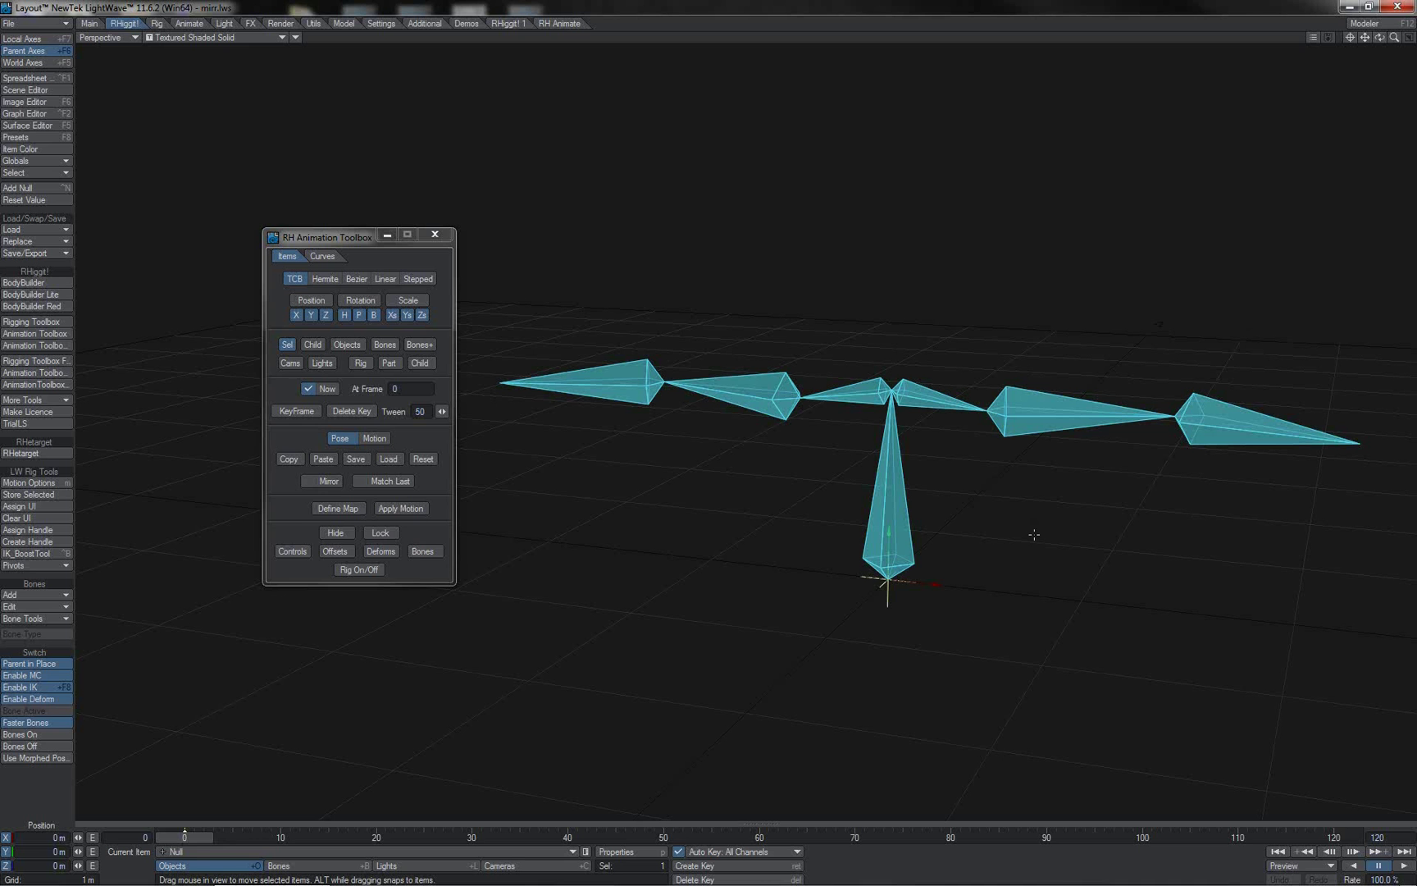
- Try moving both Bone (3) bones together along their X, Y and Z axes, undoing each move
{"action": "left_click", "coordinate": [763, 425]}
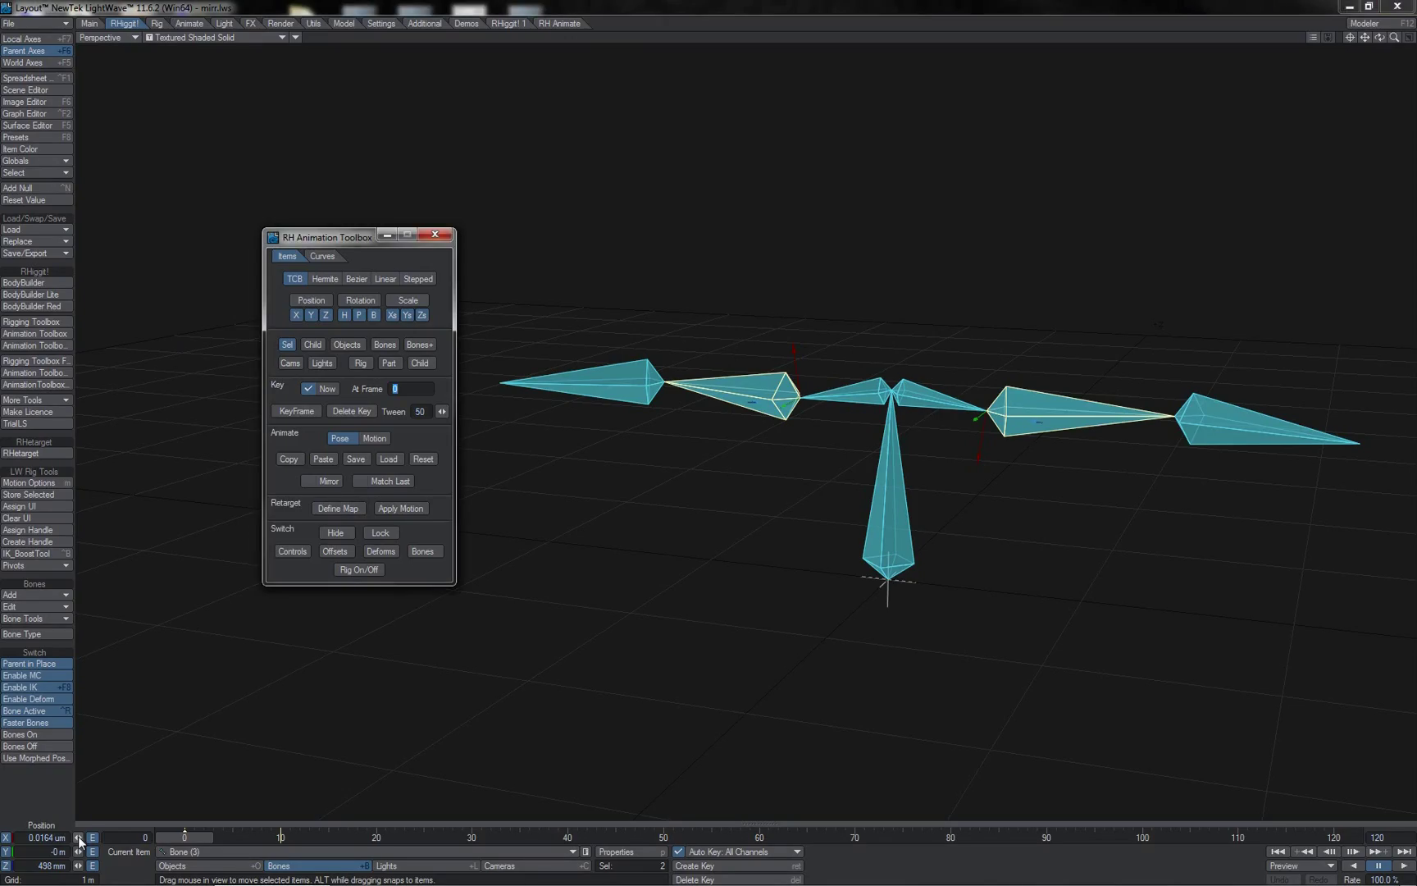
{"action": "mouse_move", "coordinate": [77, 836]}
{"action": "left_mouse_down"}
{"action": "mouse_move", "coordinate": [197, 836]}
{"action": "mouse_move", "coordinate": [77, 836]}
{"action": "mouse_move", "coordinate": [143, 836]}
{"action": "mouse_move", "coordinate": [54, 851]}
{"action": "mouse_move", "coordinate": [151, 851]}
{"action": "mouse_move", "coordinate": [78, 851]}
{"action": "mouse_move", "coordinate": [80, 871]}
{"action": "mouse_move", "coordinate": [123, 871]}
{"action": "mouse_move", "coordinate": [82, 871]}
{"action": "left_mouse_up"}
{"action": "key", "text": "ctrl+z"}
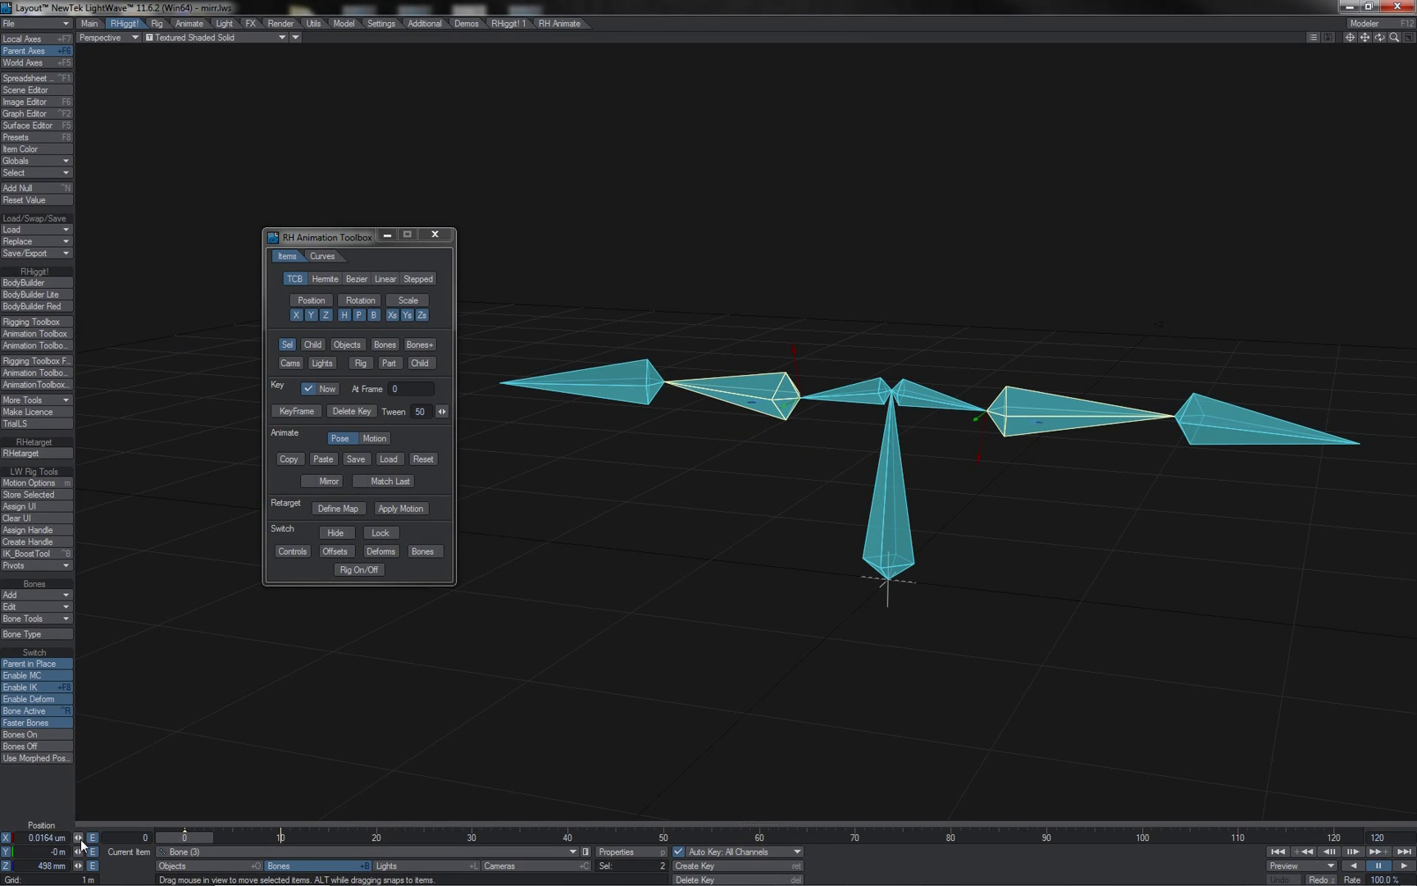
{"action": "mouse_move", "coordinate": [81, 839]}
{"action": "left_mouse_down"}
{"action": "mouse_move", "coordinate": [50, 839]}
{"action": "mouse_move", "coordinate": [81, 839]}
{"action": "left_mouse_up"}
{"action": "key", "text": "ctrl+z"}
- Try rotating both Bone (3) bones together in heading, pitch and bank, undoing each rotation
{"action": "key", "text": "y"}
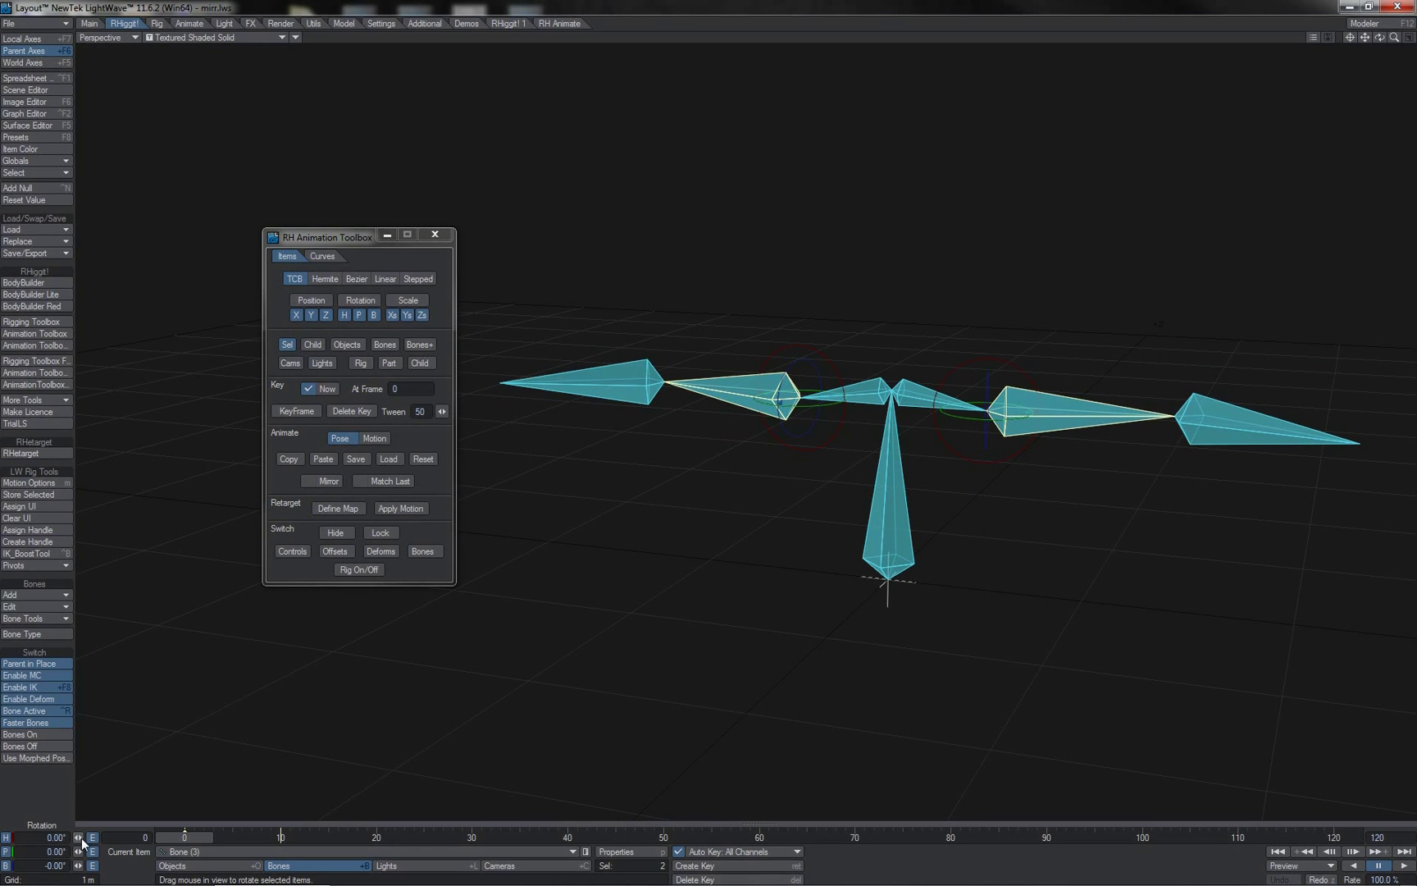
{"action": "mouse_move", "coordinate": [81, 837]}
{"action": "left_mouse_down"}
{"action": "mouse_move", "coordinate": [125, 837]}
{"action": "mouse_move", "coordinate": [23, 851]}
{"action": "mouse_move", "coordinate": [81, 858]}
{"action": "left_mouse_up"}
{"action": "key", "text": "ctrl+z"}
{"action": "mouse_move", "coordinate": [79, 866]}
{"action": "left_mouse_down"}
{"action": "mouse_move", "coordinate": [45, 866]}
{"action": "mouse_move", "coordinate": [69, 866]}
{"action": "left_mouse_up"}
{"action": "mouse_move", "coordinate": [484, 674]}
{"action": "right_mouse_down"}
{"action": "mouse_move", "coordinate": [525, 674]}
{"action": "mouse_move", "coordinate": [484, 674]}
{"action": "right_mouse_up"}
{"action": "key", "text": "ctrl+z"}
- Copy the pose of all bones at frame 10 and paste it at frame 20 mirrored on X, H and B, with Mirror Sides disabled
{"action": "key", "text": "shift+Right"}
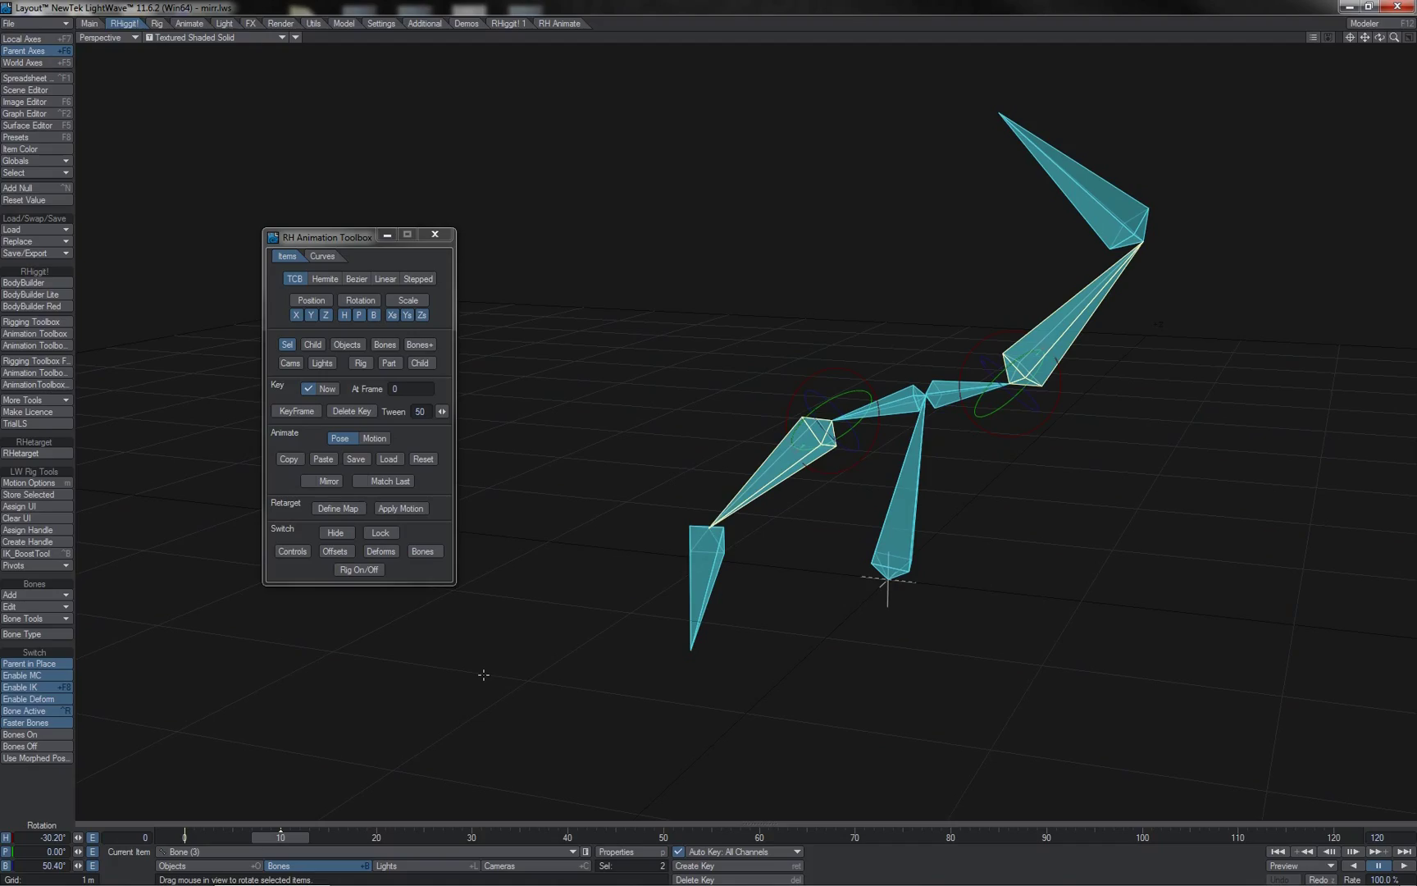
{"action": "double_click", "coordinate": [914, 523]}
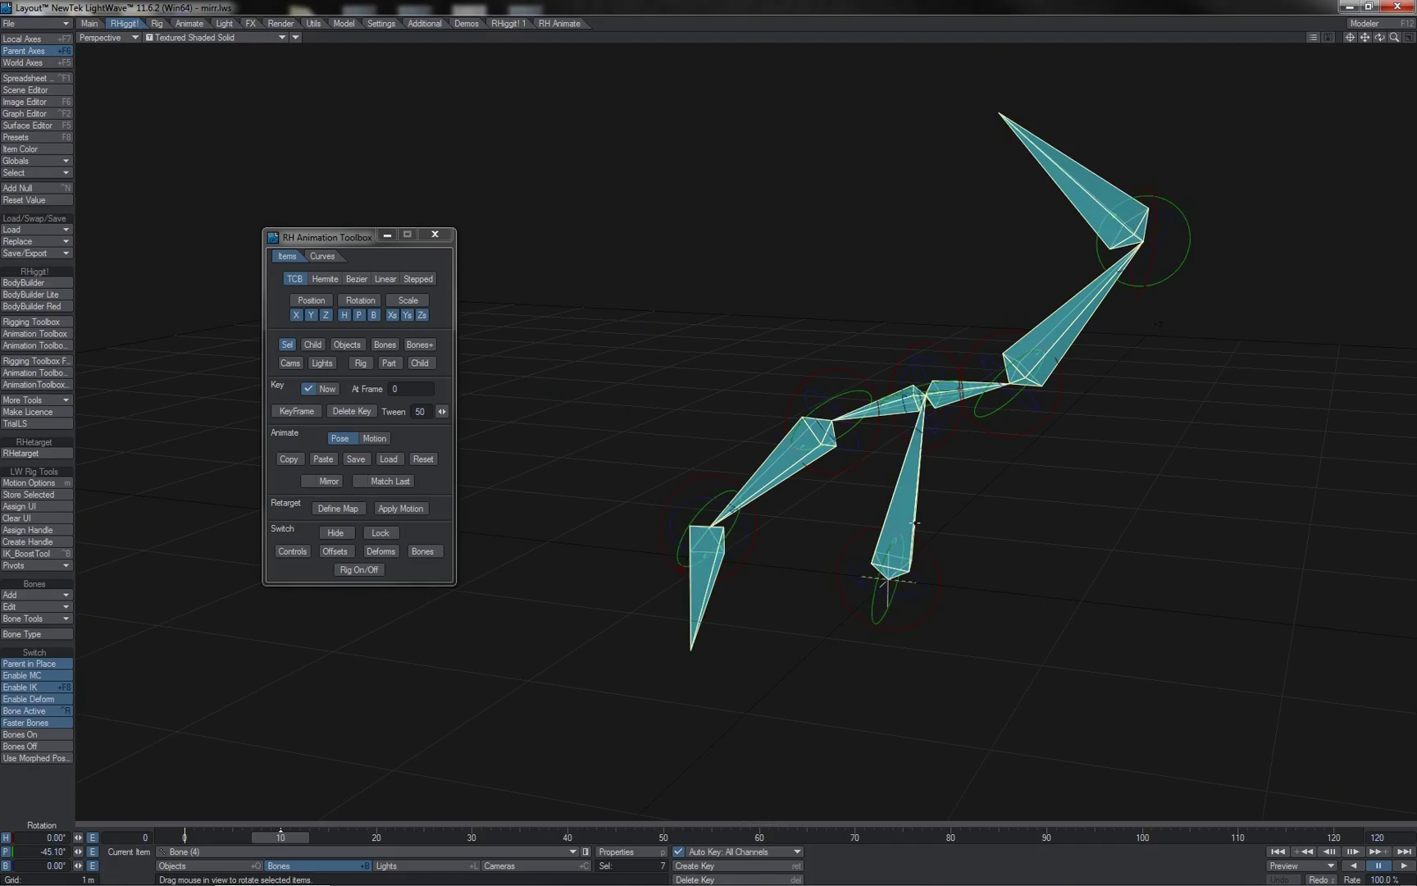
{"action": "left_click", "coordinate": [291, 458]}
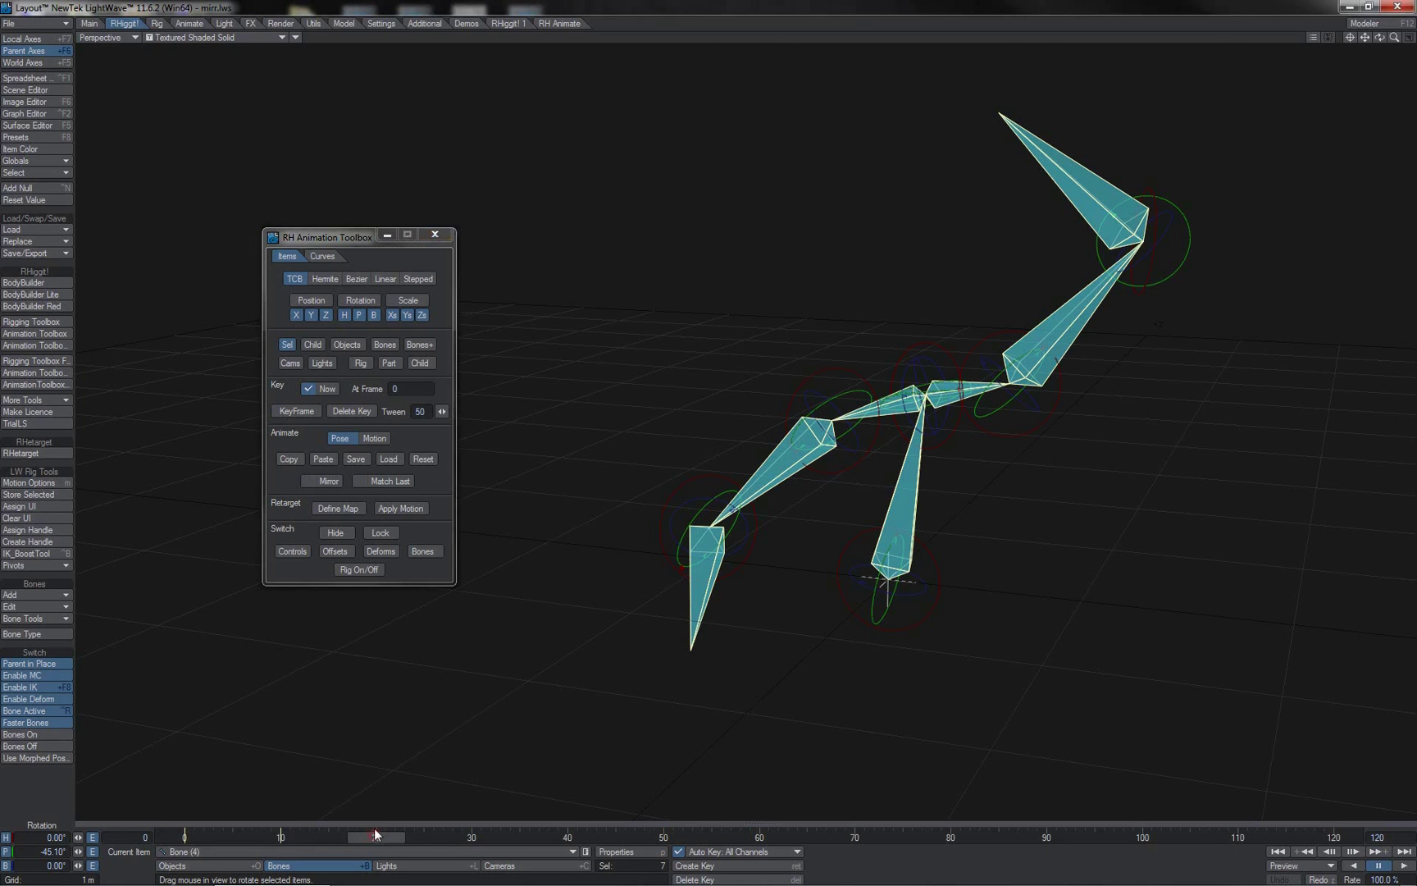
{"action": "left_click", "coordinate": [329, 480]}
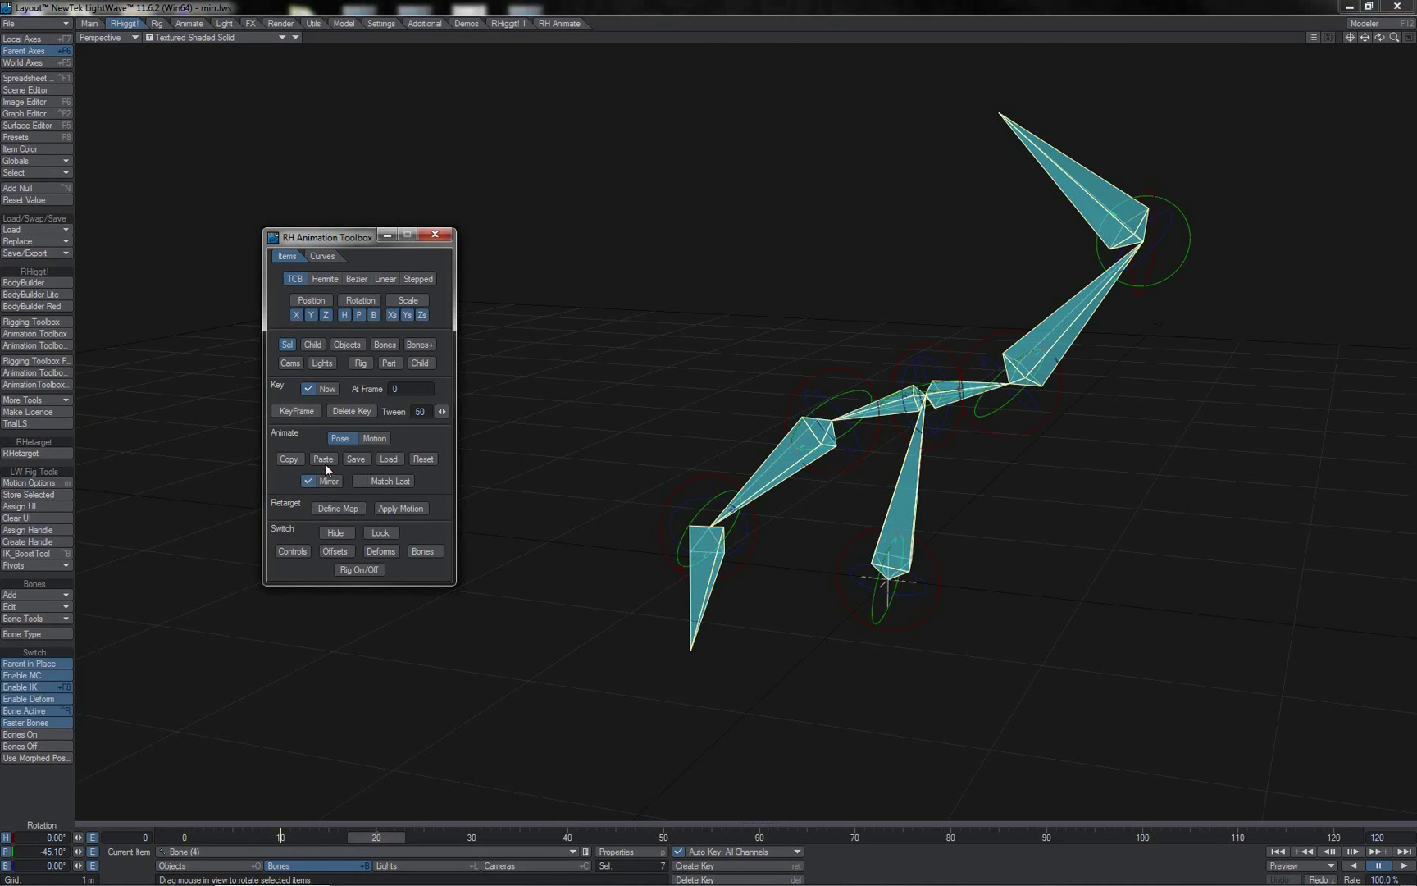
{"action": "left_click", "coordinate": [324, 461]}
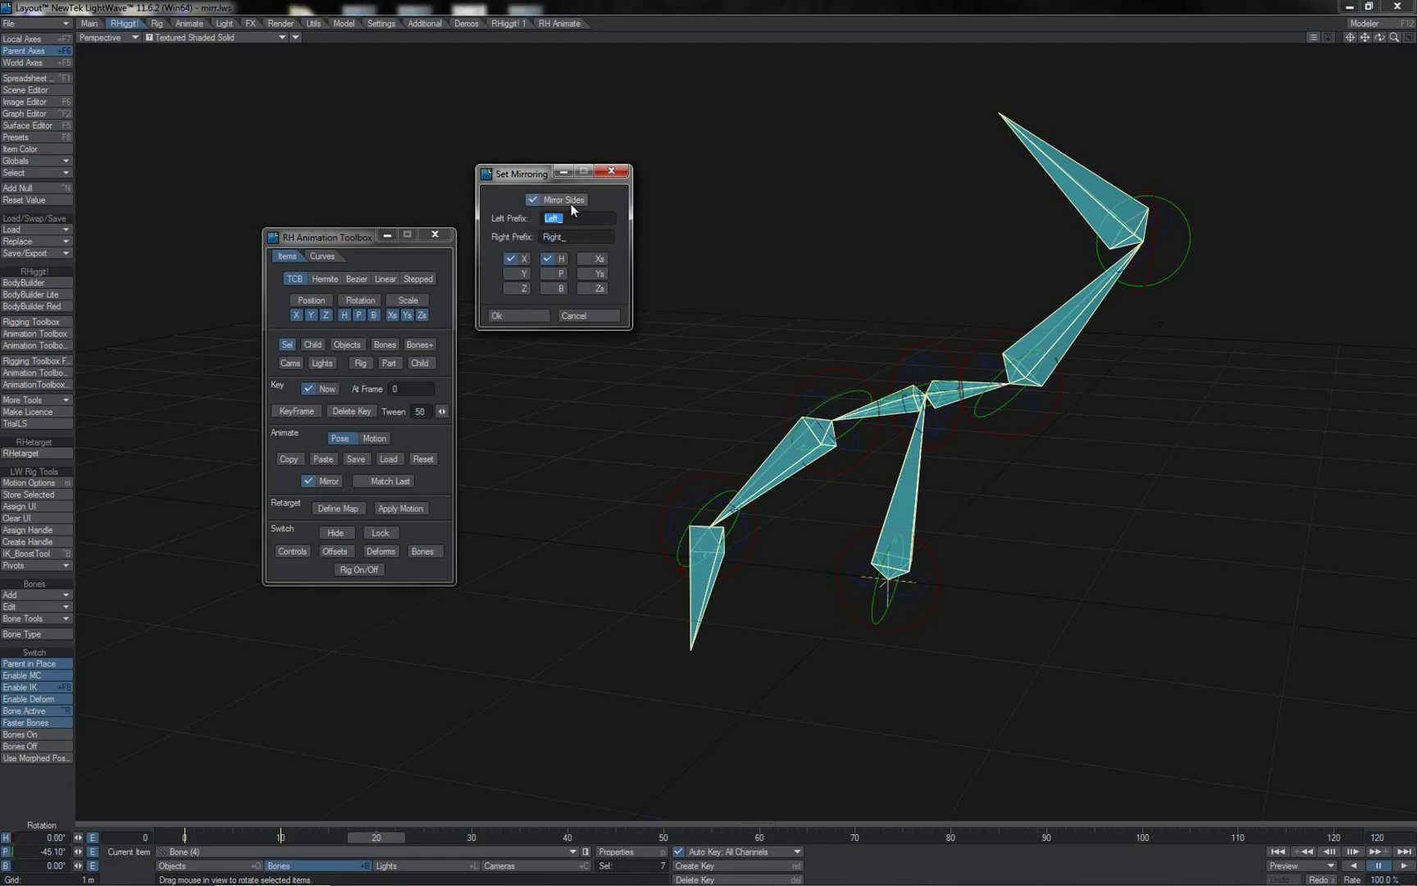
{"action": "left_click", "coordinate": [566, 202]}
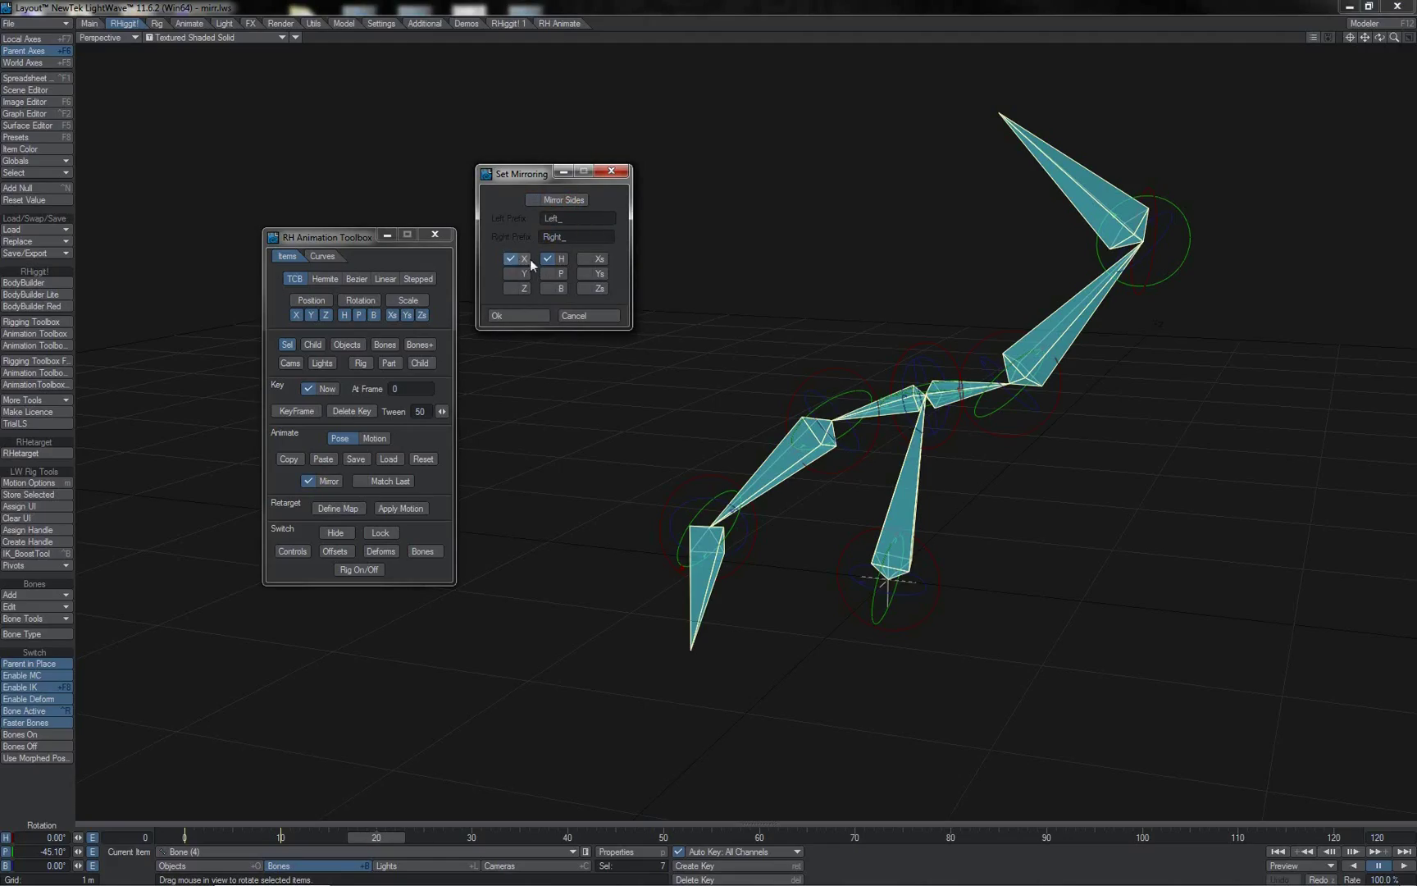
{"action": "left_click", "coordinate": [527, 317]}
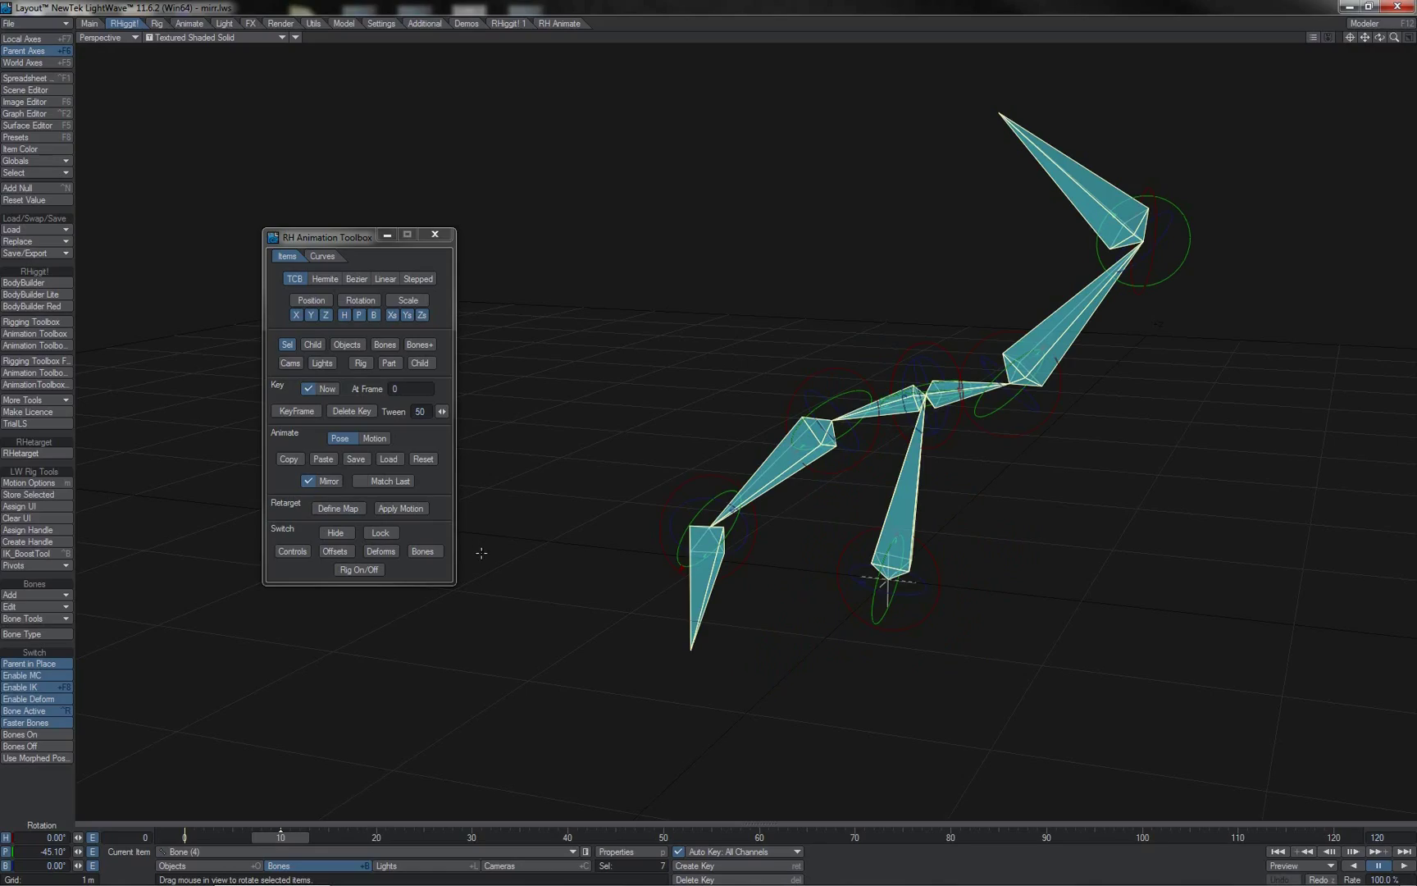
- Compare the Bone (2) rotation at frames 10 and 20, and examine the bone hierarchy in the Scene Editor
{"action": "left_click", "coordinate": [376, 838]}
{"action": "left_click", "coordinate": [889, 409]}
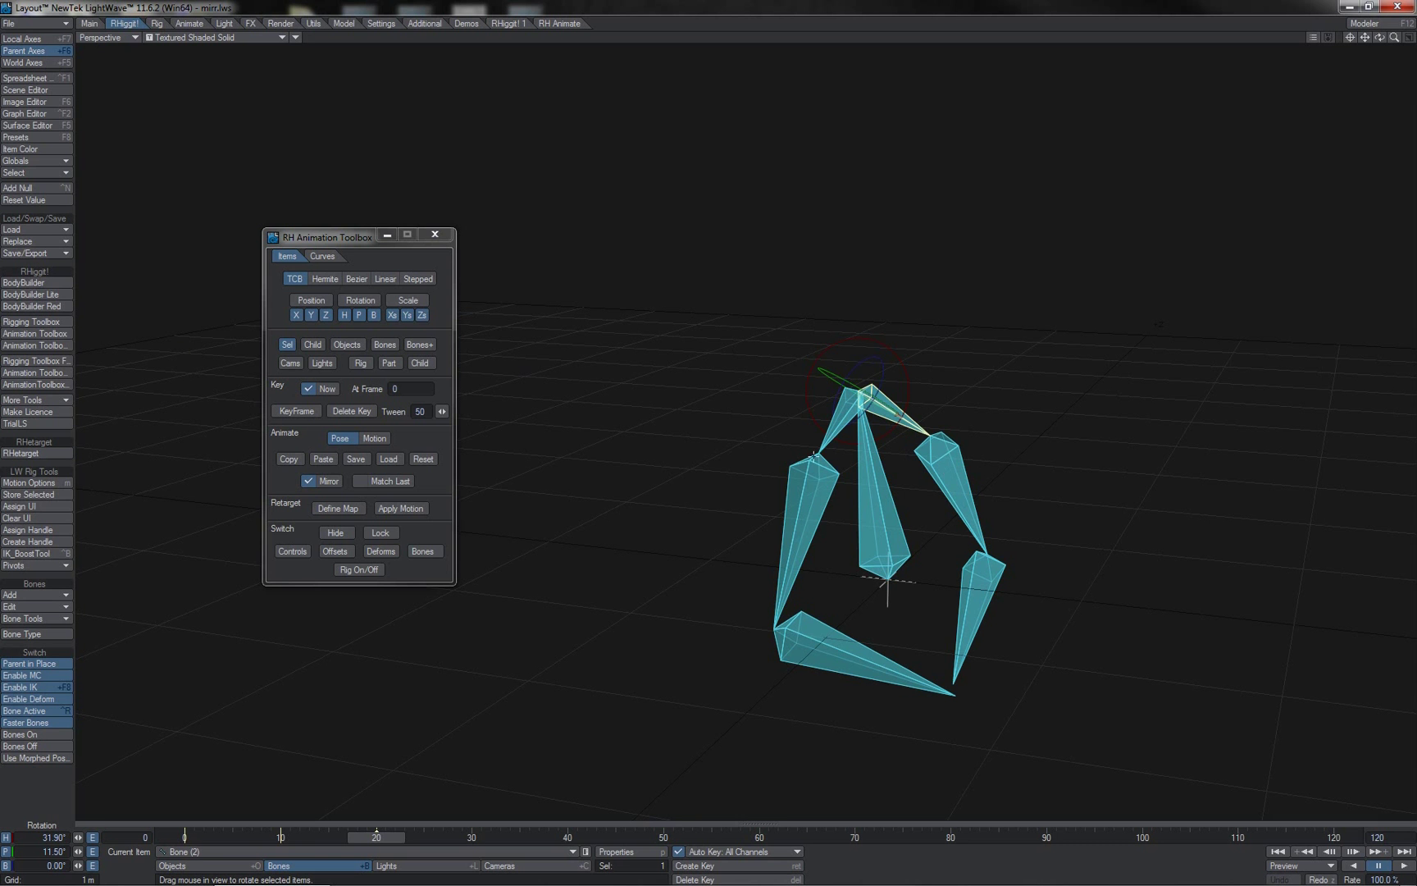
{"action": "key", "text": "Left"}
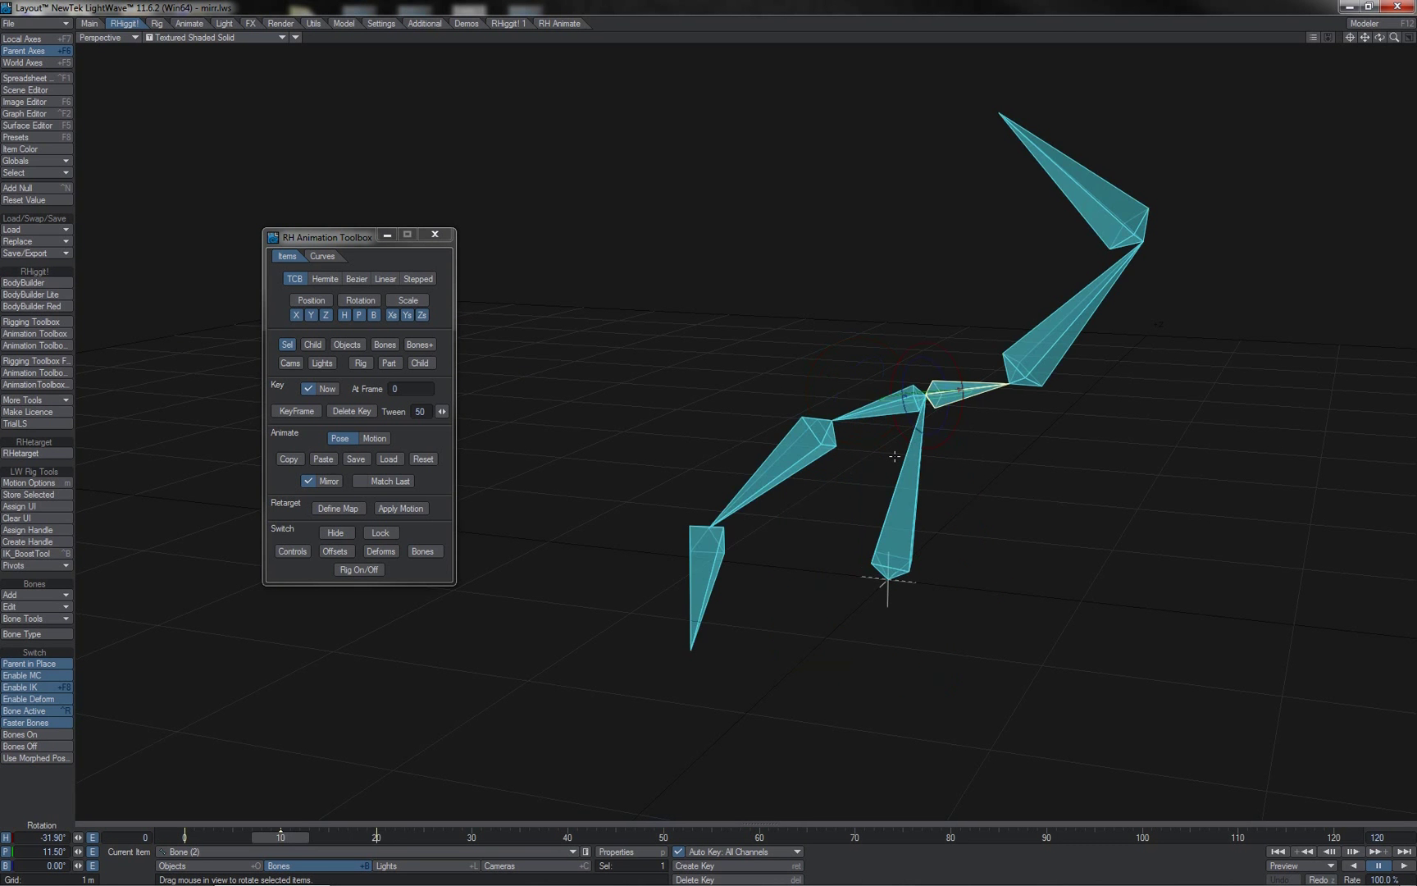
{"action": "key", "text": "Right"}
{"action": "key", "text": "Left"}
{"action": "key", "text": "ctrl+F1"}
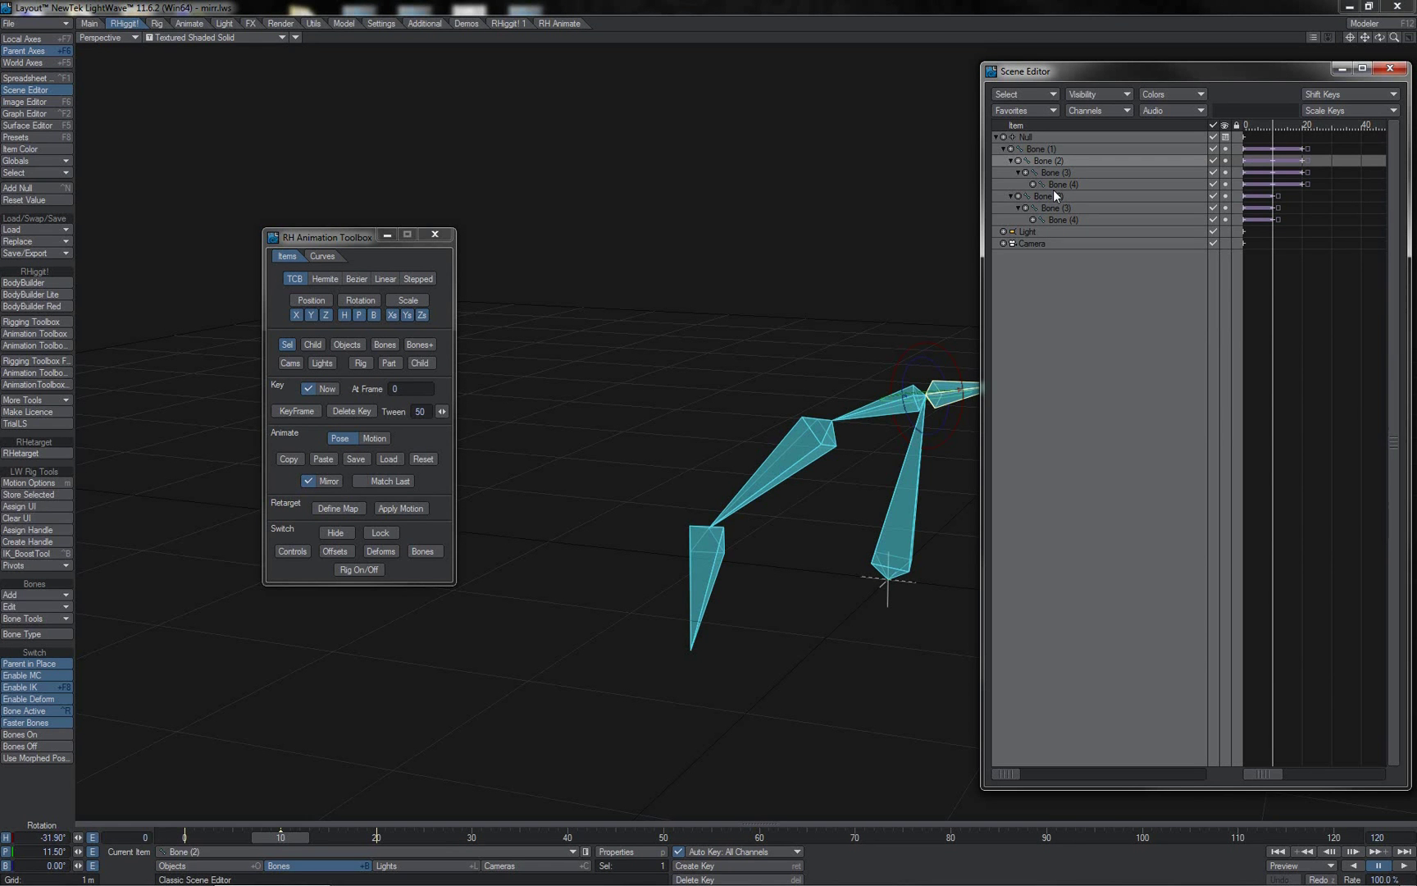
{"action": "key", "text": "ctrl+F1"}
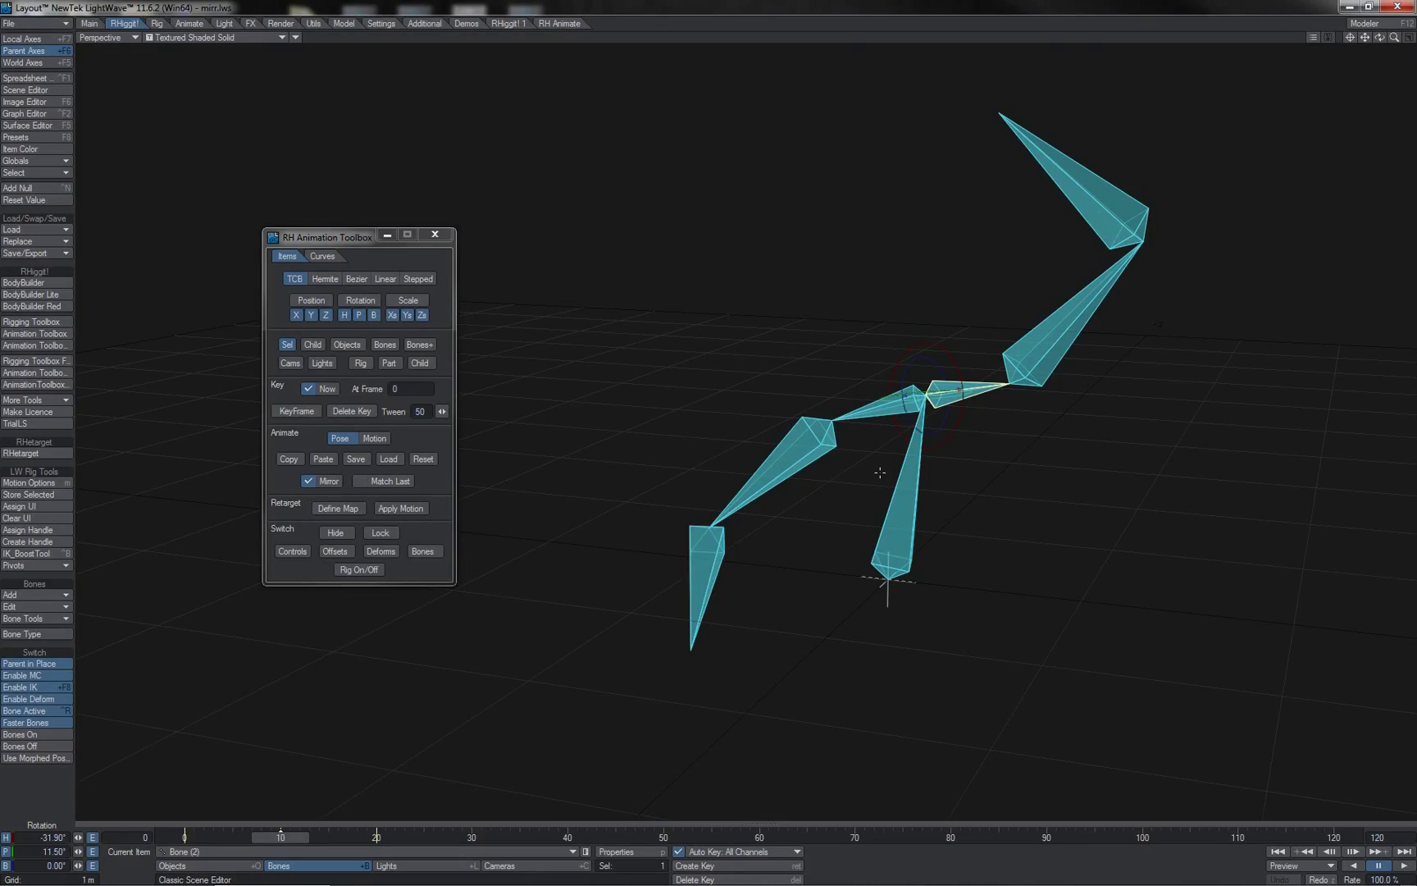
- Copy the frame 10 pose of the spine bone and the raised arm's three bones
{"action": "left_click", "coordinate": [916, 496]}
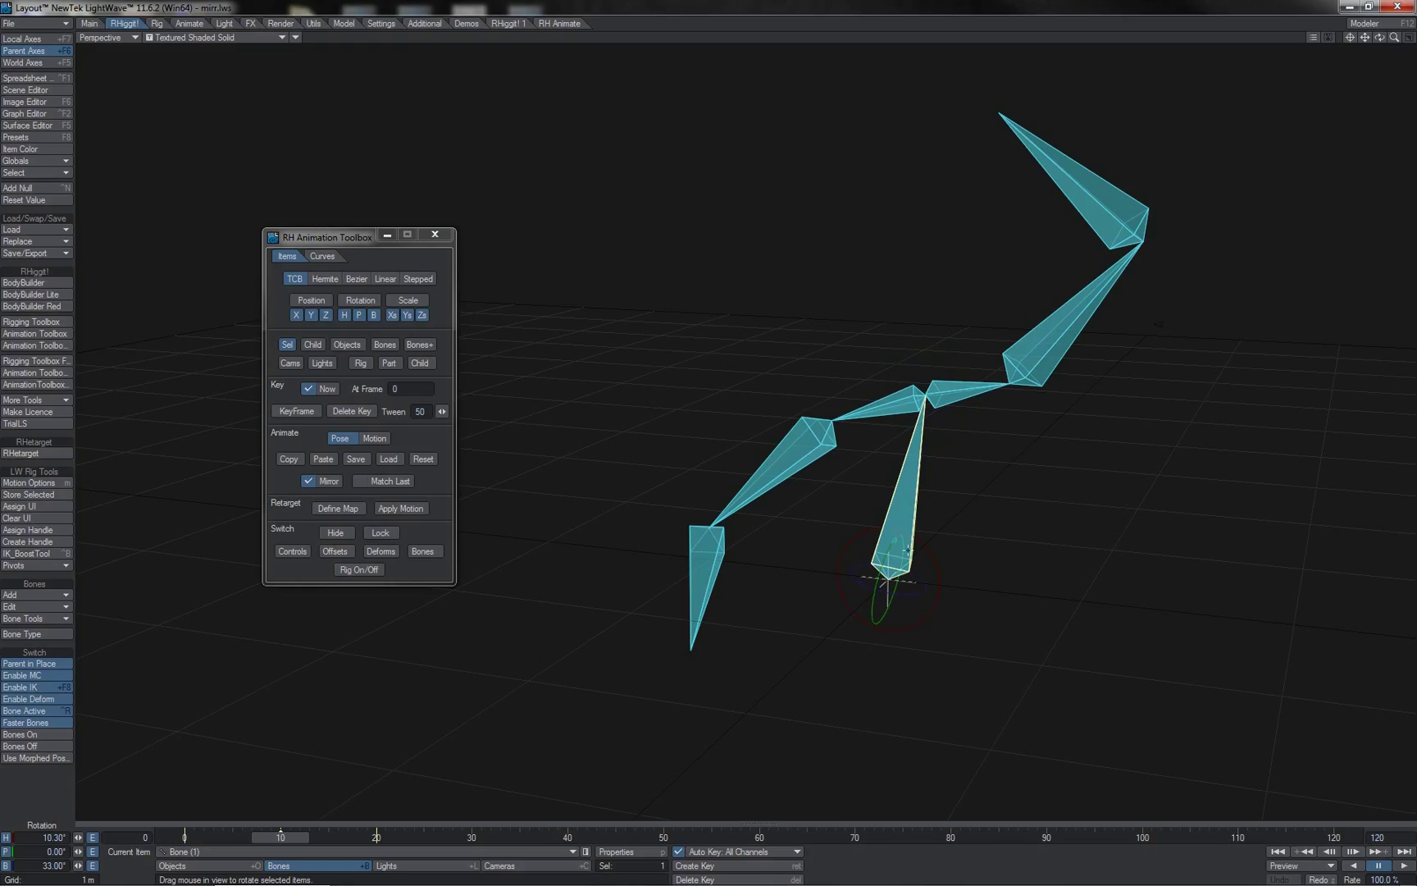
{"action": "left_click", "coordinate": [963, 387], "text": "shift"}
{"action": "left_click", "coordinate": [1033, 350], "text": "shift"}
{"action": "left_click", "coordinate": [1083, 177], "text": "shift"}
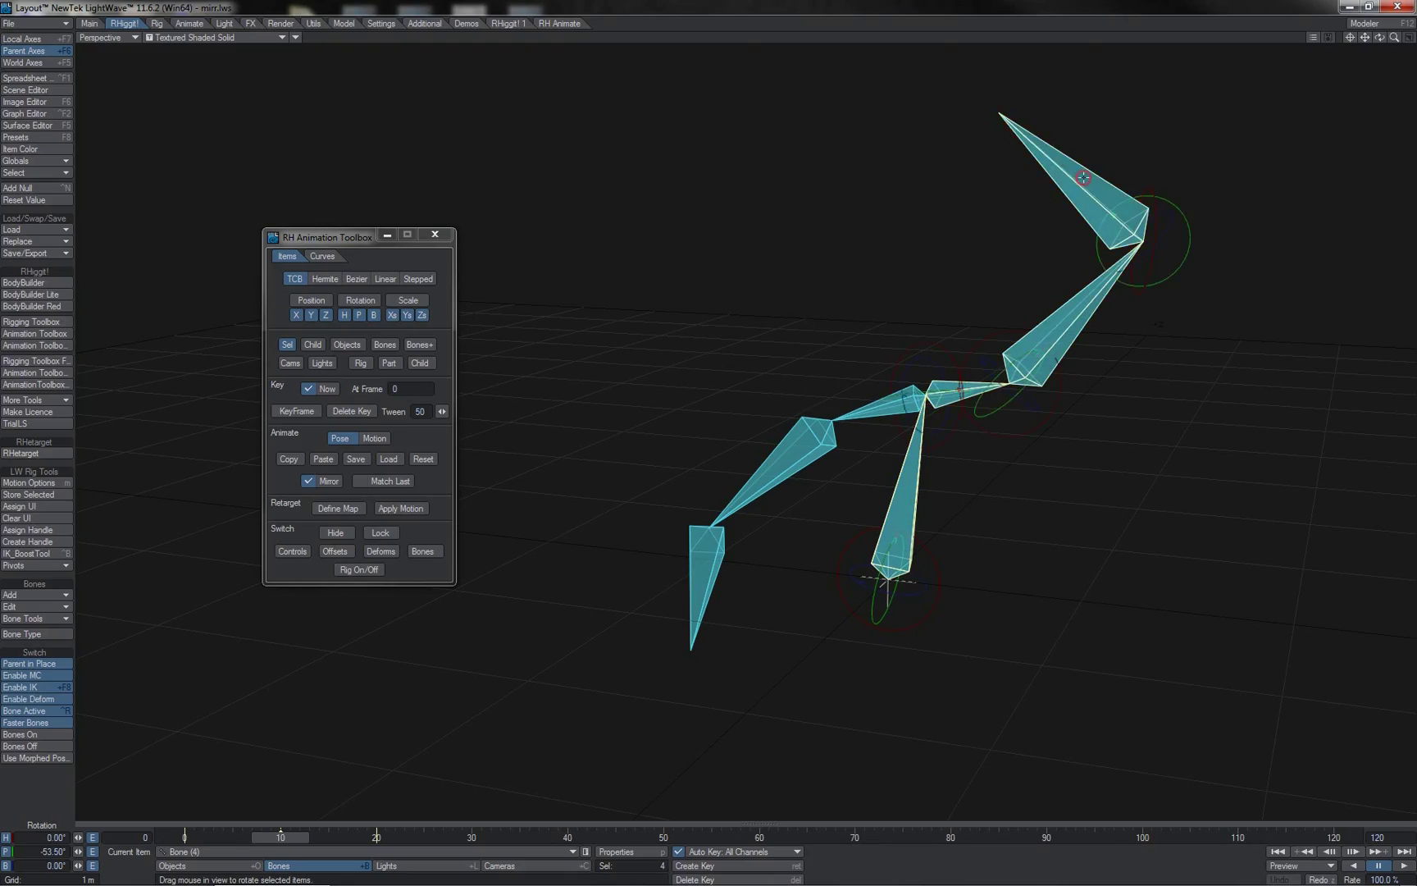
{"action": "left_click", "coordinate": [295, 462]}
- Paste the copied pose at frame 30 onto the spine and the opposite arm, mirrored on X, H and B with Mirror Sides disabled
{"action": "left_click", "coordinate": [471, 838]}
{"action": "left_click", "coordinate": [878, 503]}
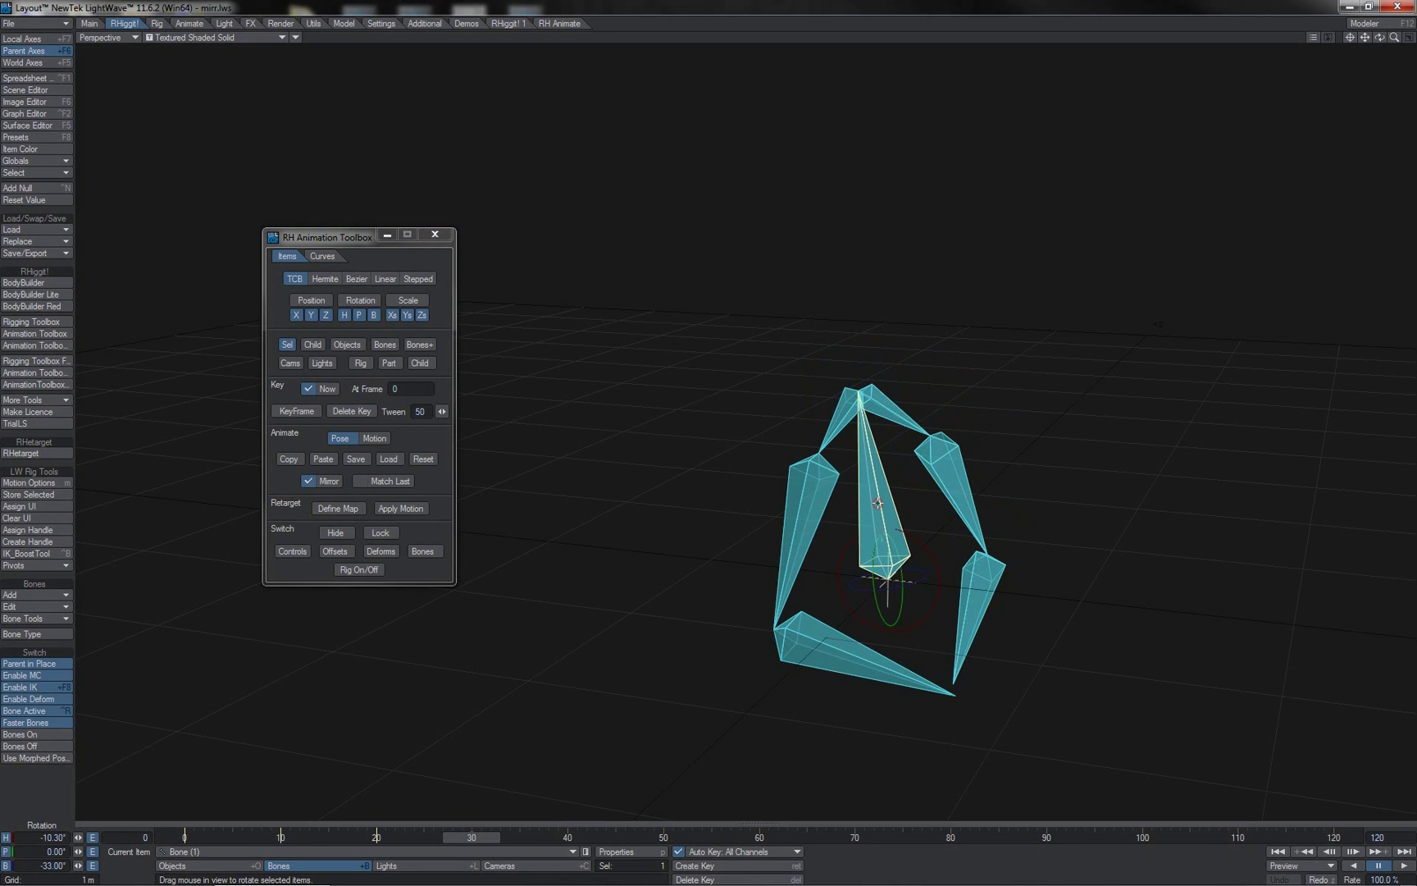
{"action": "left_click", "coordinate": [841, 427], "text": "shift"}
{"action": "left_click", "coordinate": [805, 494], "text": "shift"}
{"action": "left_click", "coordinate": [814, 652], "text": "shift"}
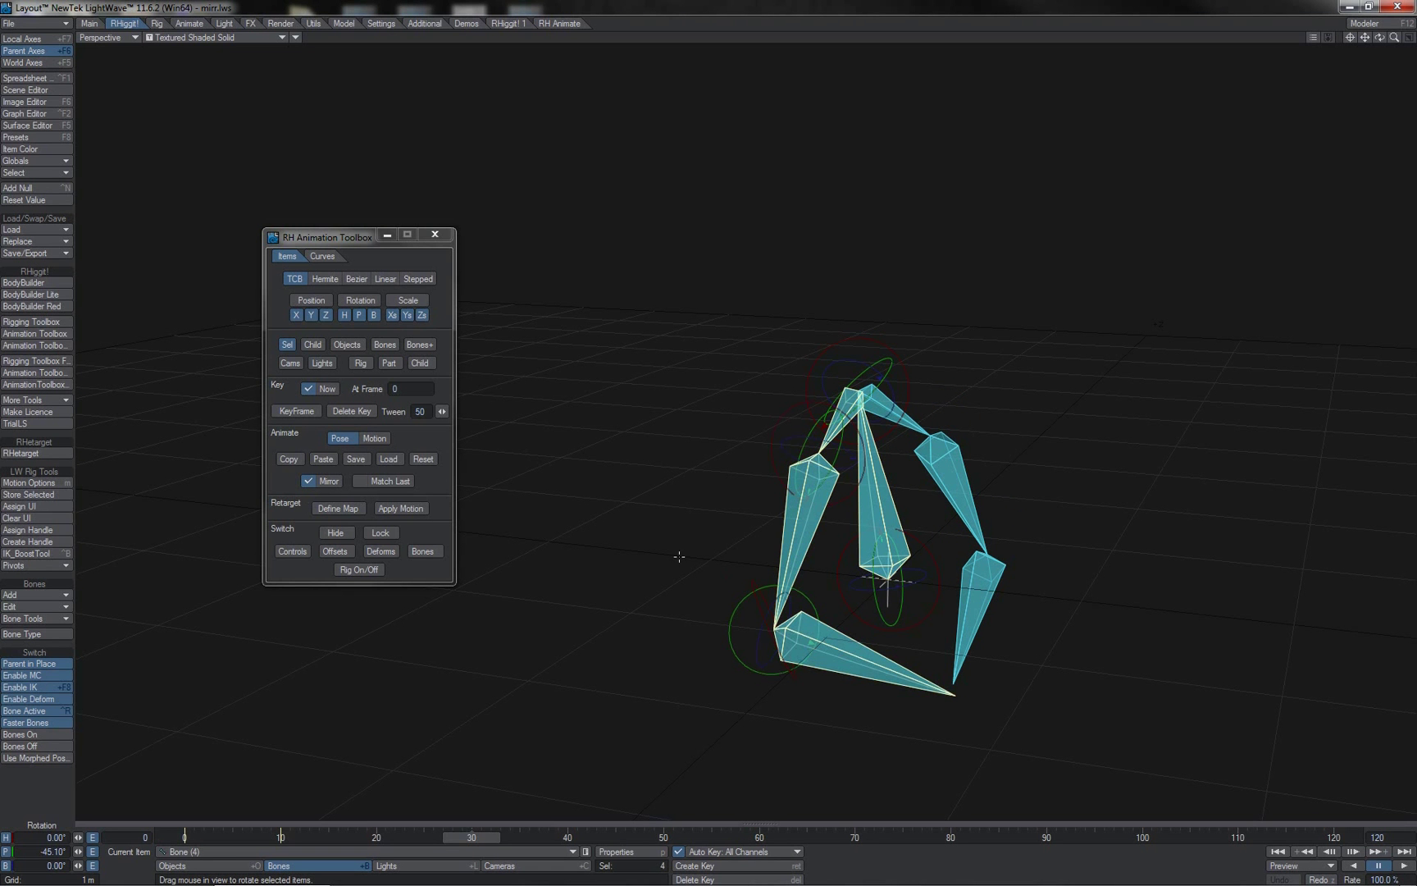
{"action": "left_click", "coordinate": [328, 481]}
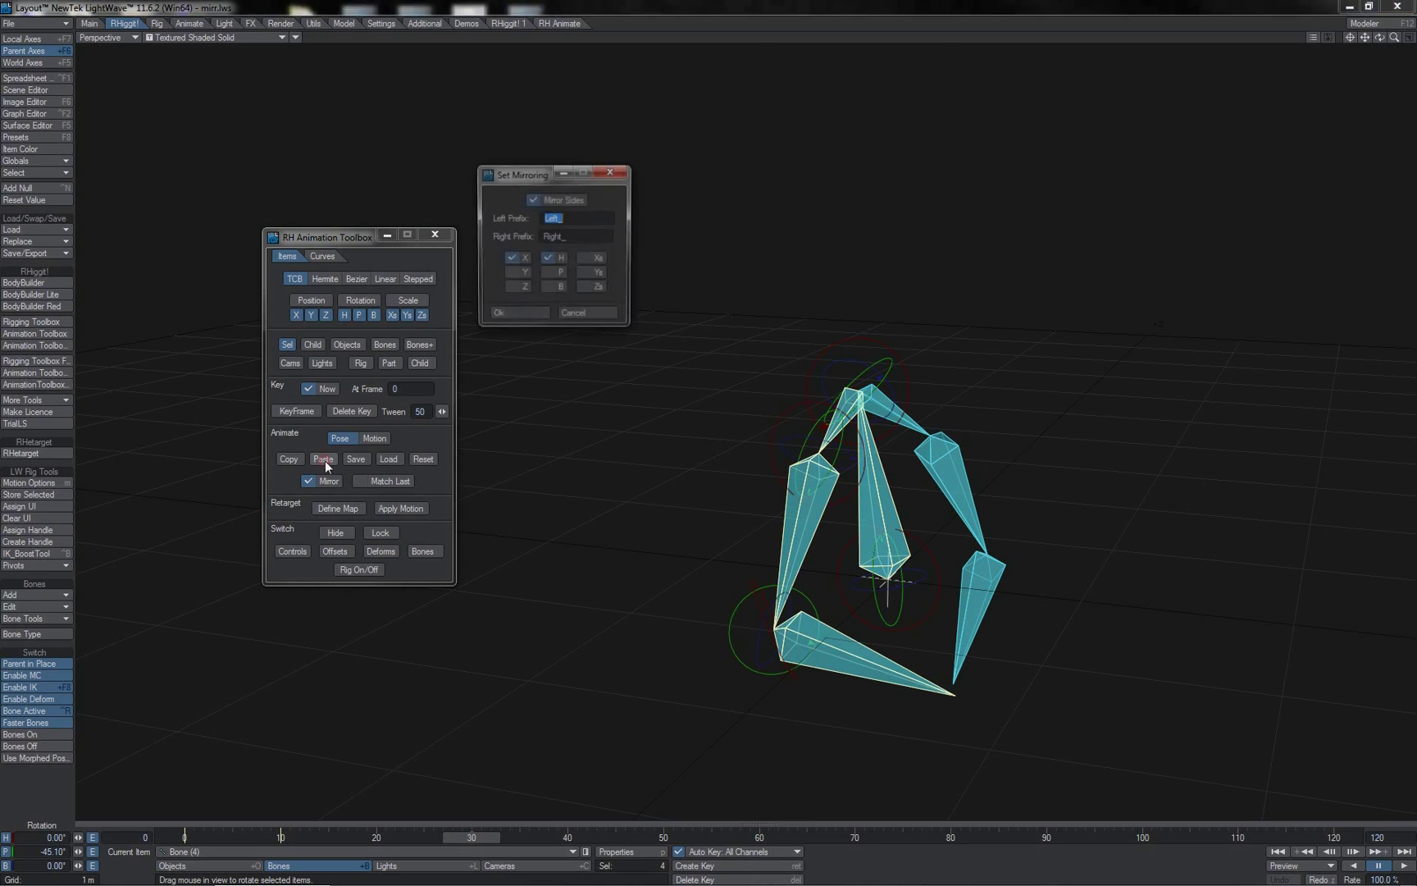
{"action": "left_click", "coordinate": [531, 200]}
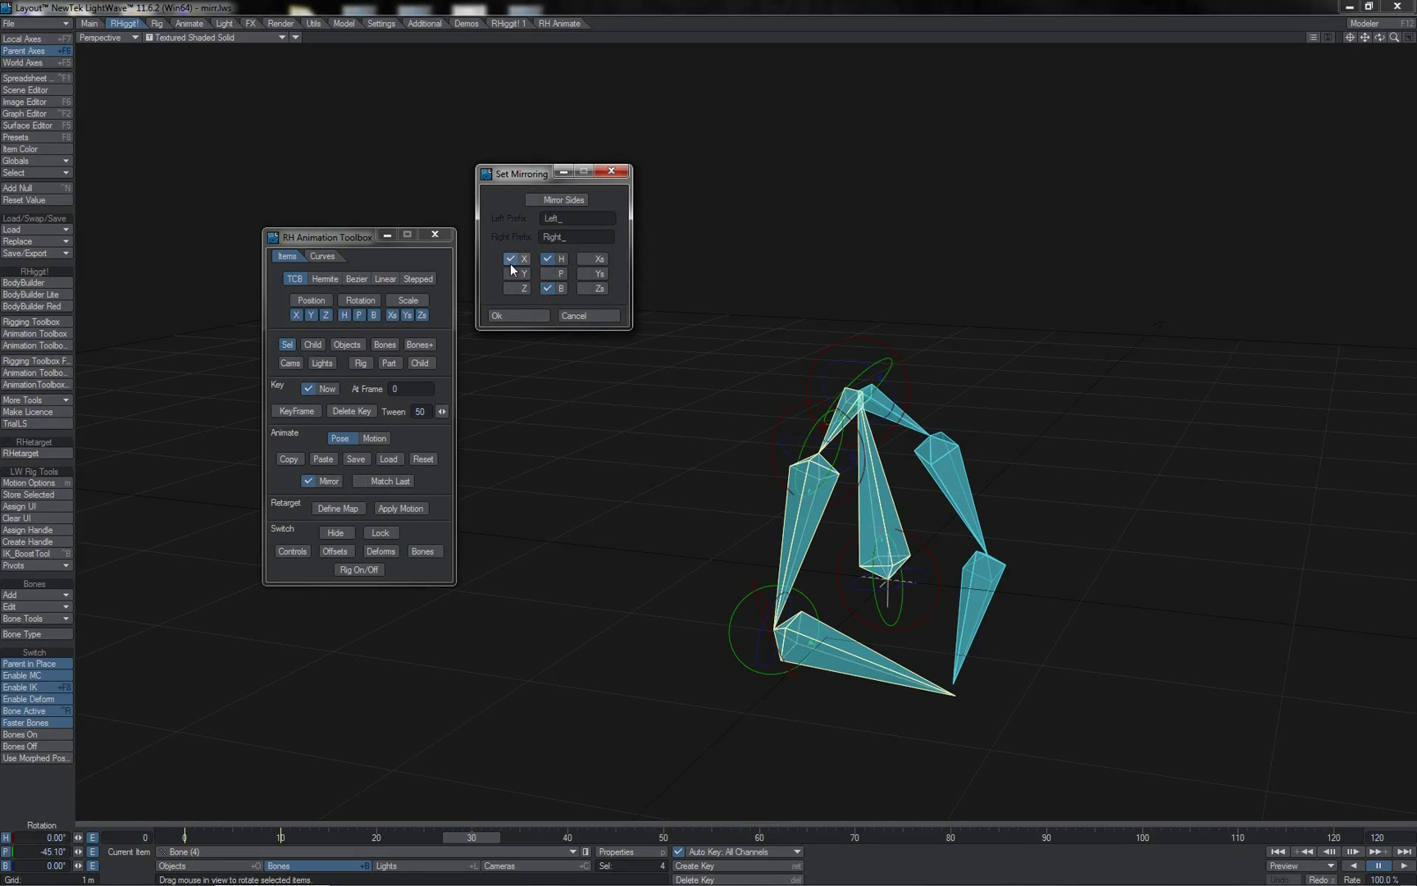
{"action": "left_click", "coordinate": [533, 317]}
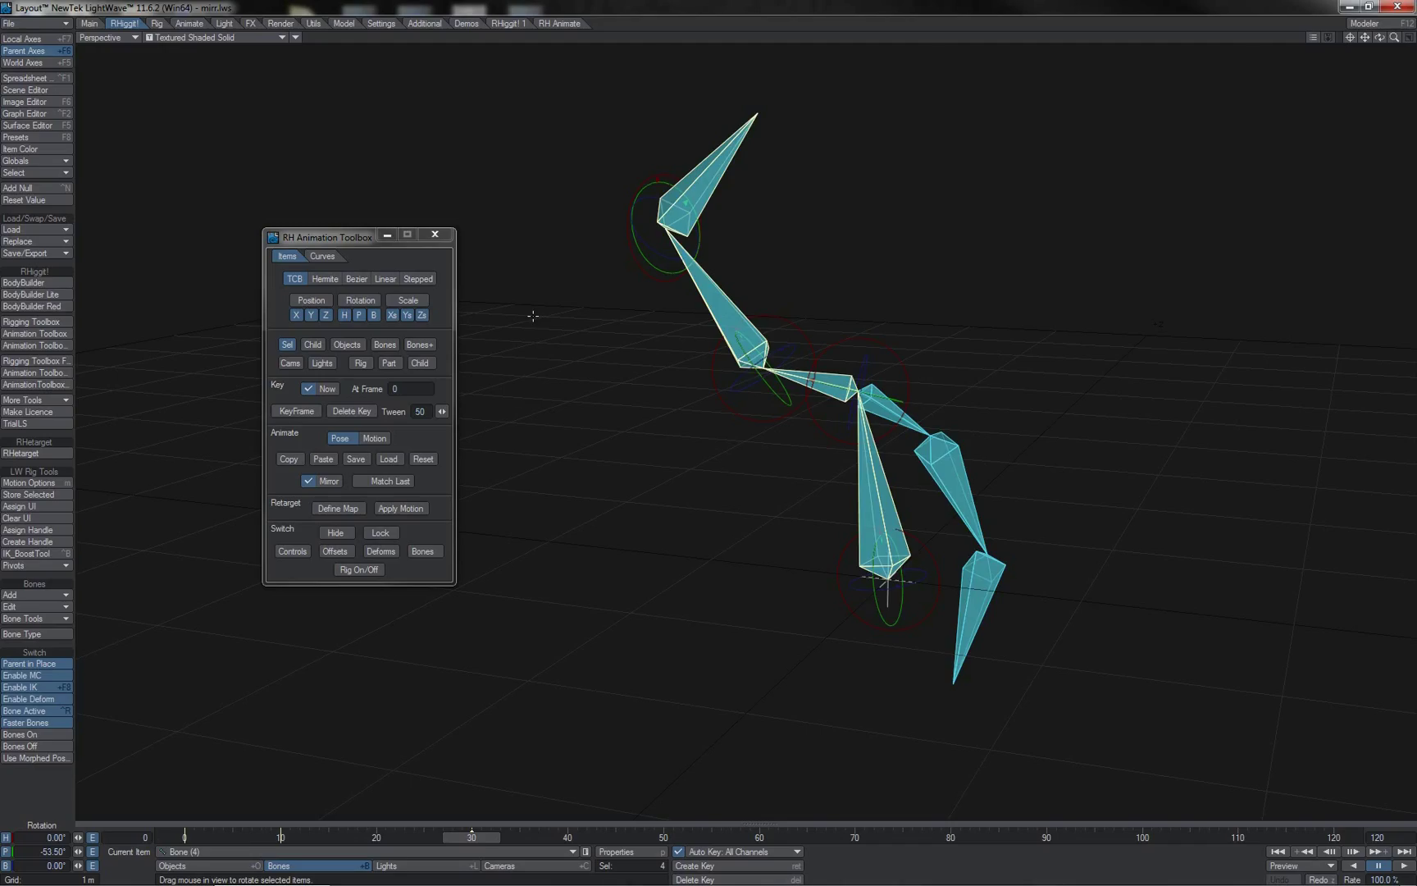
- Copy the frame 10 pose of the lowered arm's three bones, without the spine bone
{"action": "key", "text": "shift+Left"}
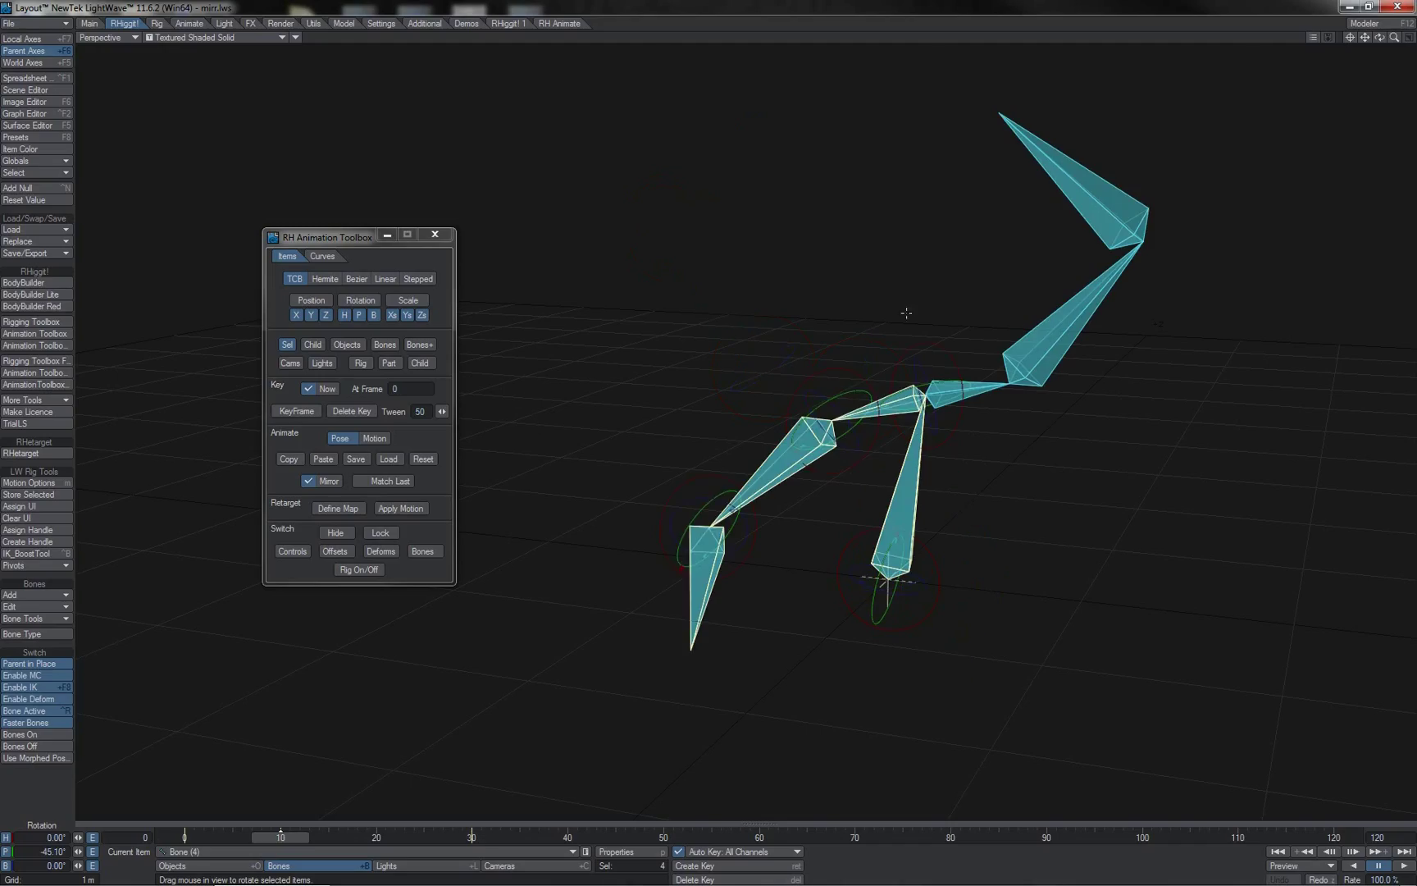
{"action": "left_click", "coordinate": [905, 524]}
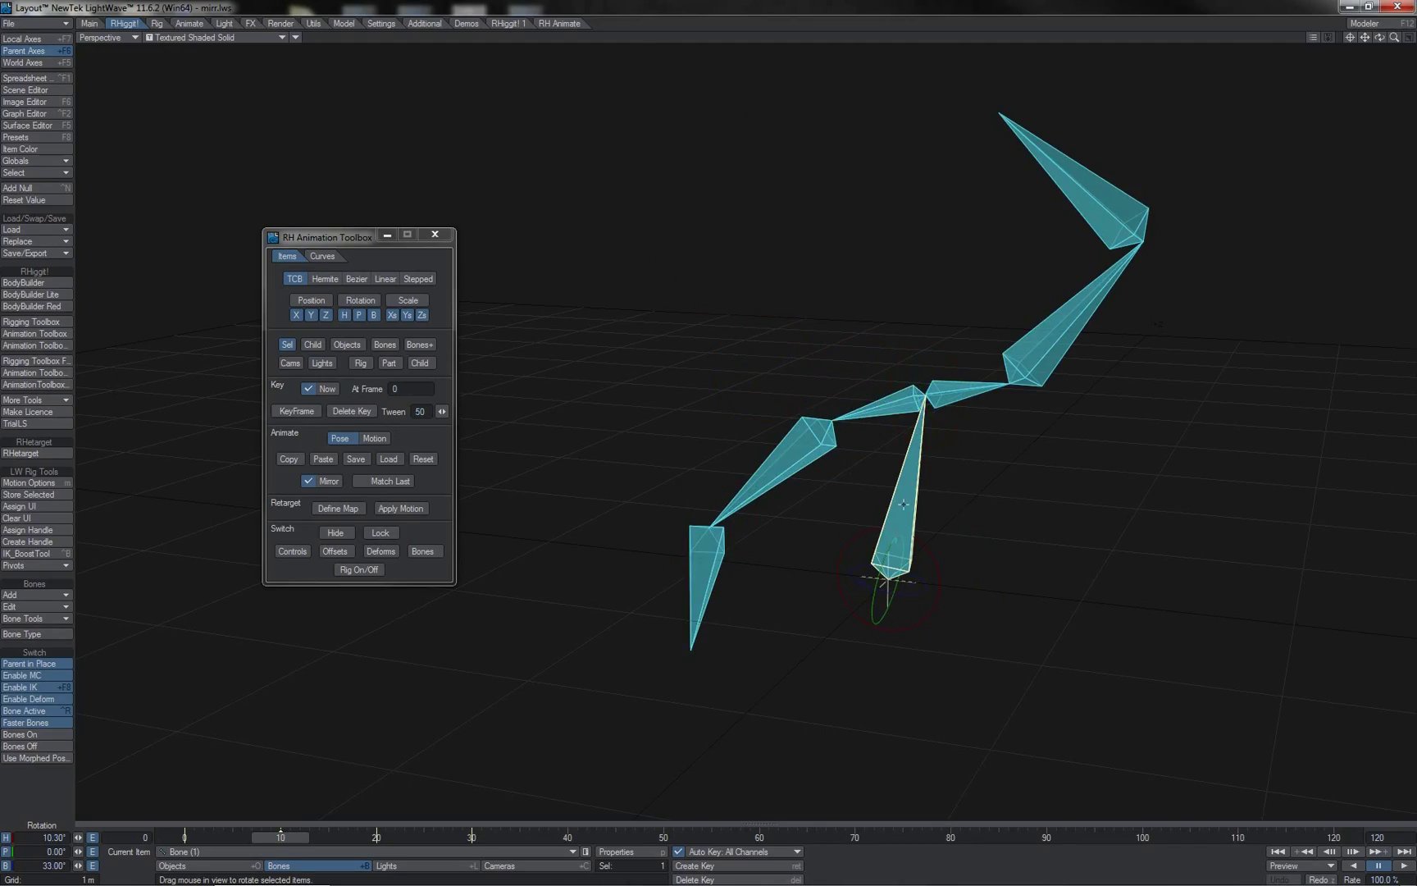
{"action": "left_click", "coordinate": [894, 402]}
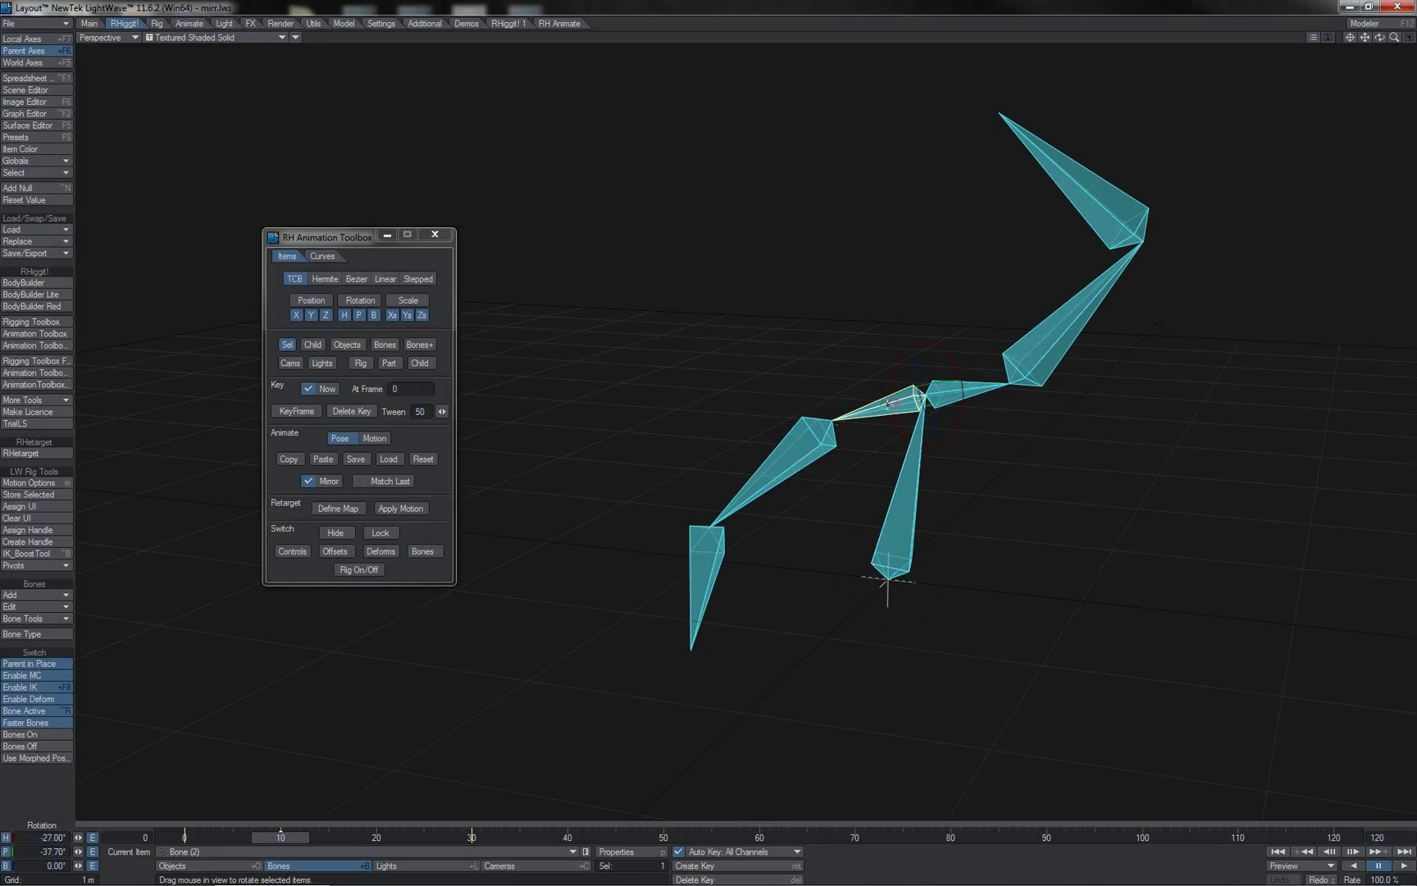
{"action": "left_click", "coordinate": [809, 439], "text": "shift"}
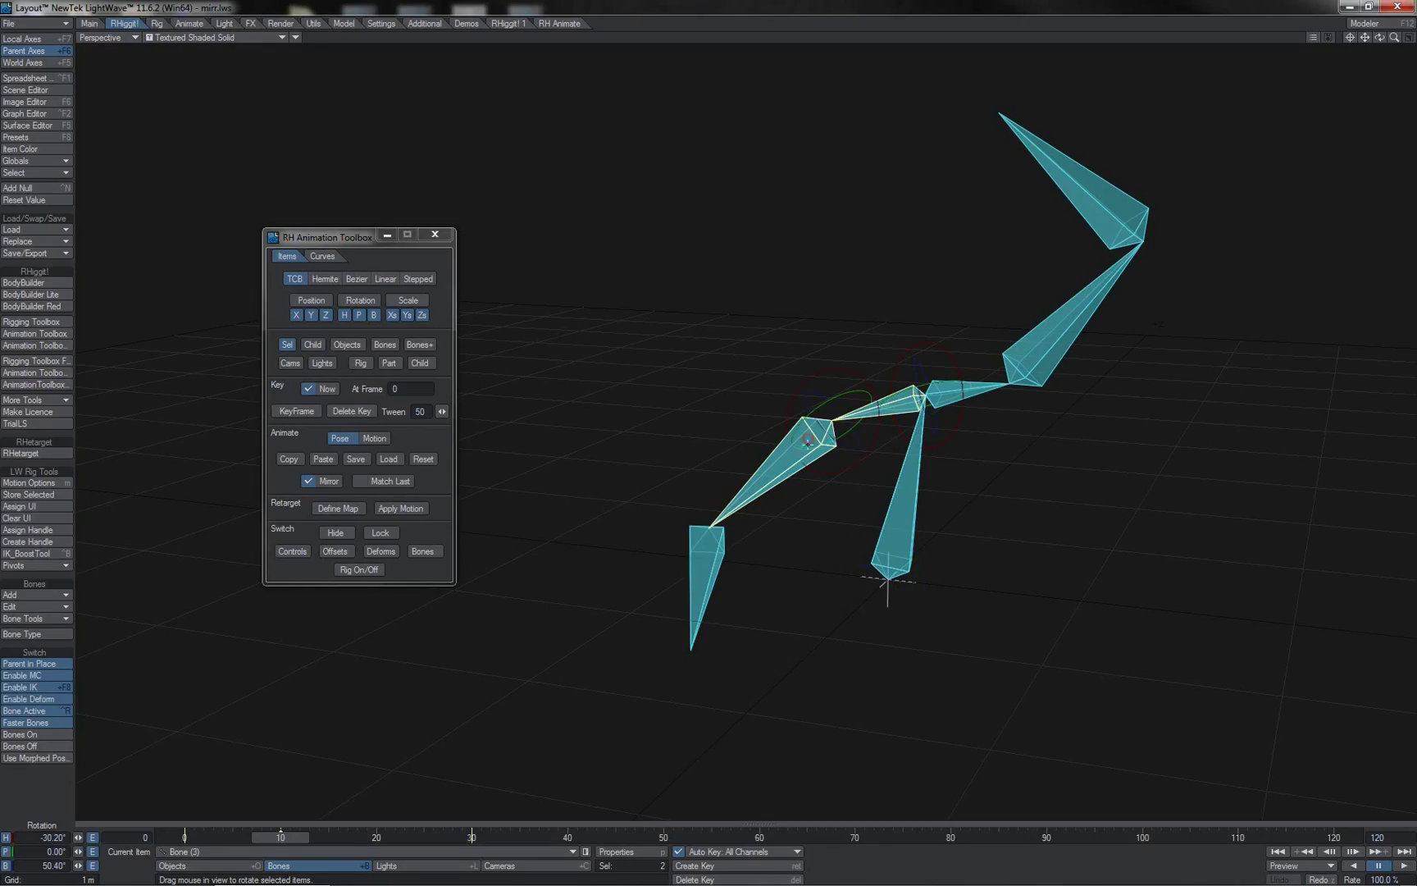
{"action": "left_click", "coordinate": [721, 566], "text": "shift"}
{"action": "left_click", "coordinate": [289, 459]}
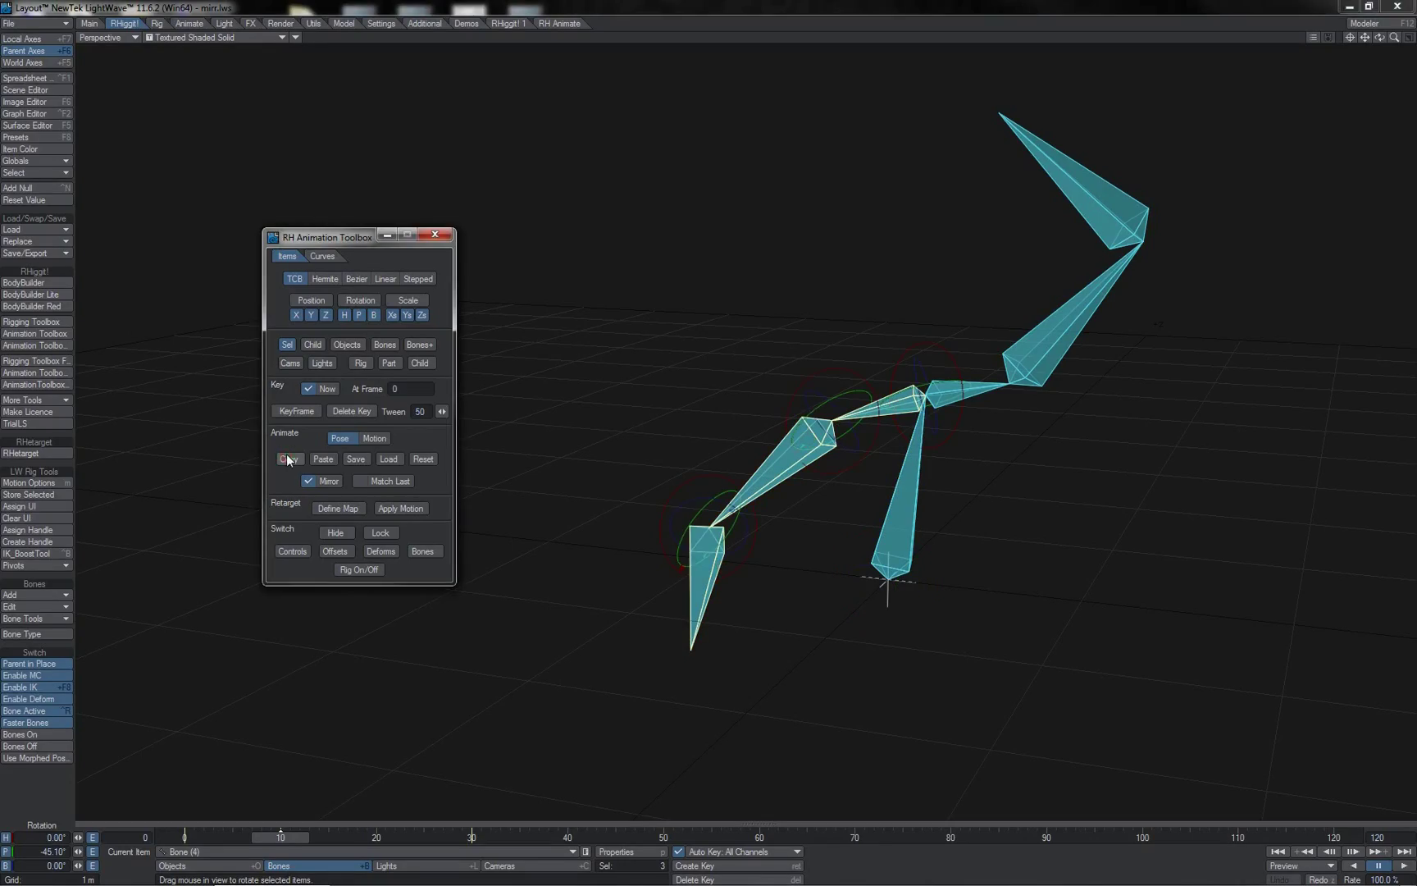
- Paste the copied pose at frame 30 onto the opposite arm's three bones, mirrored on X, H and B with Mirror Sides disabled, and compare with frame 10
{"action": "left_click", "coordinate": [975, 393]}
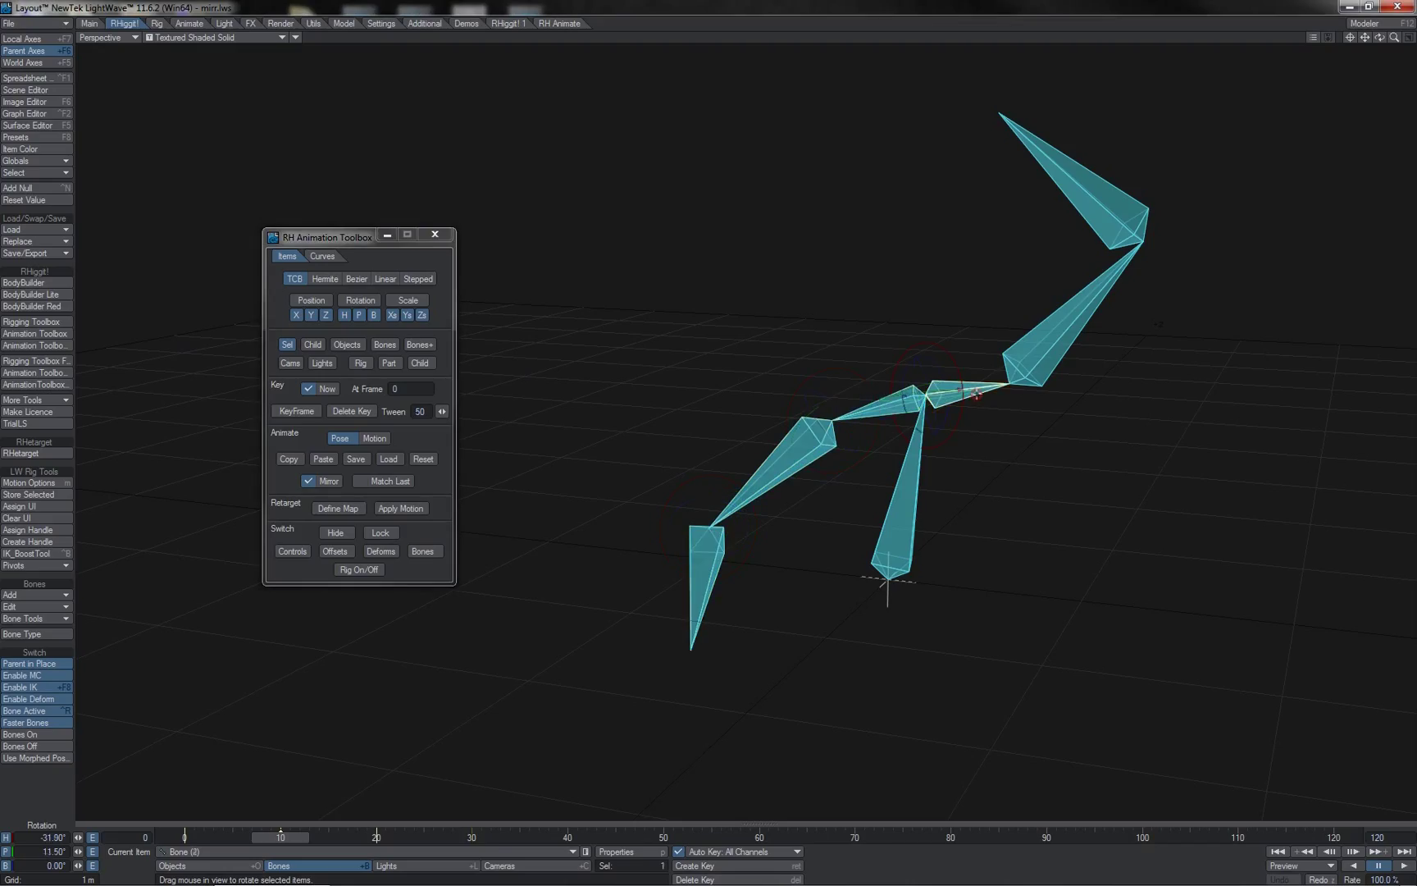
{"action": "left_click", "coordinate": [1025, 366], "text": "shift"}
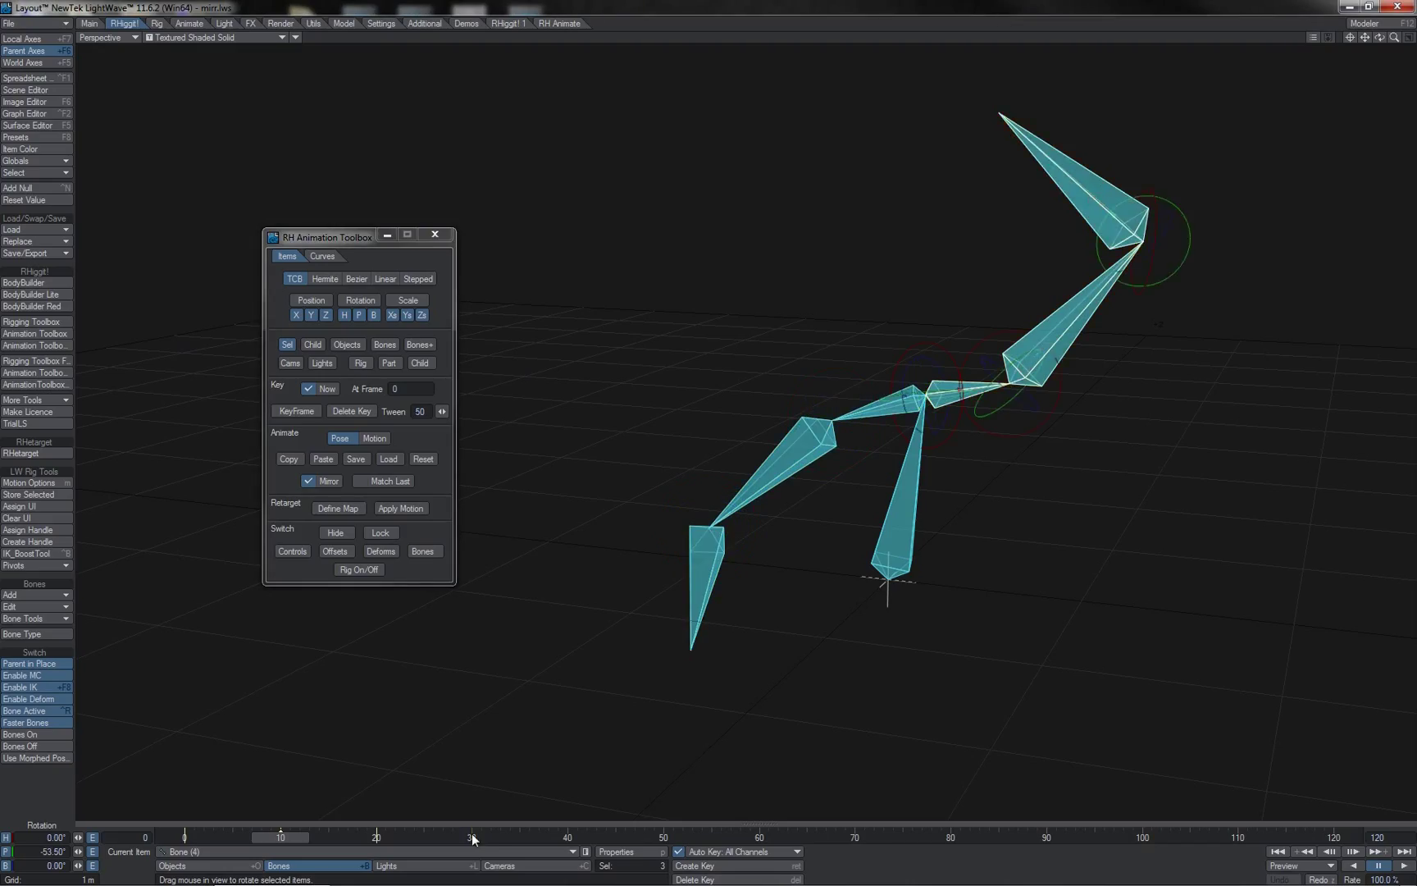
{"action": "left_click", "coordinate": [471, 835]}
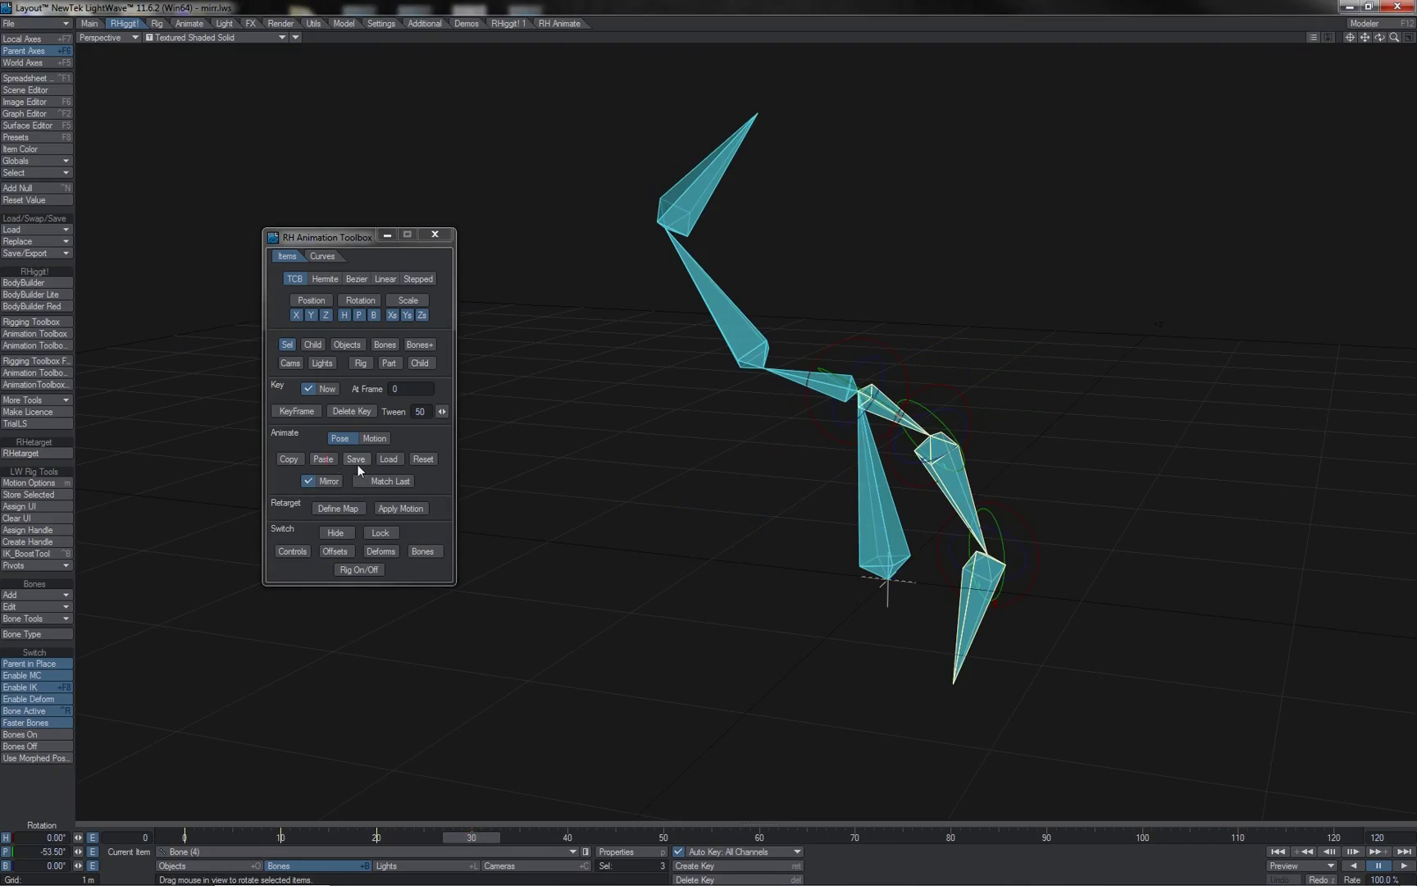
{"action": "left_click", "coordinate": [327, 459]}
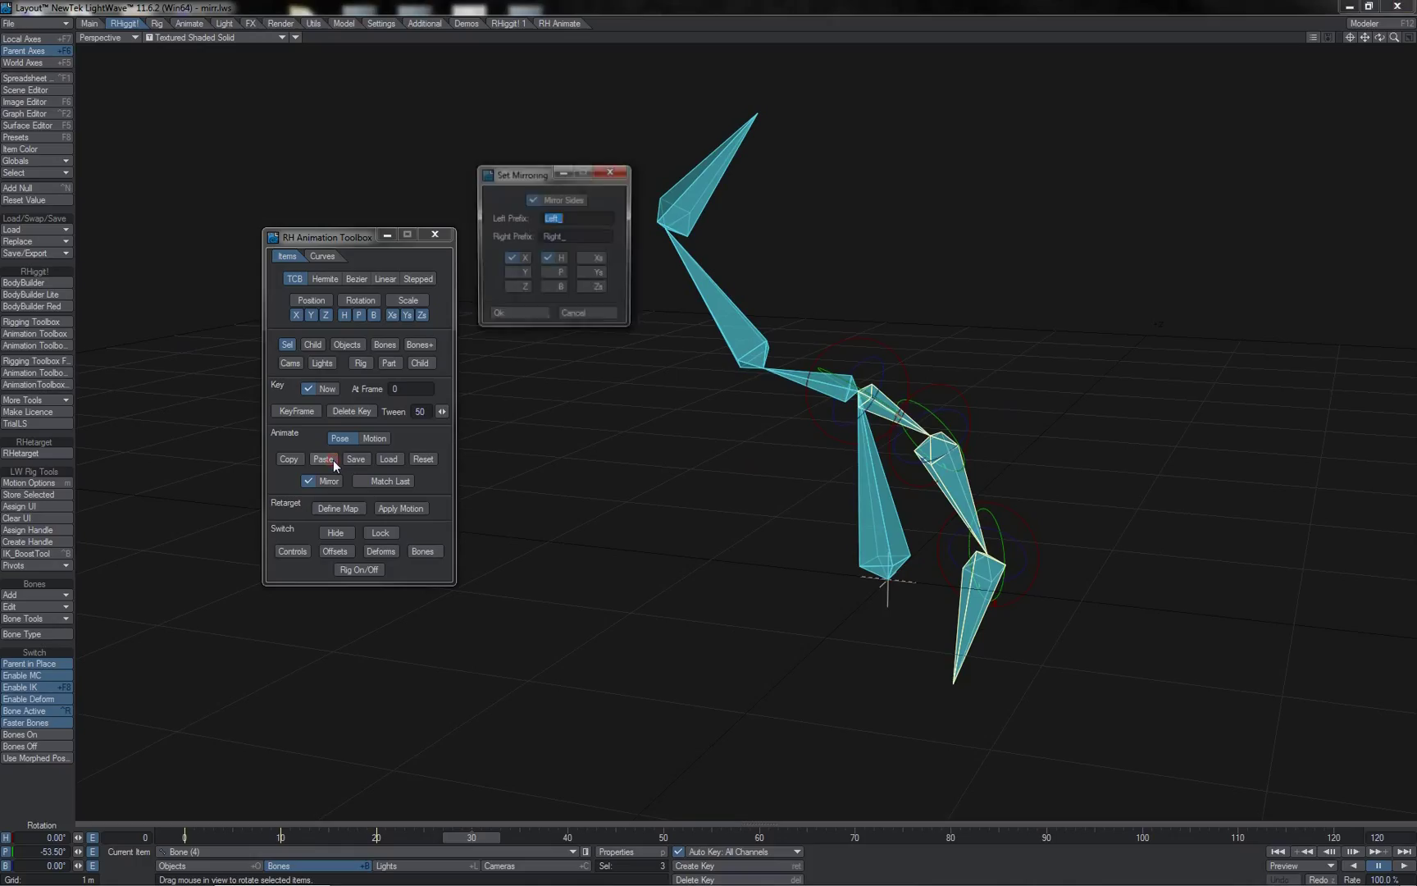
{"action": "left_click", "coordinate": [557, 199]}
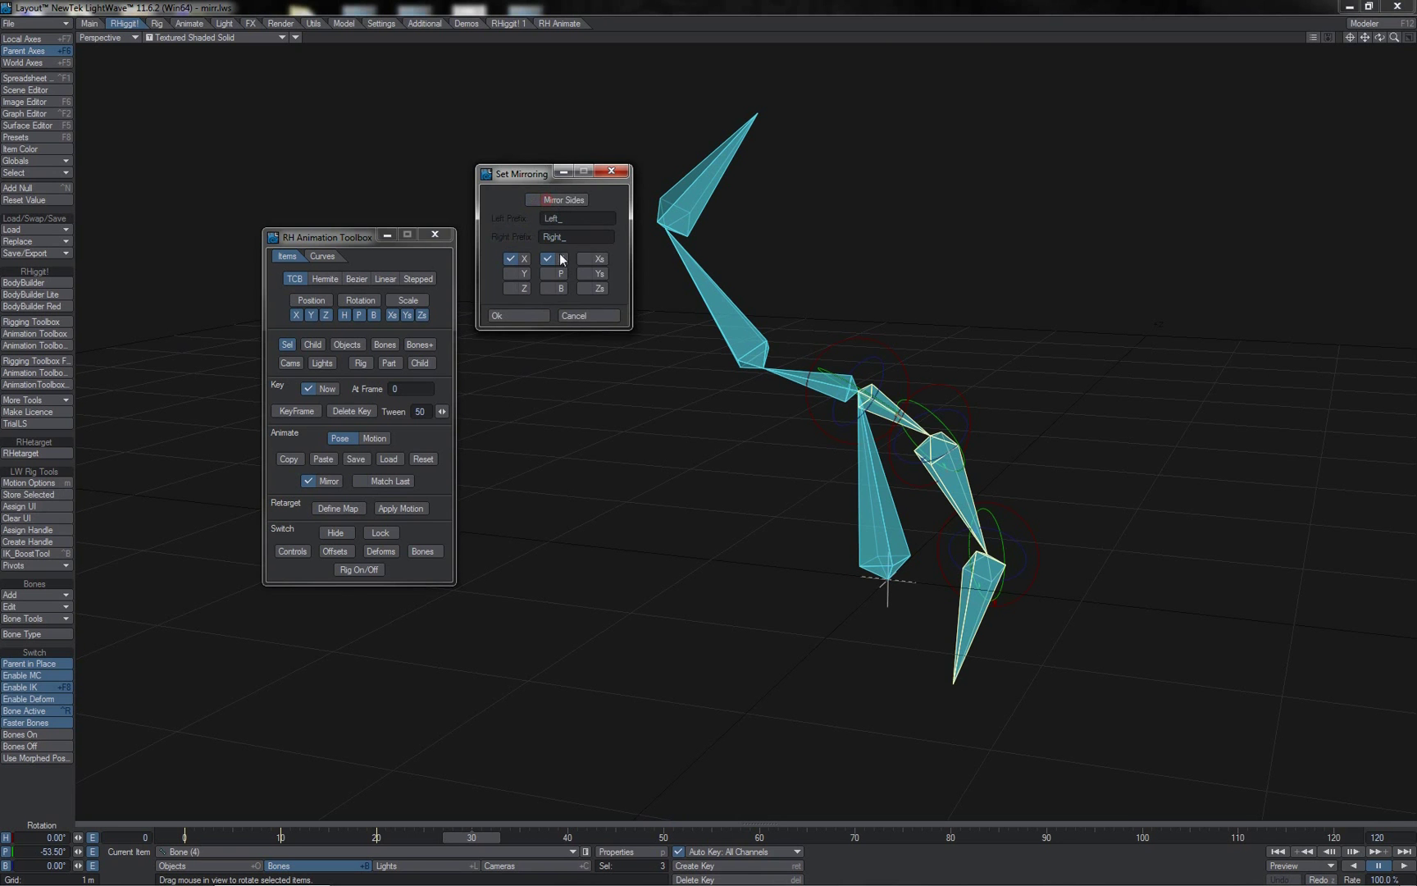
{"action": "left_click", "coordinate": [531, 315]}
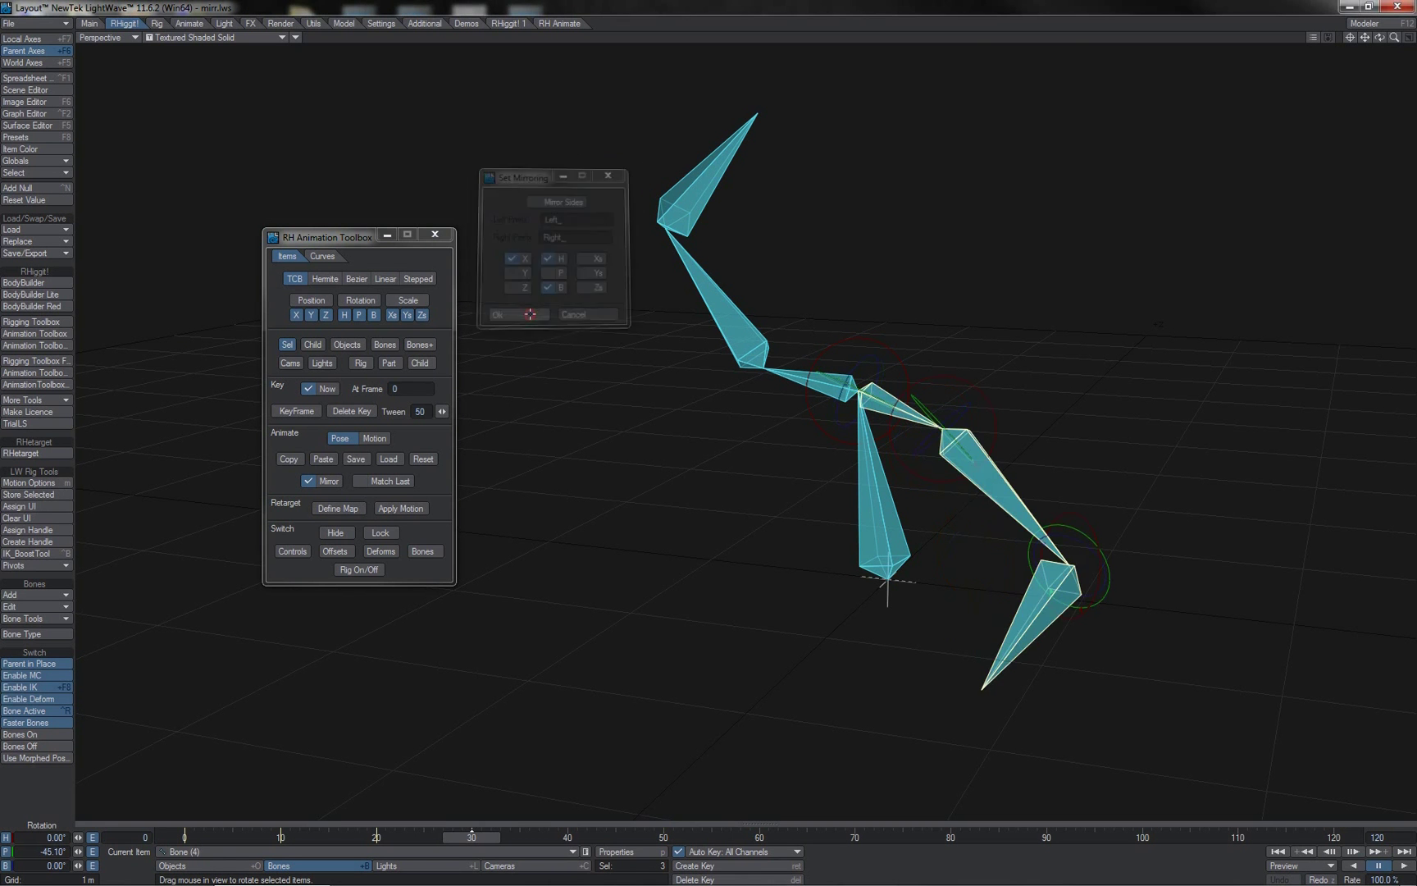
{"action": "left_click", "coordinate": [281, 836]}
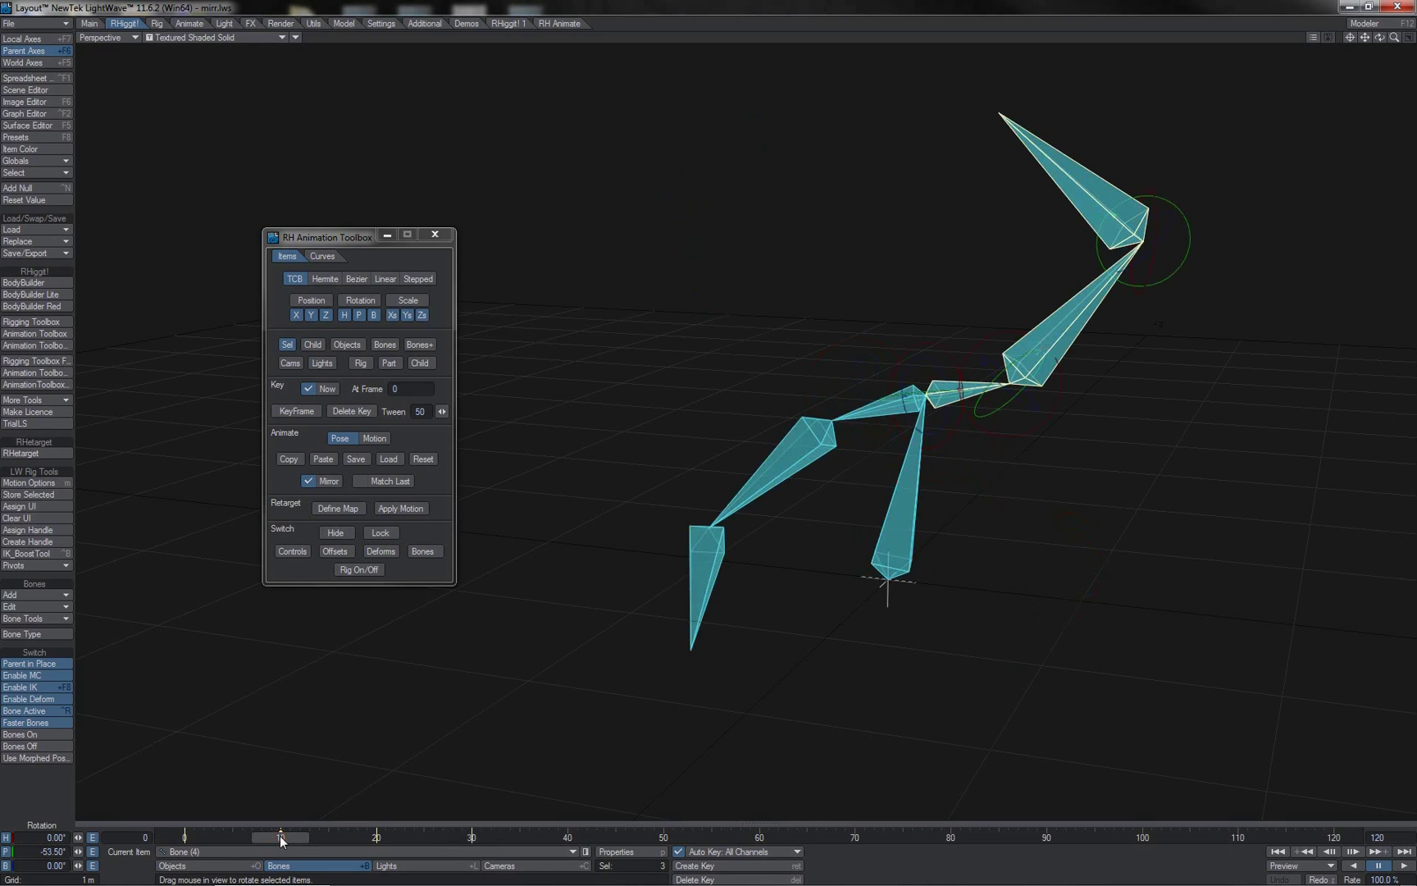
{"action": "left_click", "coordinate": [473, 837]}
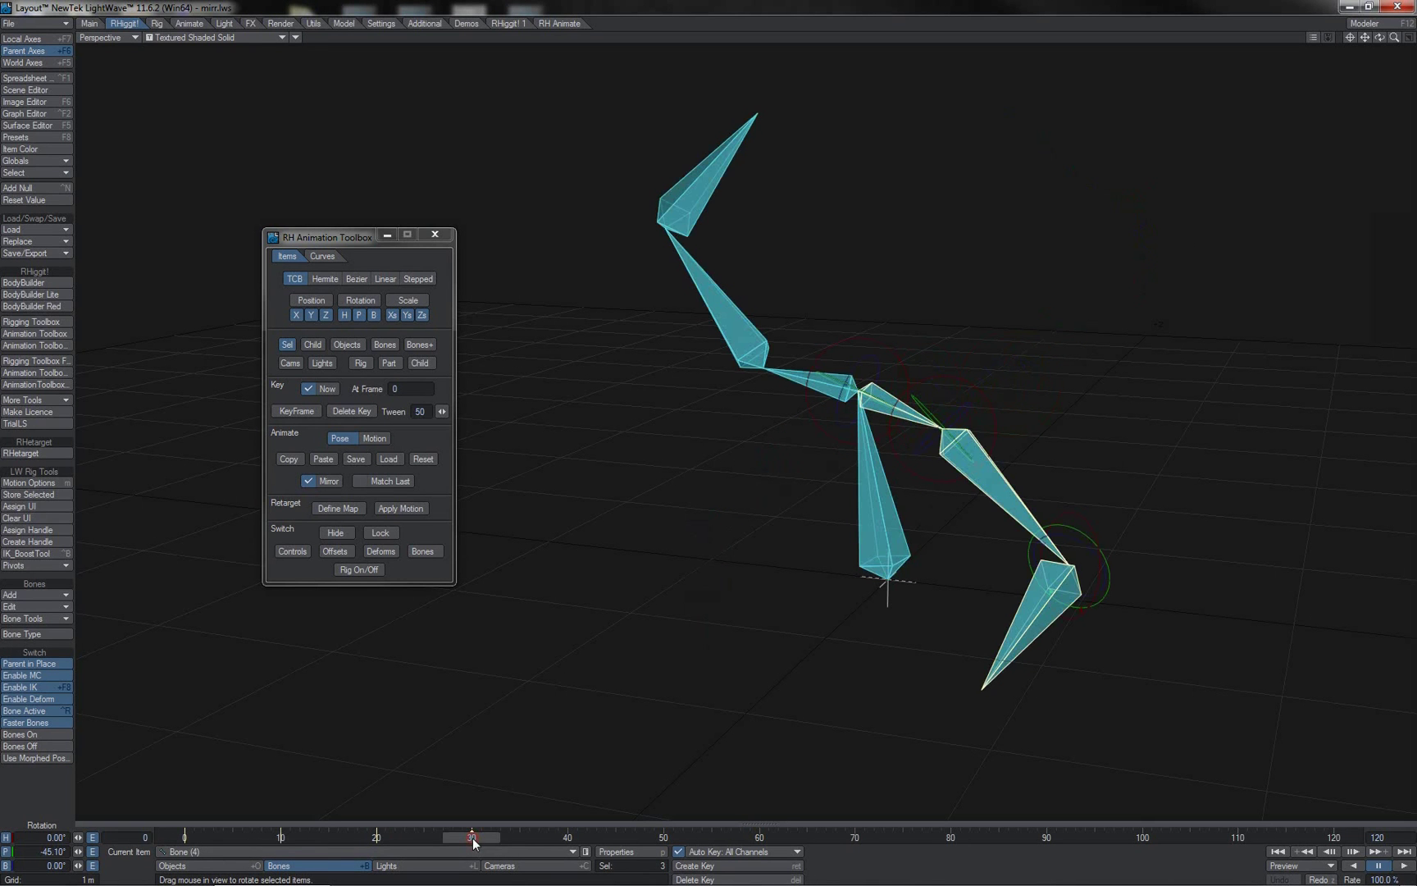
{"action": "left_click", "coordinate": [282, 836]}
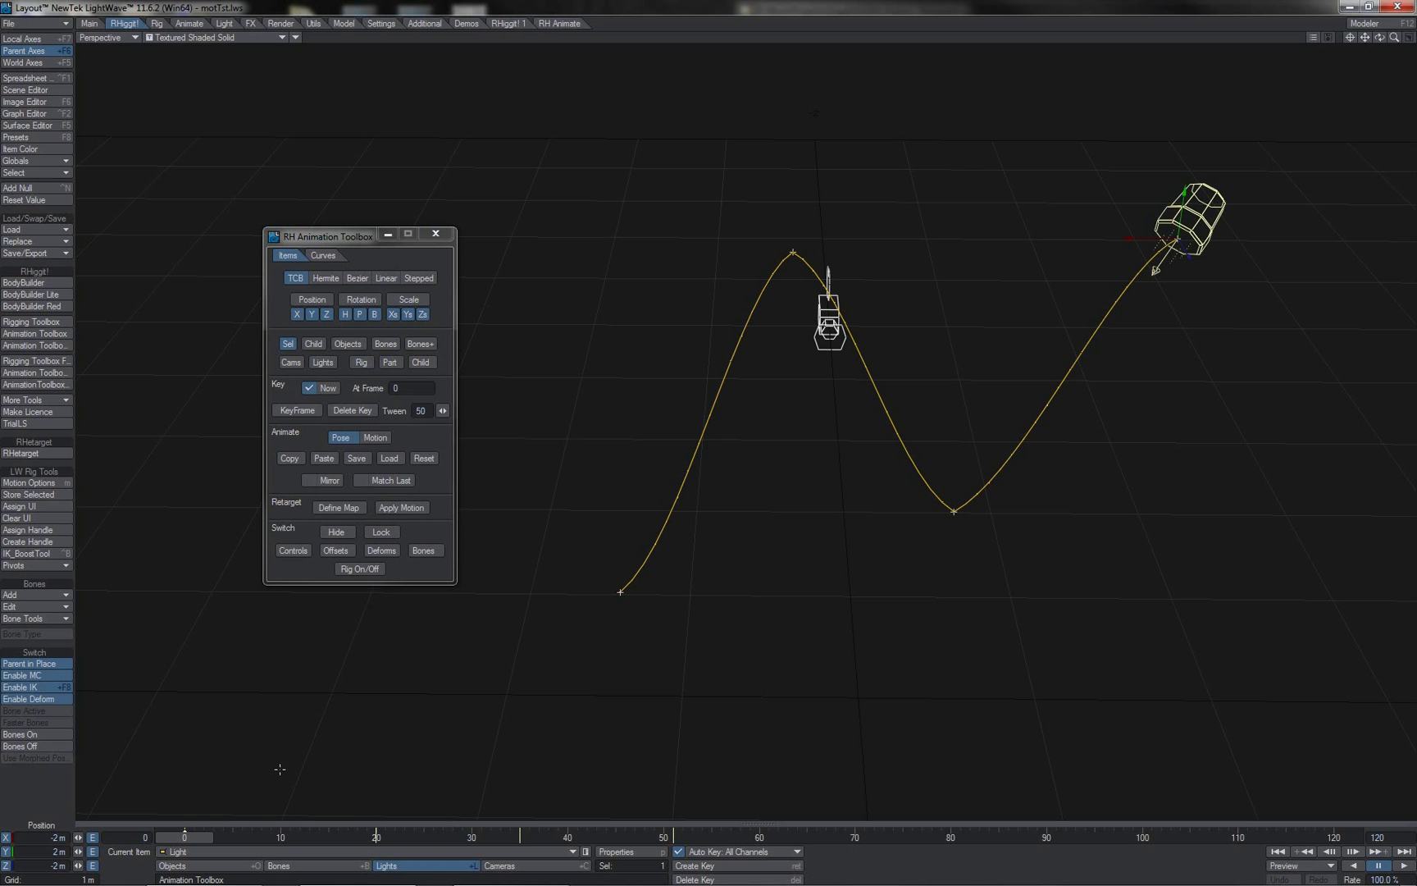
- Preview the light's movement and copy its whole motion instead of a single pose
{"action": "mouse_move", "coordinate": [199, 838]}
{"action": "left_mouse_down"}
{"action": "mouse_move", "coordinate": [664, 837]}
{"action": "mouse_move", "coordinate": [184, 837]}
{"action": "left_mouse_up"}
{"action": "left_click", "coordinate": [383, 440]}
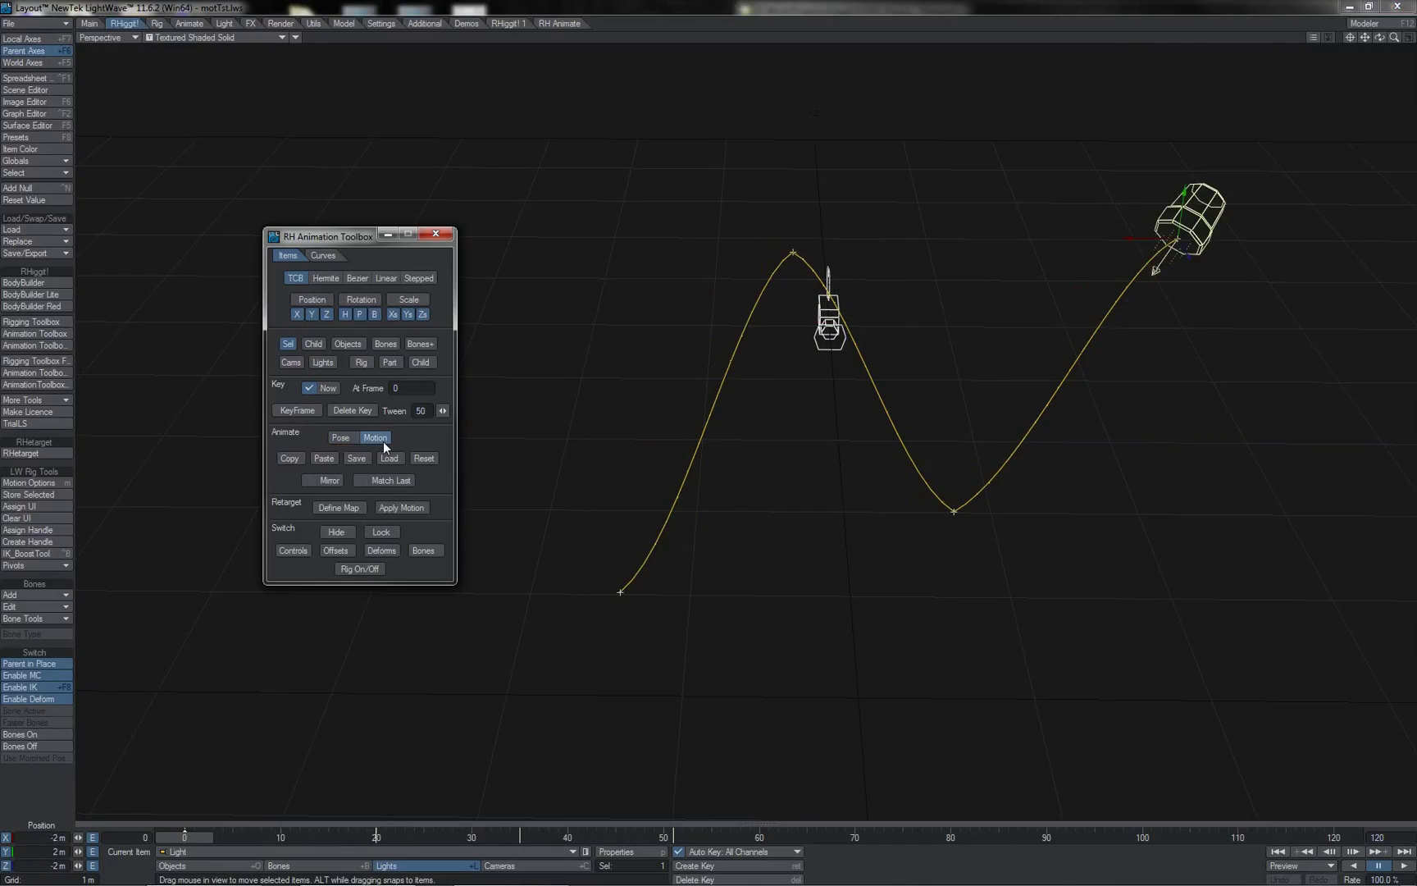
{"action": "left_click", "coordinate": [290, 458]}
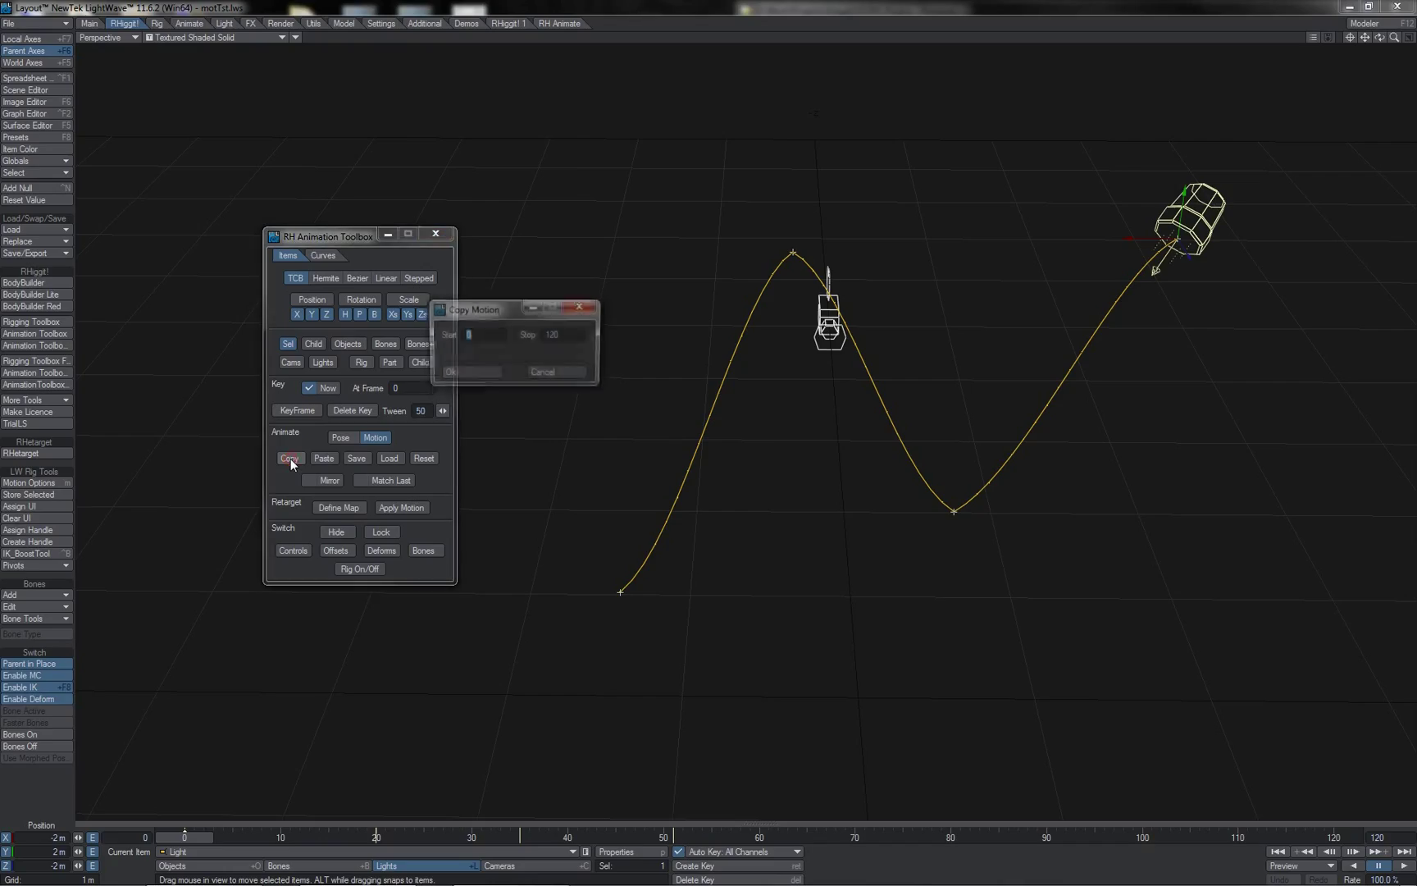
{"action": "left_click", "coordinate": [479, 372]}
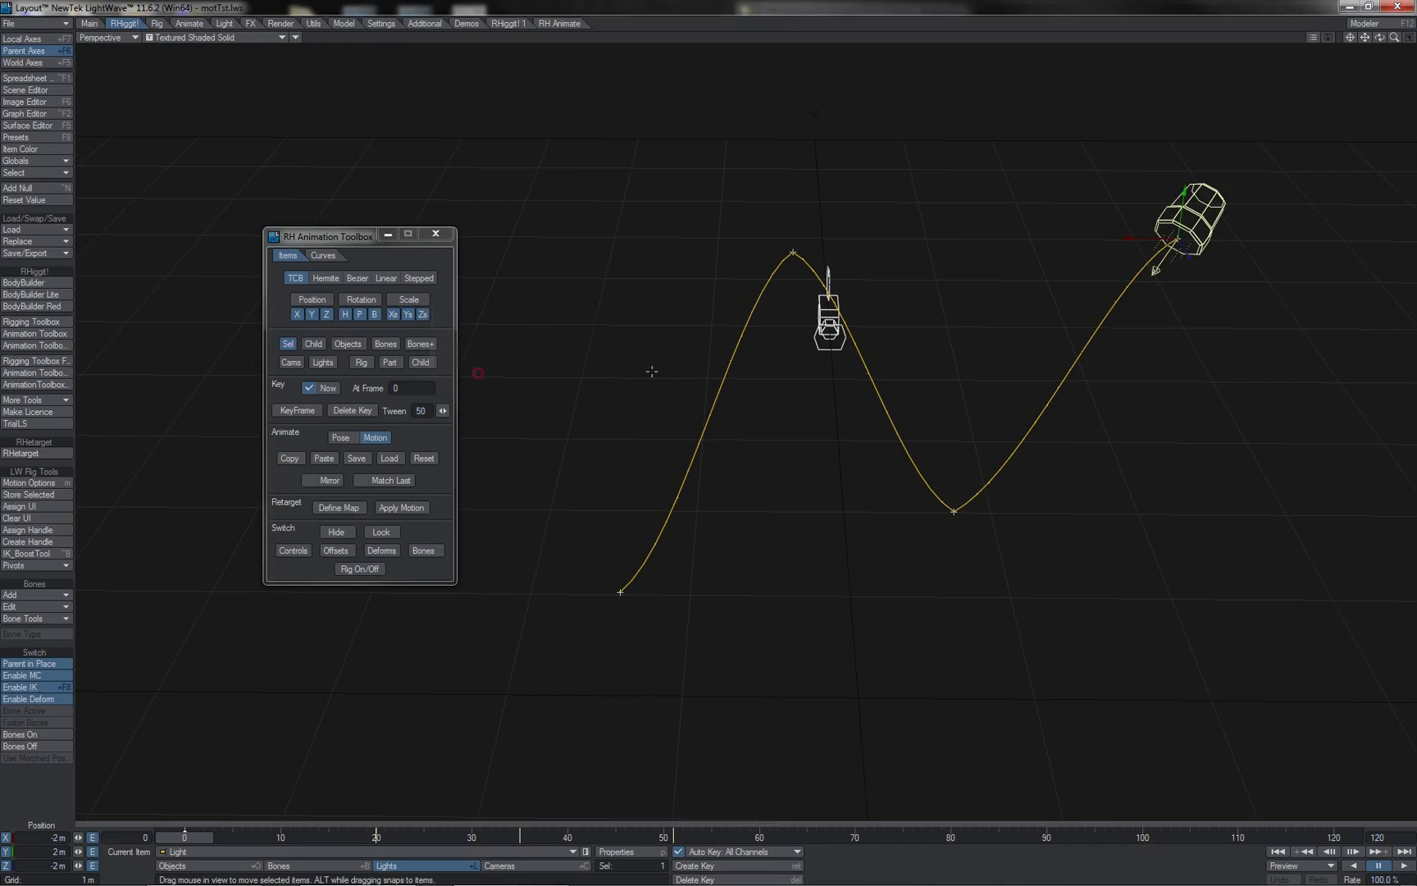
- Paste the light's motion onto the camera, mirrored on X and H with Mirror Sides disabled, and preview it
{"action": "key", "text": "shift+c"}
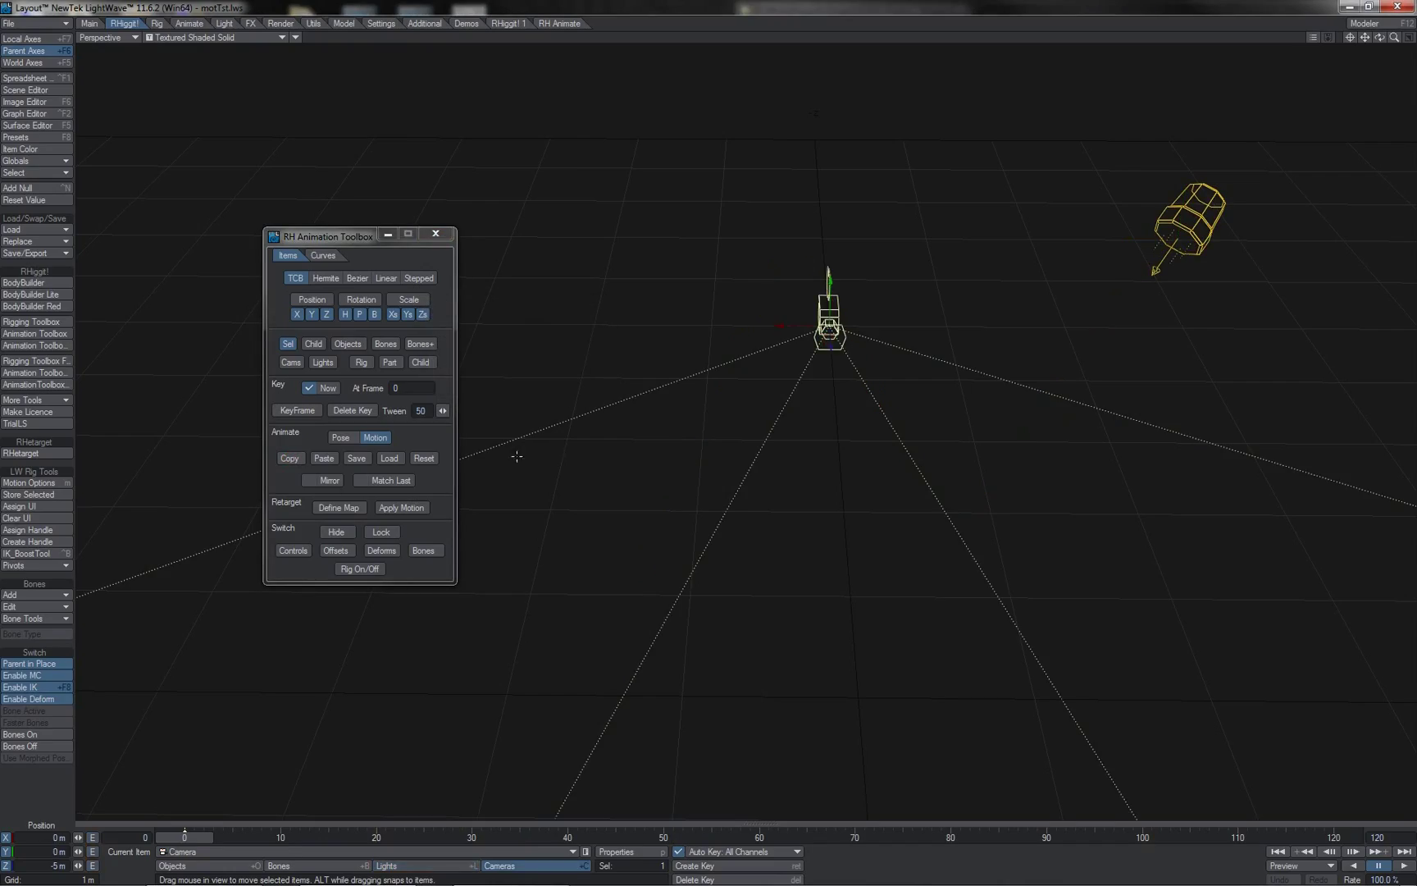
{"action": "left_click", "coordinate": [328, 480]}
{"action": "left_click", "coordinate": [330, 461]}
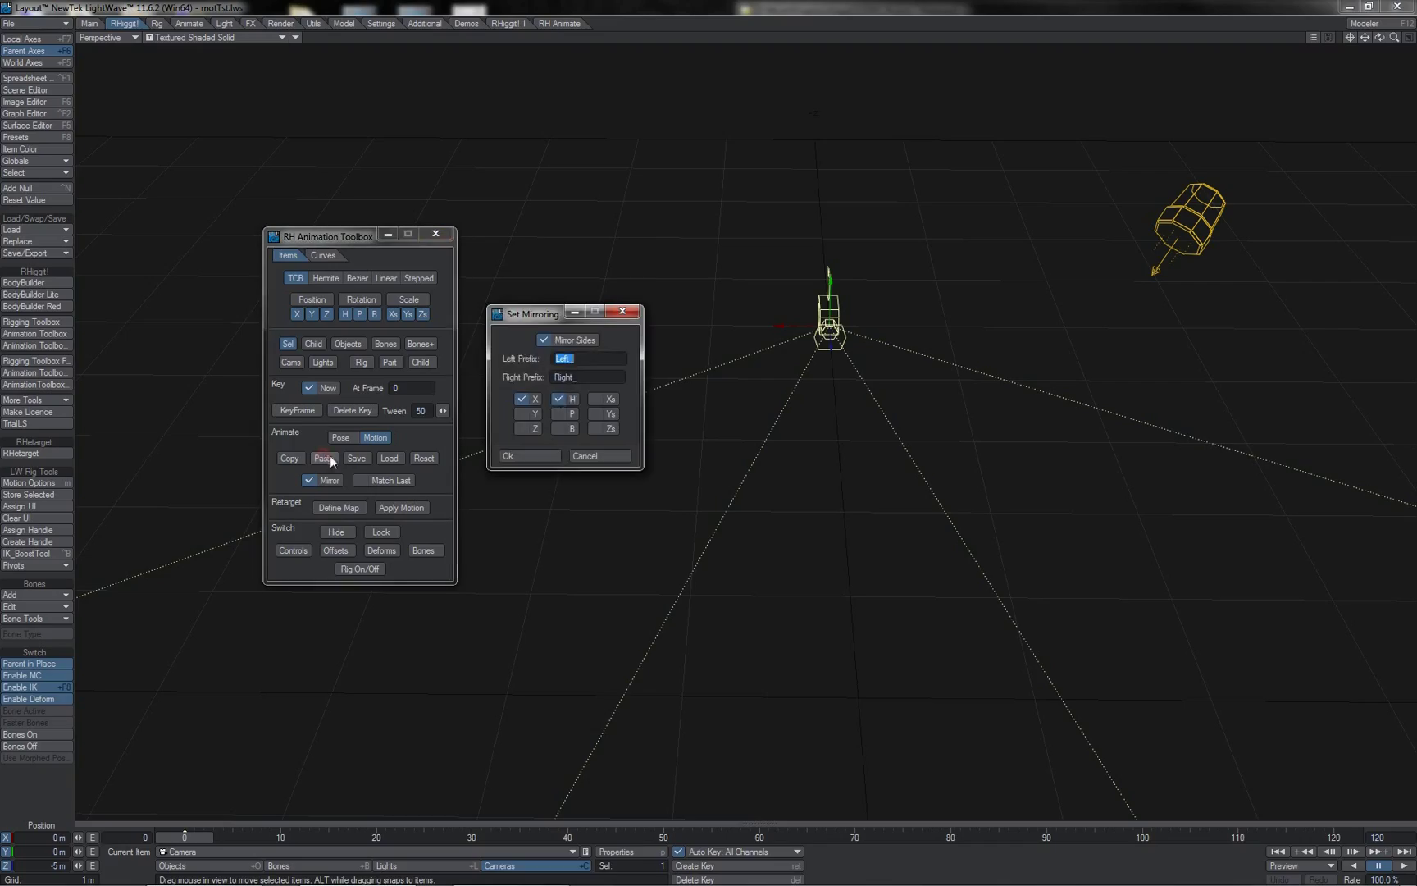
{"action": "left_click", "coordinate": [563, 340]}
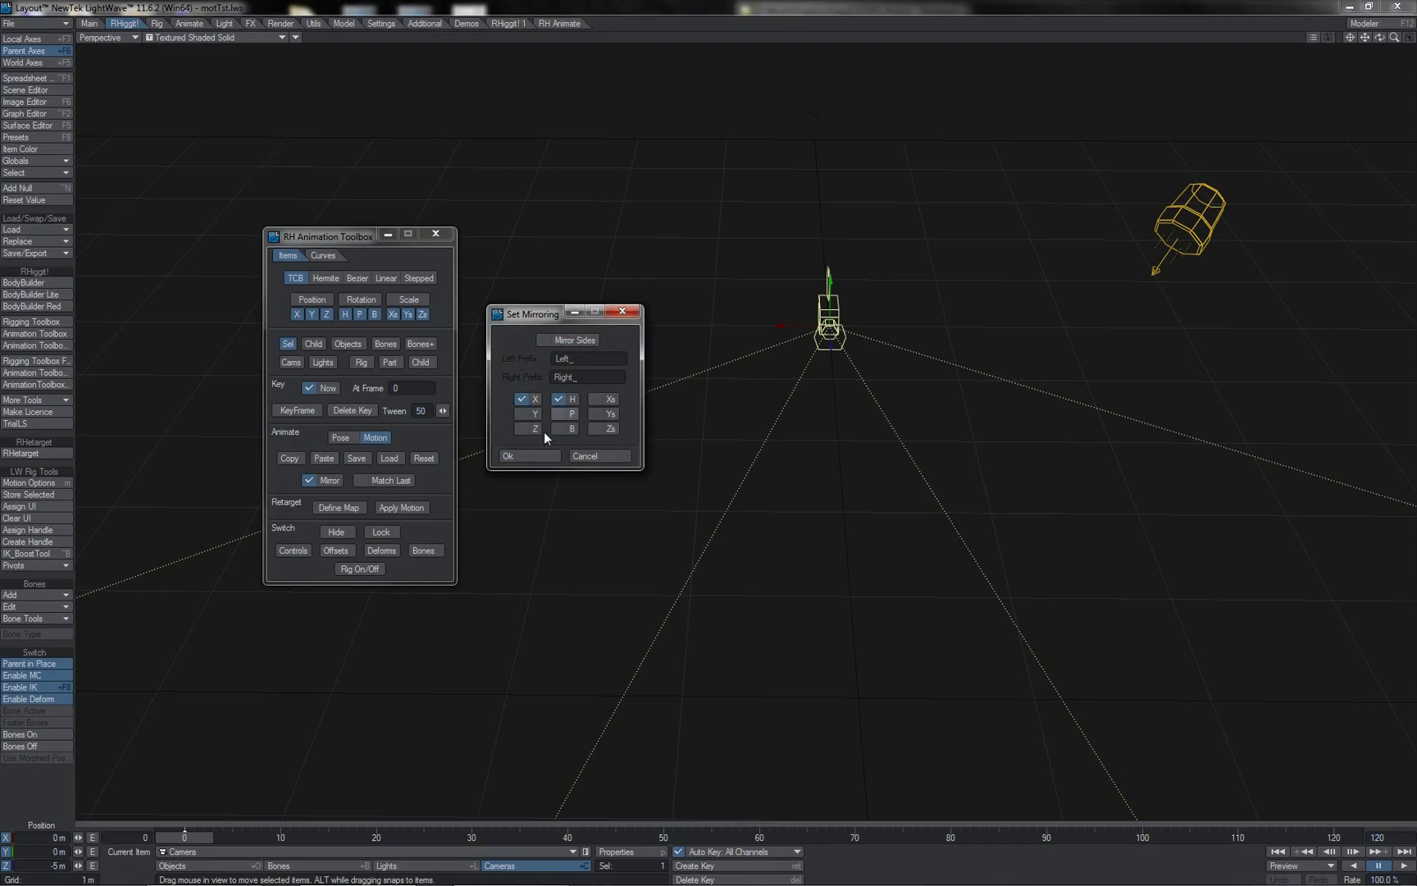
{"action": "left_click", "coordinate": [532, 456]}
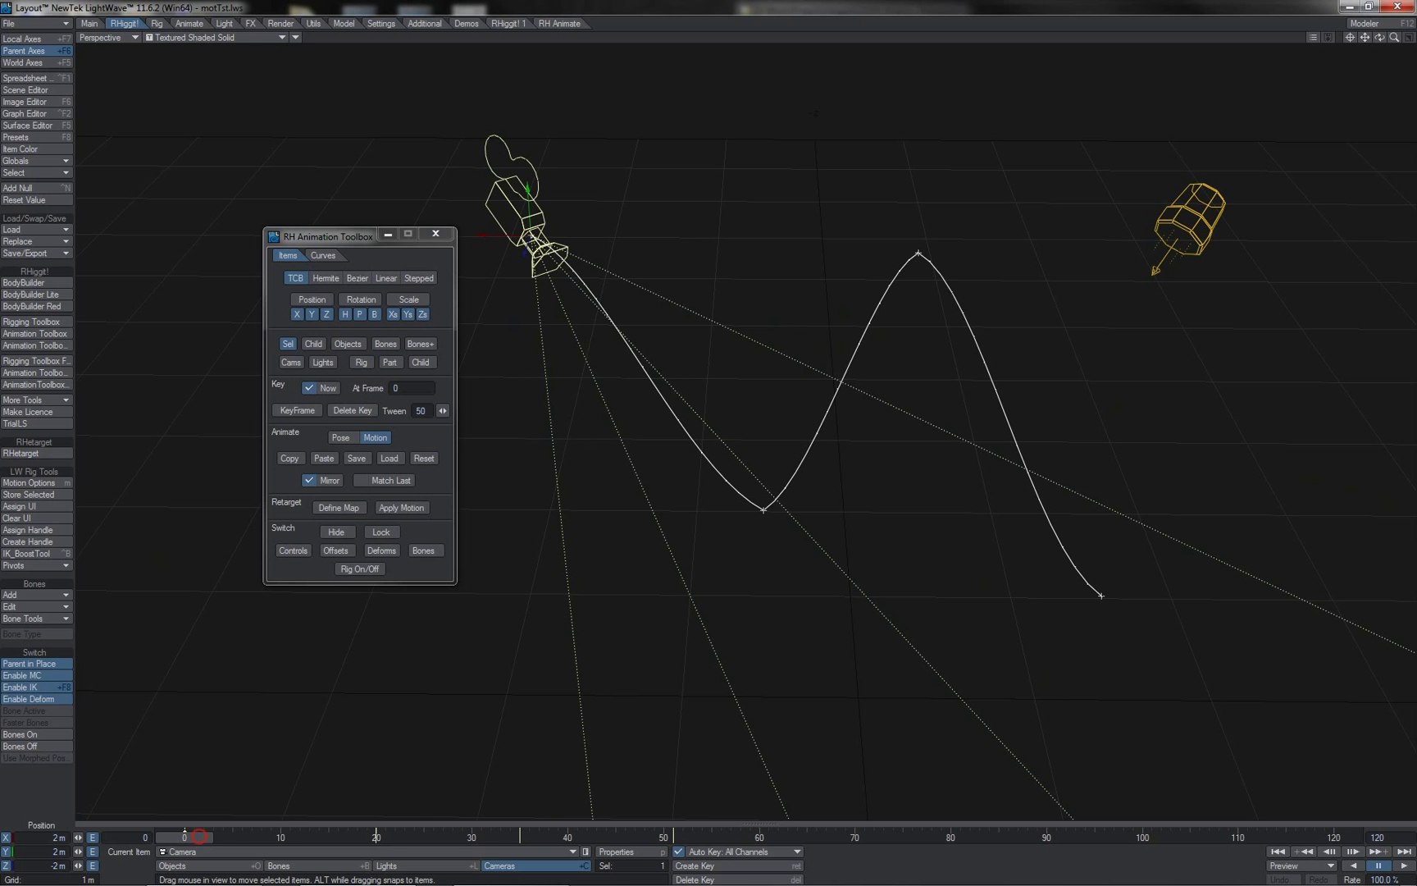
{"action": "mouse_move", "coordinate": [200, 836]}
{"action": "left_mouse_down"}
{"action": "mouse_move", "coordinate": [693, 837]}
{"action": "mouse_move", "coordinate": [200, 835]}
{"action": "left_mouse_up"}
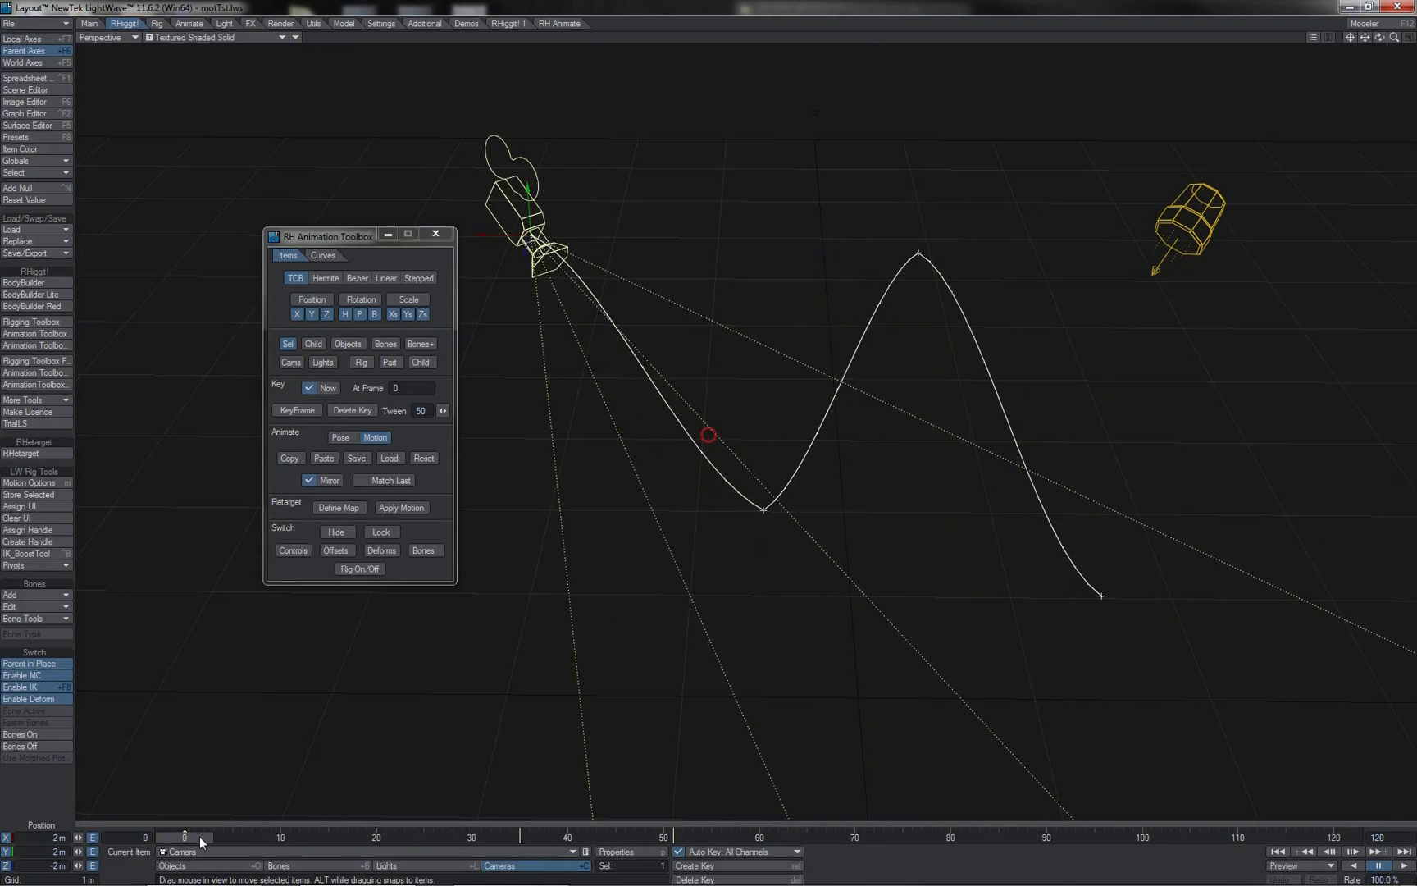
- Paste the light's motion onto the camera again, mirrored on X, Z and H, and preview it over the timeline
{"action": "left_click", "coordinate": [324, 457]}
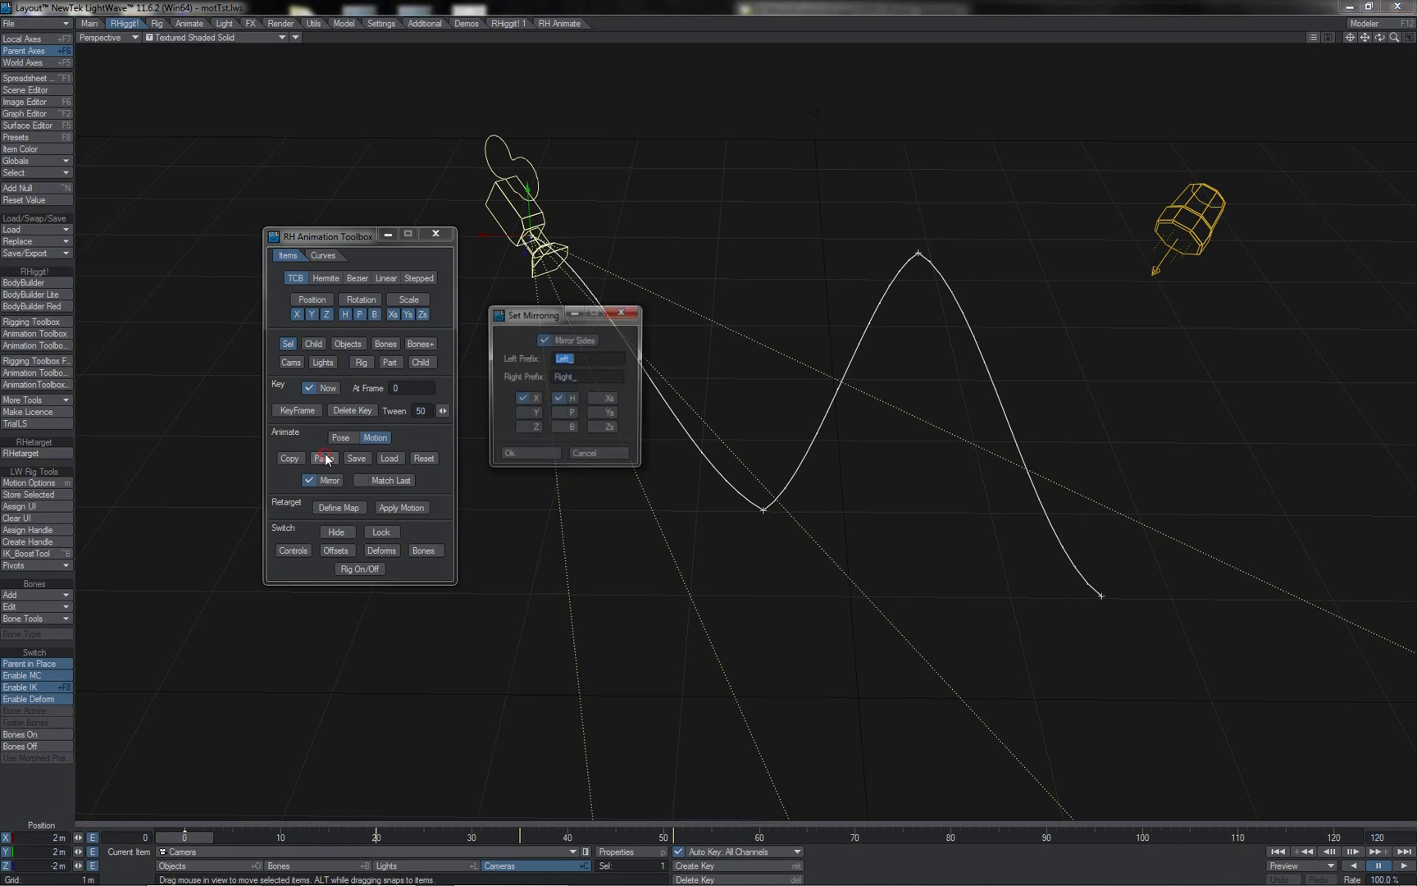
{"action": "left_click", "coordinate": [522, 432]}
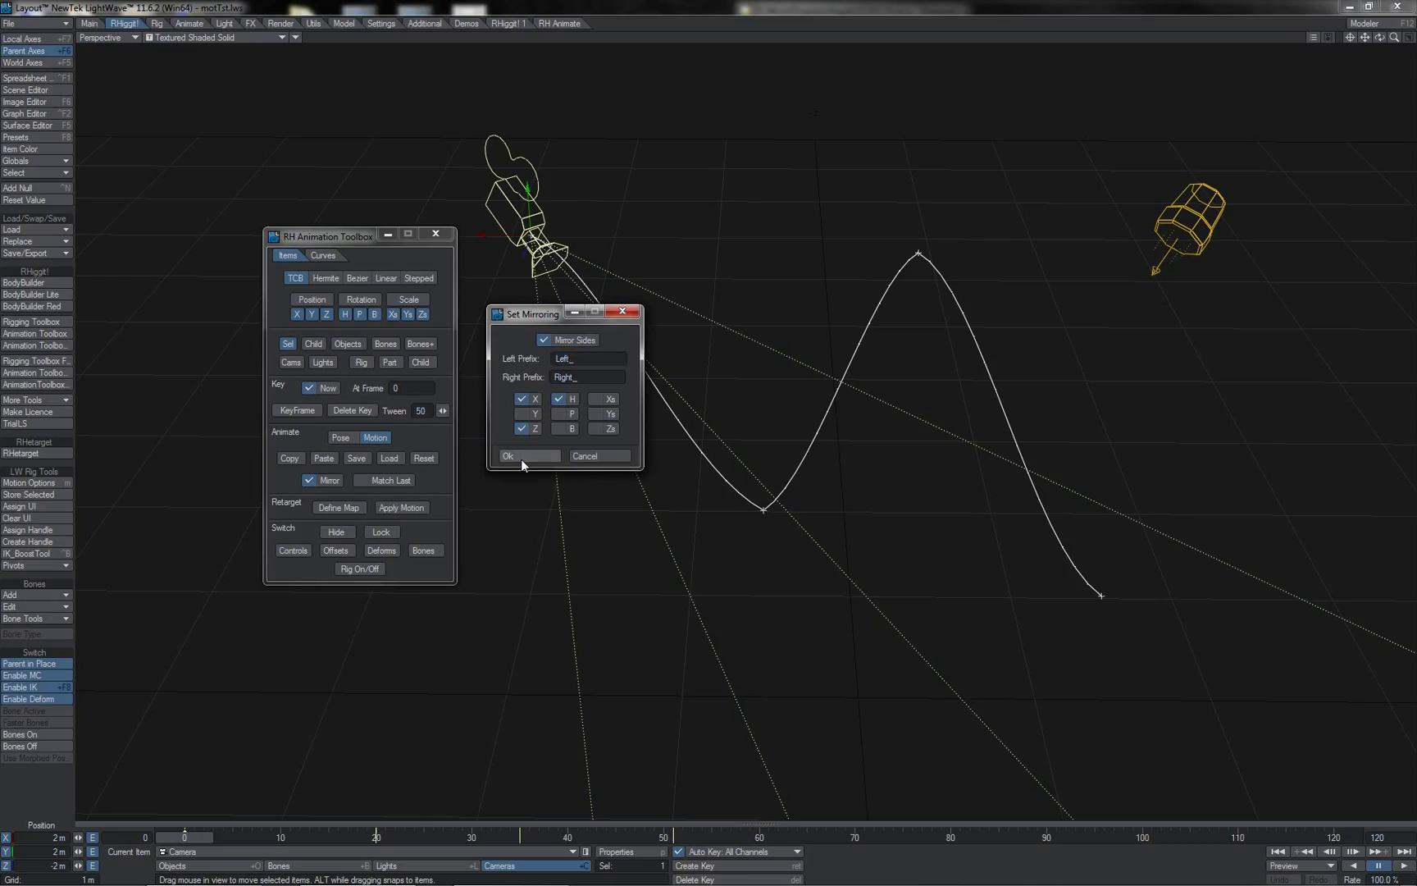
{"action": "left_click", "coordinate": [520, 457]}
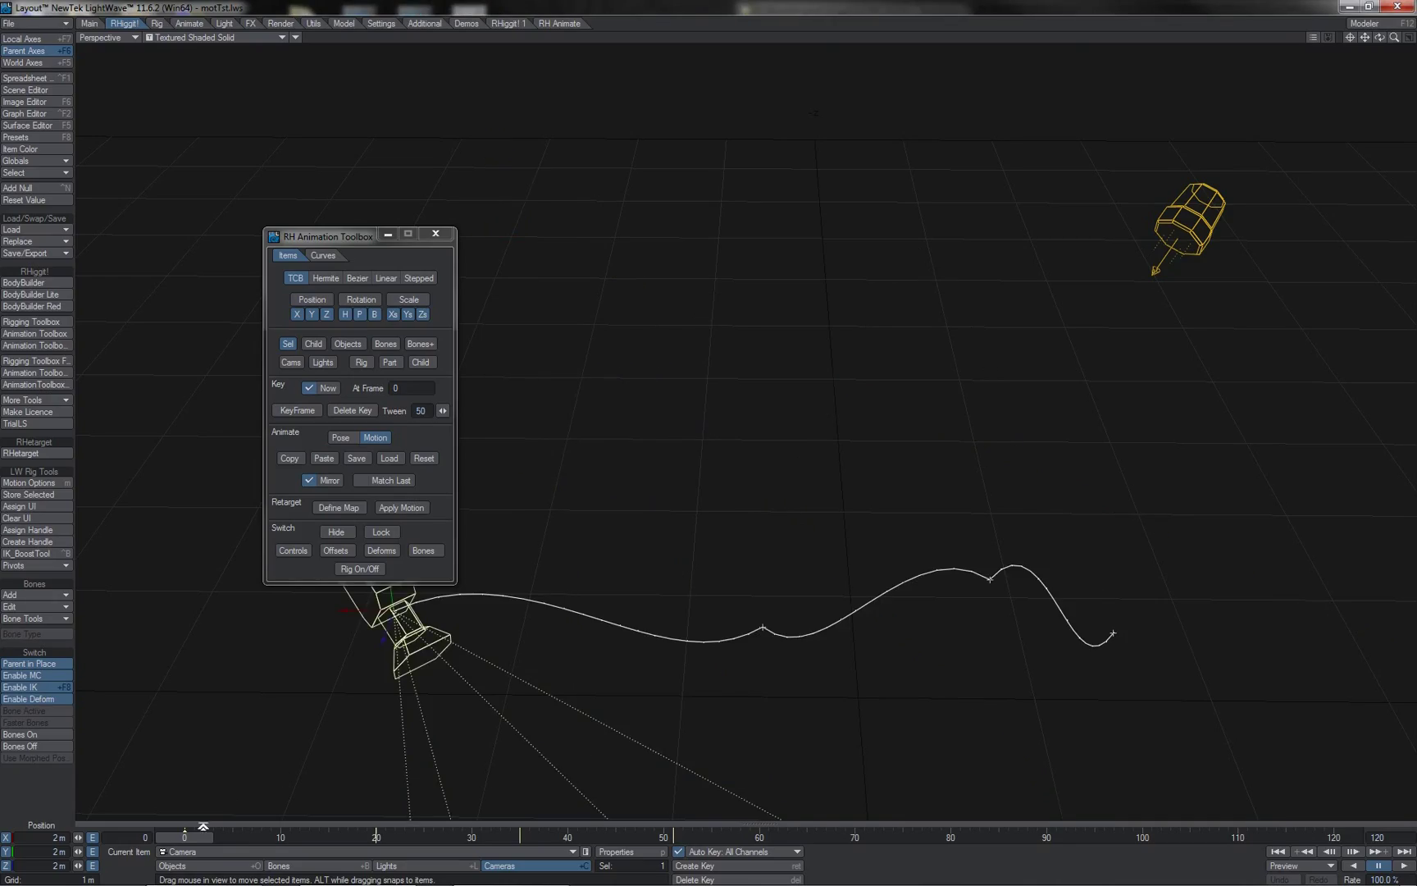
{"action": "left_click_drag", "start_coordinate": [199, 837], "coordinate": [609, 837]}
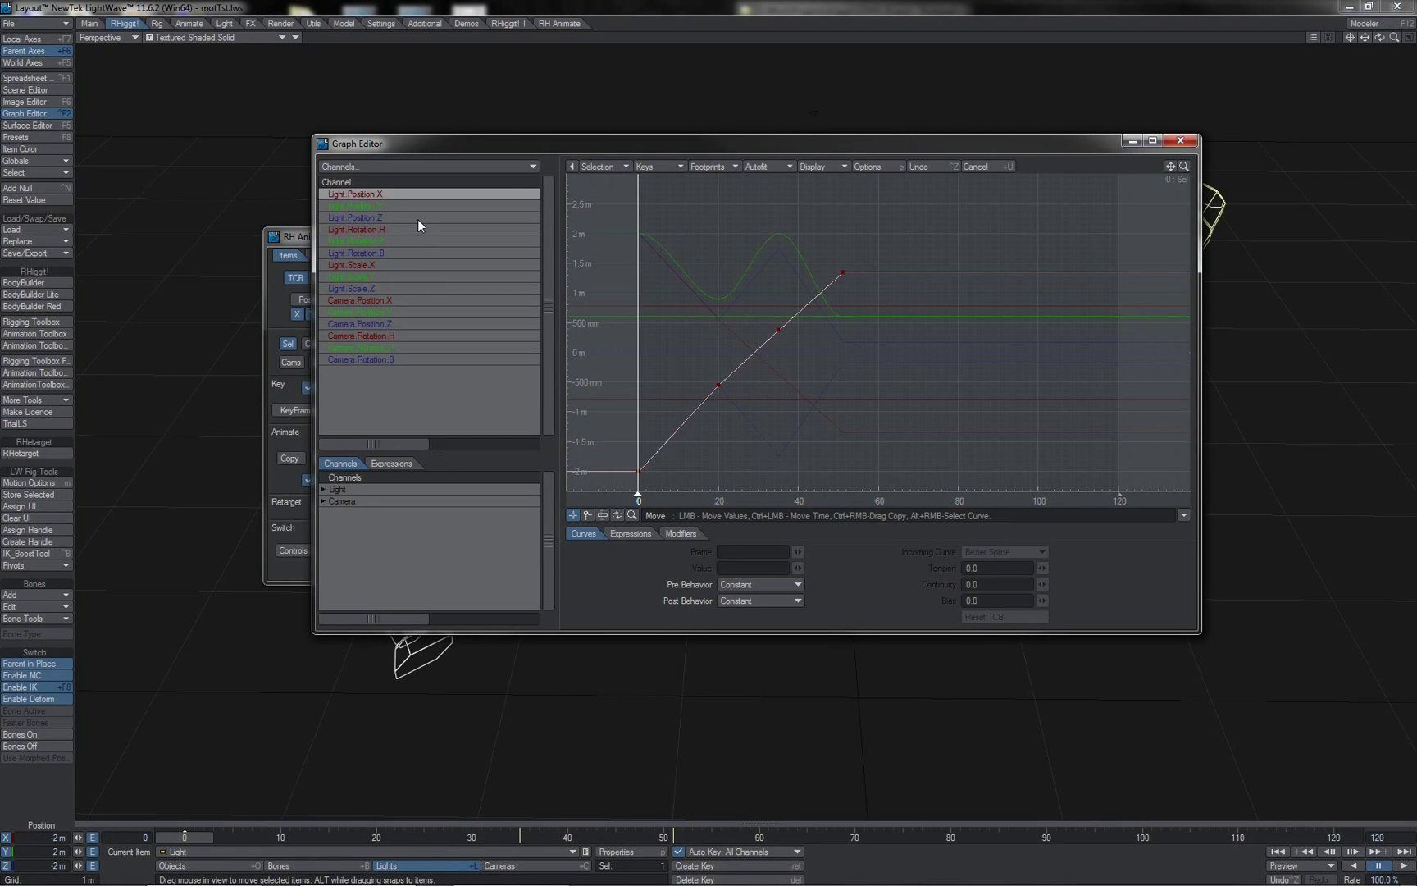
- Compare the Light Position.Z and Camera Position.Z curves together in the Graph Editor, fitted to the view
{"action": "left_click", "coordinate": [418, 218]}
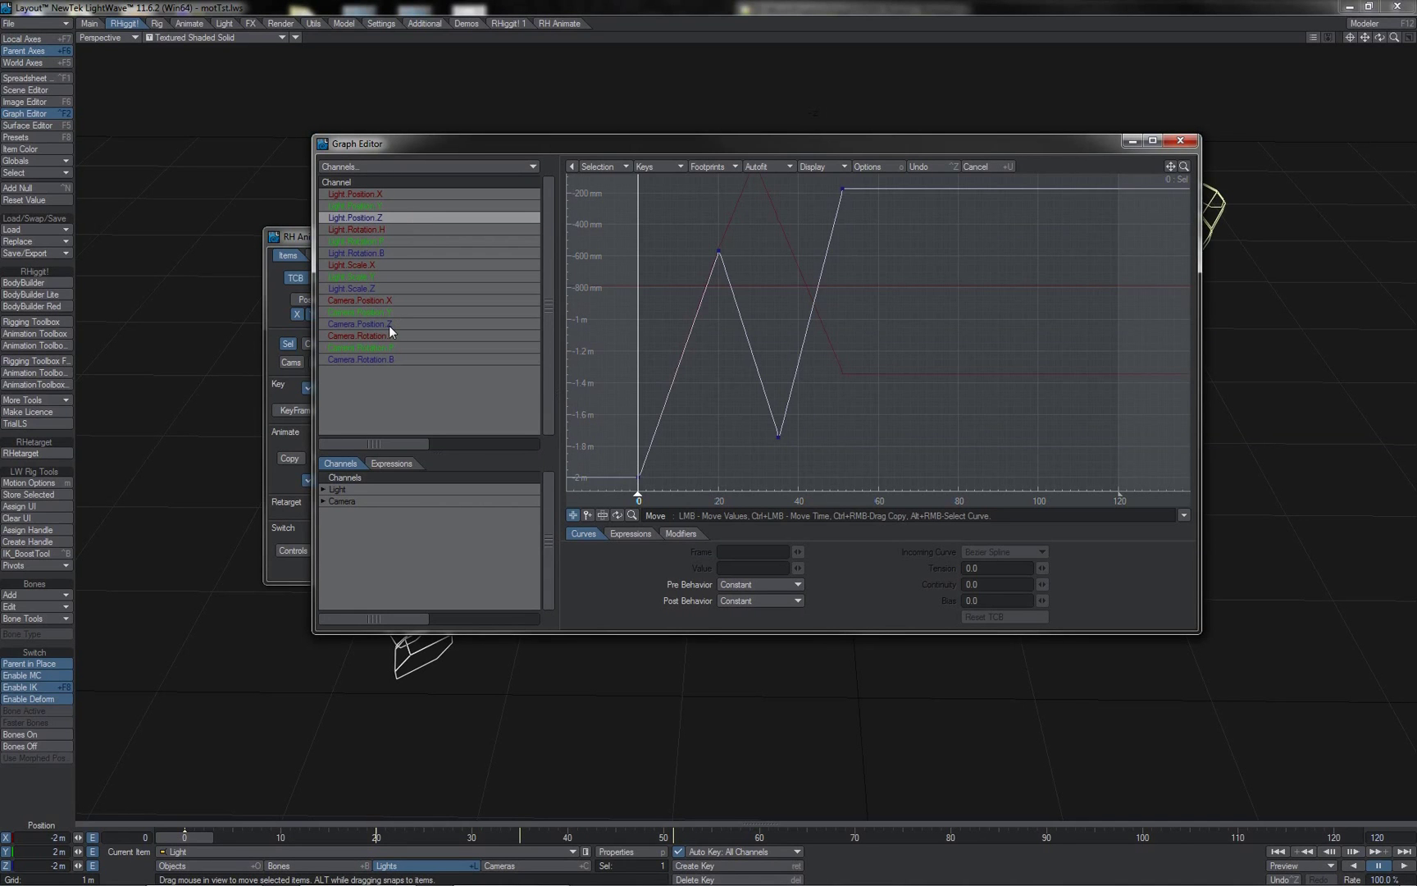
{"action": "left_click", "coordinate": [390, 325], "text": "ctrl"}
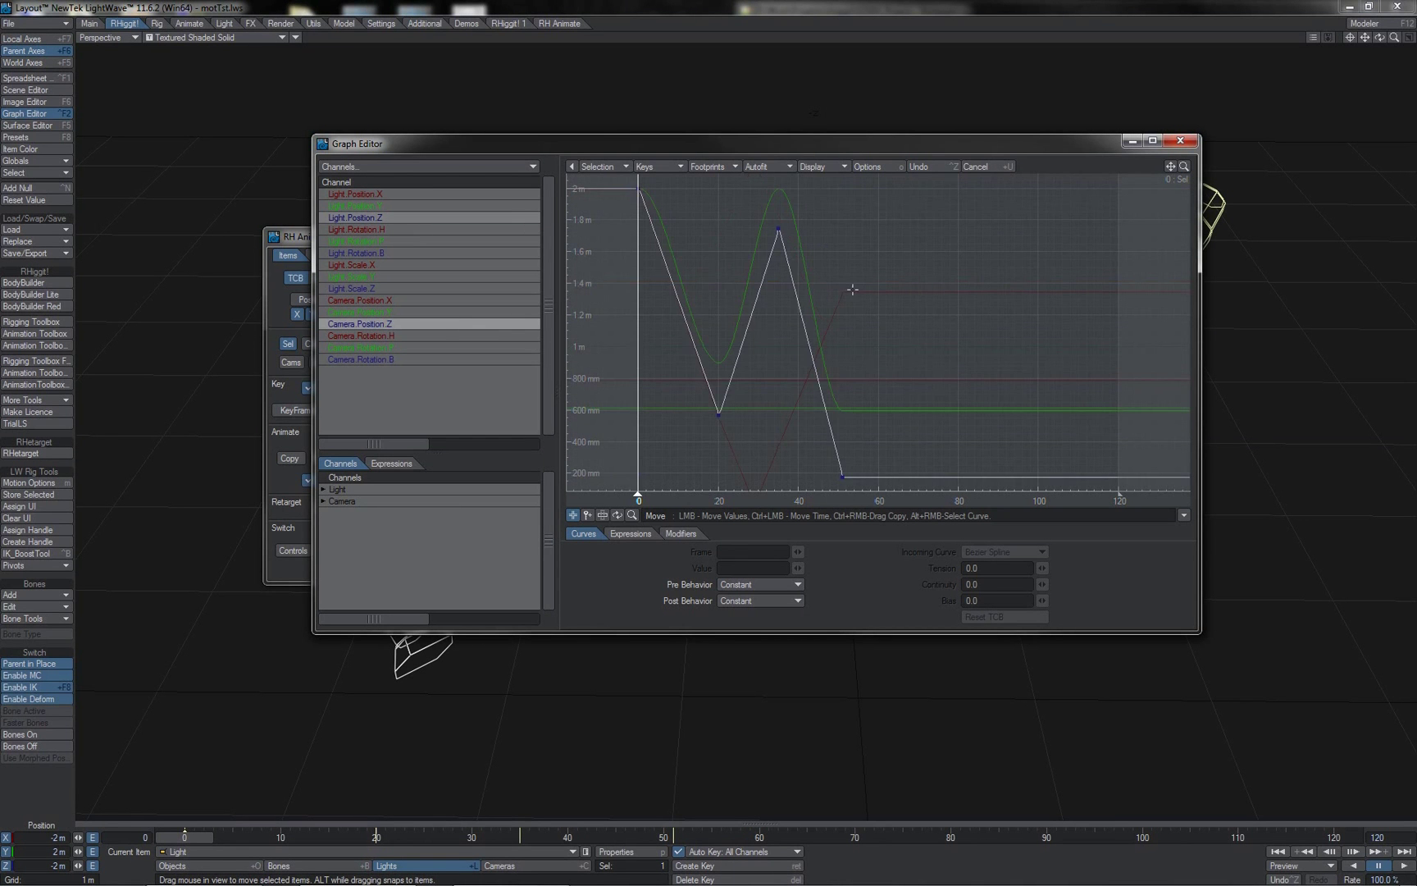
{"action": "key", "text": "a"}
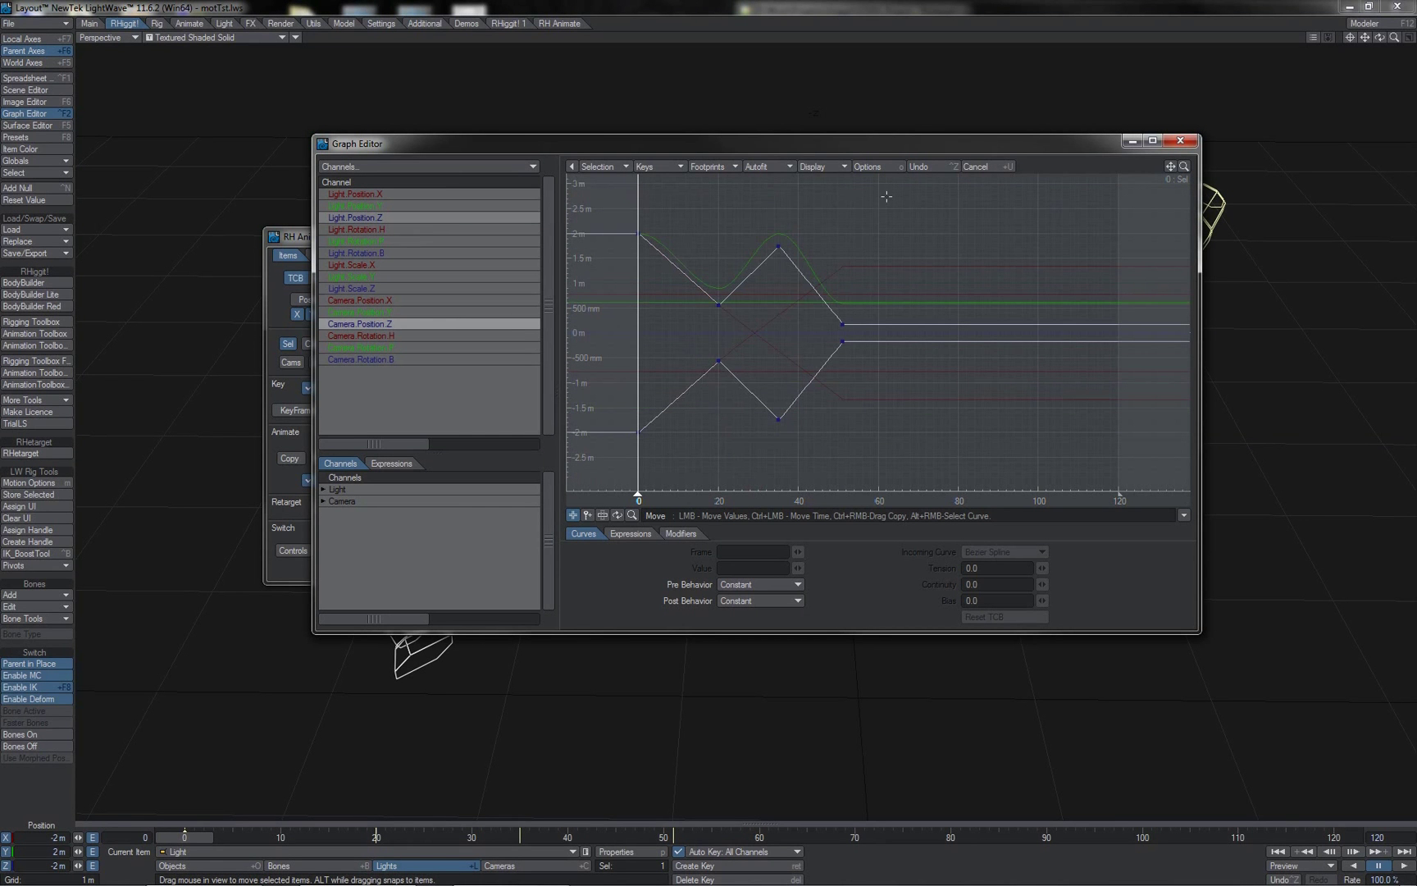
{"action": "right_click_drag", "start_coordinate": [878, 220], "coordinate": [625, 464]}
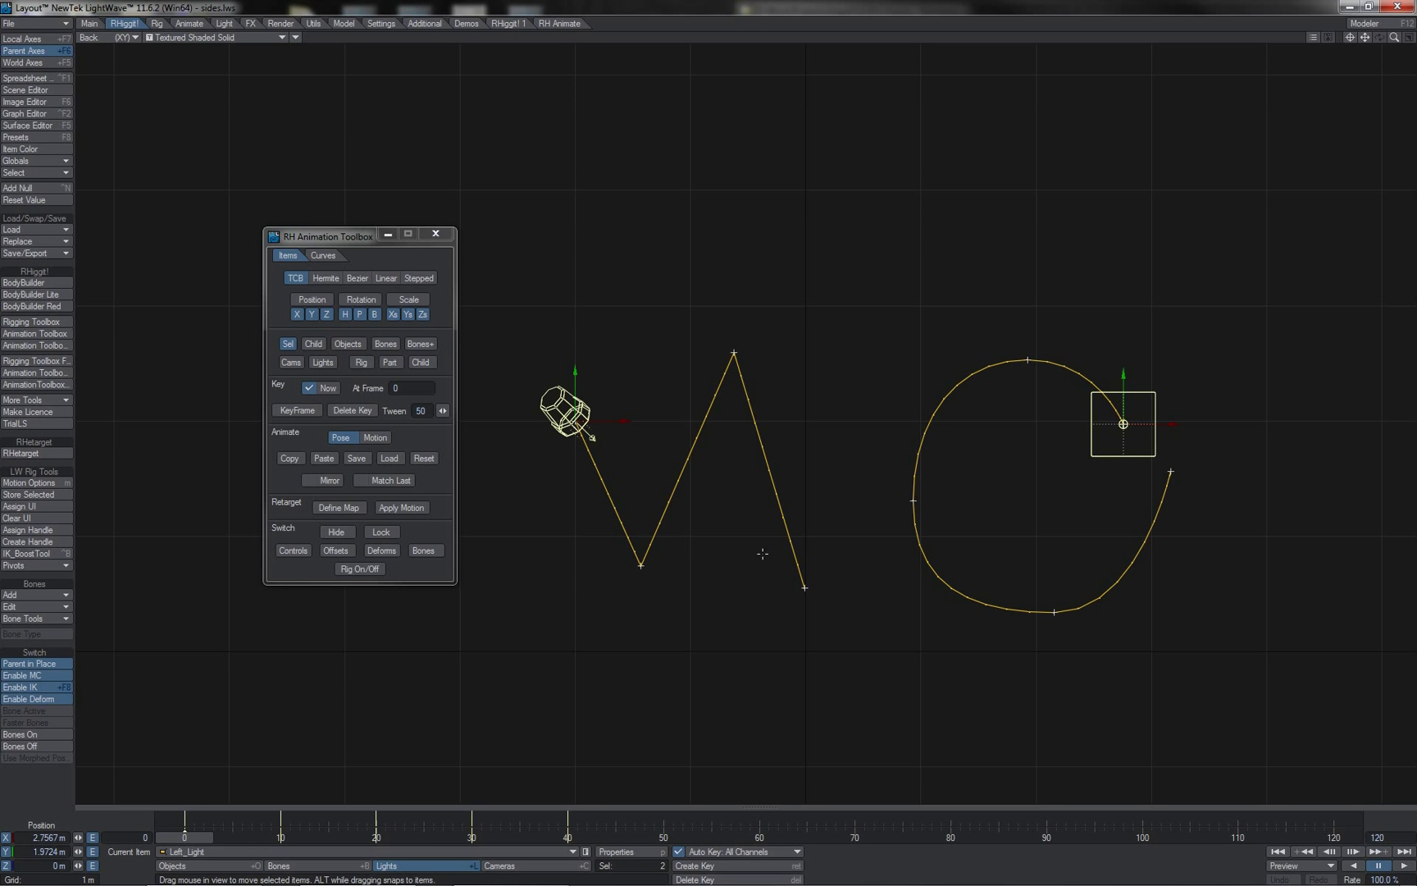
- Preview the paths of Right_Light and Left_Light, and copy the motion of both lights together from frame 0 to 120
{"action": "mouse_move", "coordinate": [197, 837]}
{"action": "left_mouse_down"}
{"action": "mouse_move", "coordinate": [566, 837]}
{"action": "mouse_move", "coordinate": [184, 838]}
{"action": "left_mouse_up"}
{"action": "left_click", "coordinate": [558, 403]}
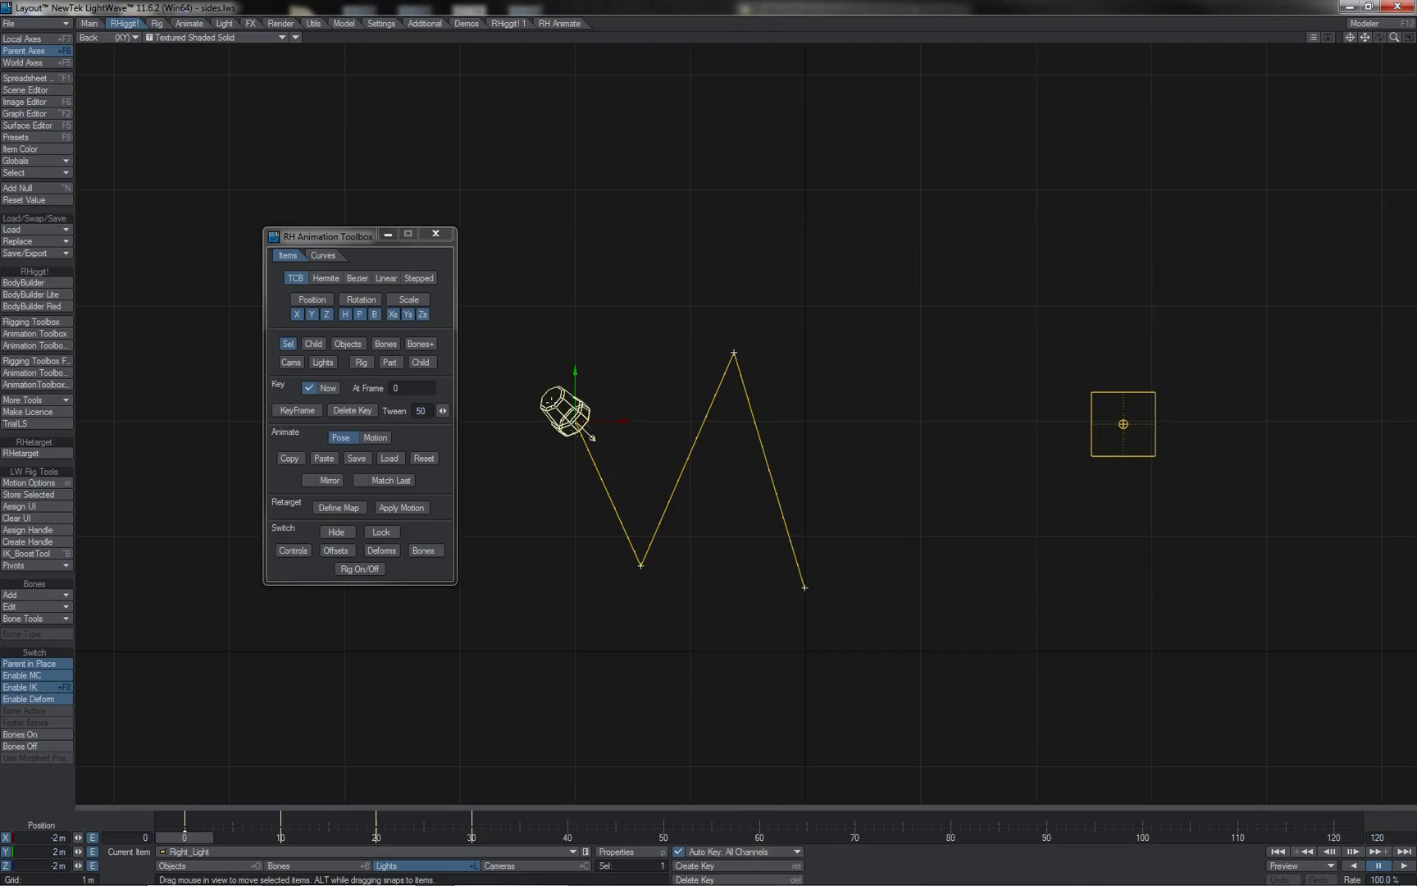
{"action": "left_click", "coordinate": [1077, 396]}
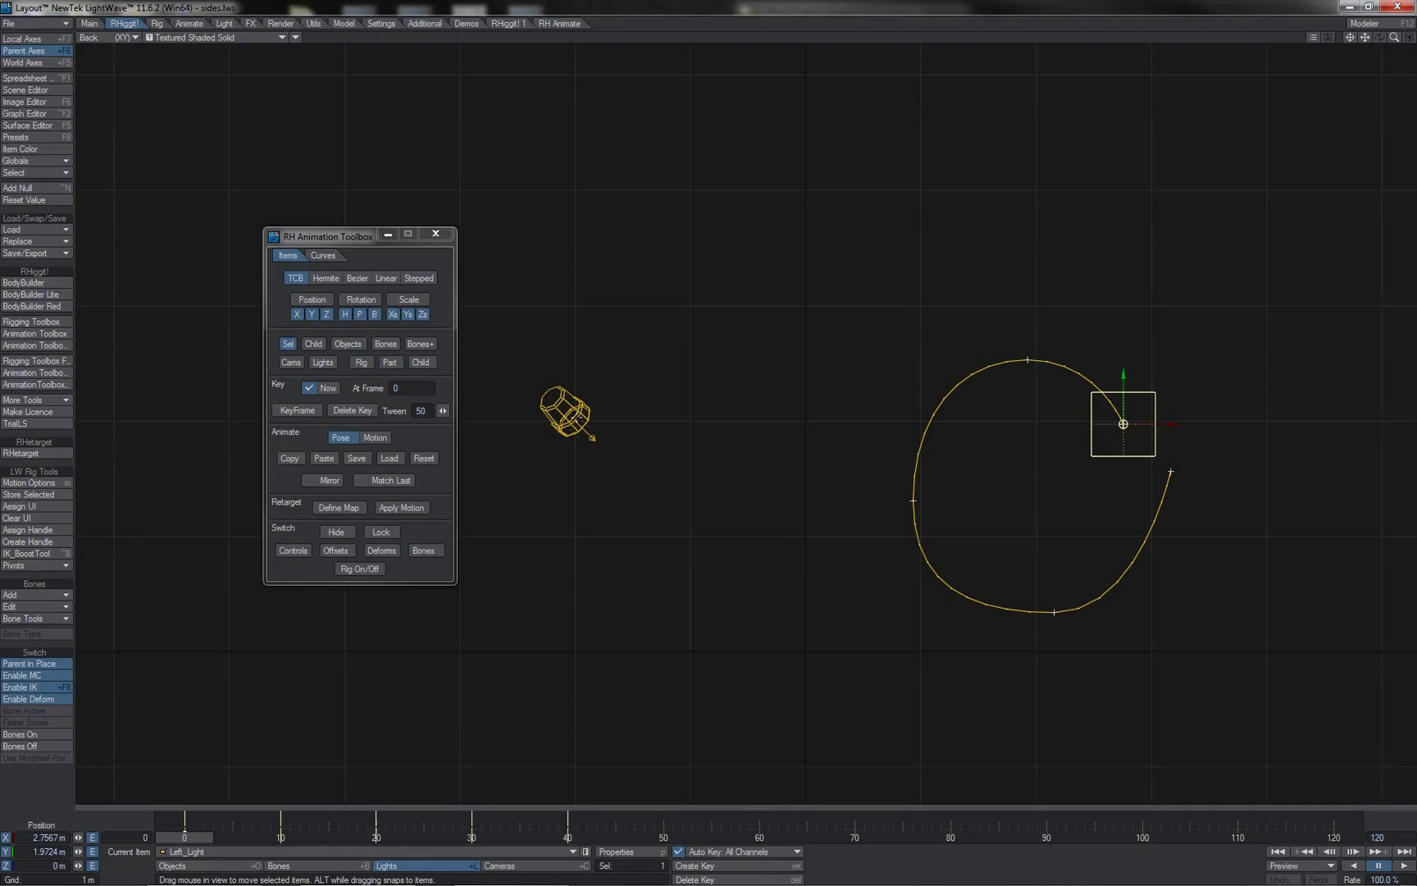
{"action": "left_click", "coordinate": [574, 414], "text": "shift"}
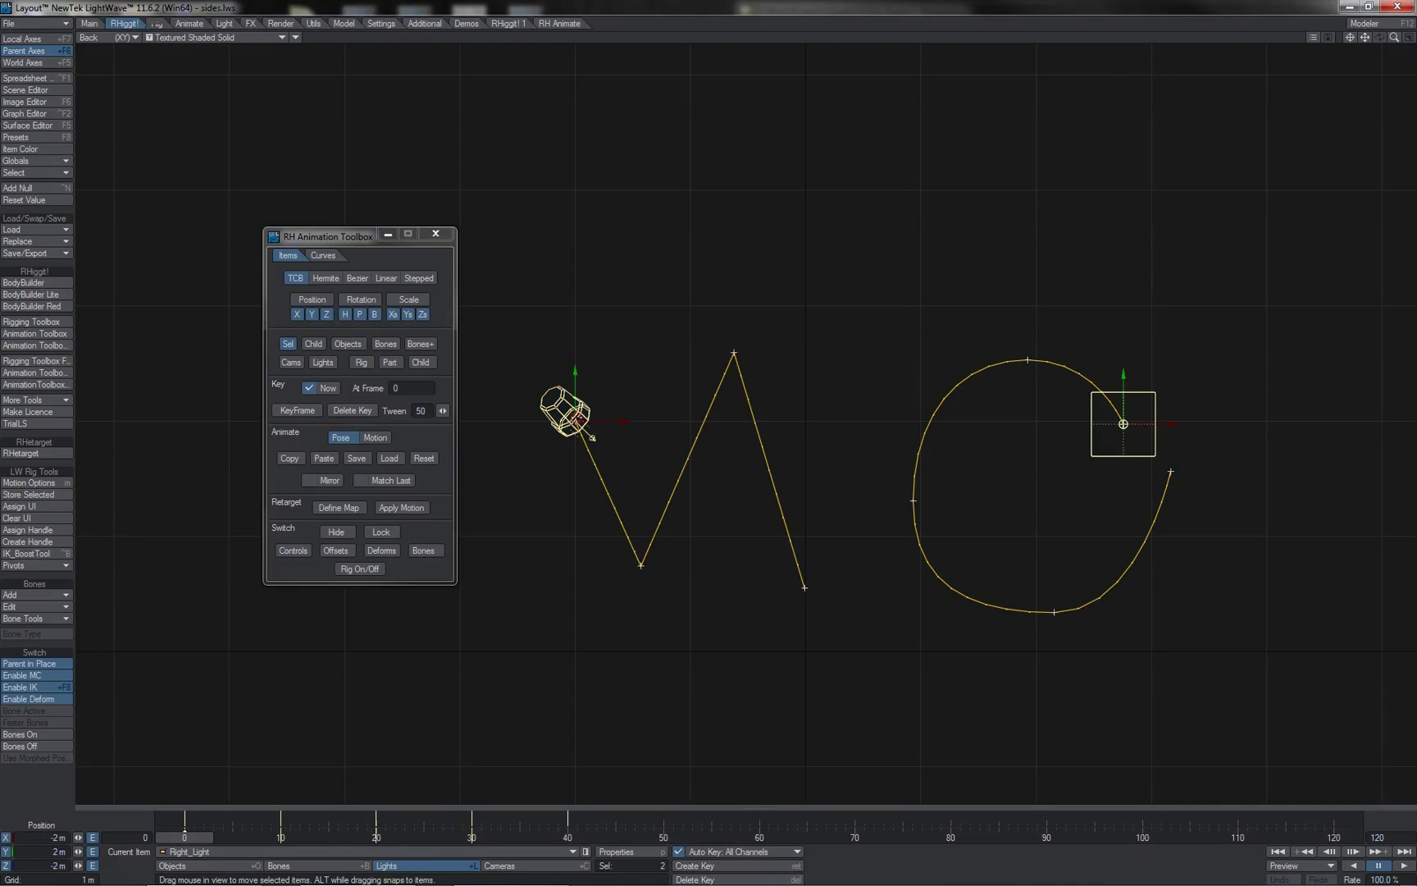
{"action": "left_click", "coordinate": [376, 436]}
{"action": "left_click", "coordinate": [287, 458]}
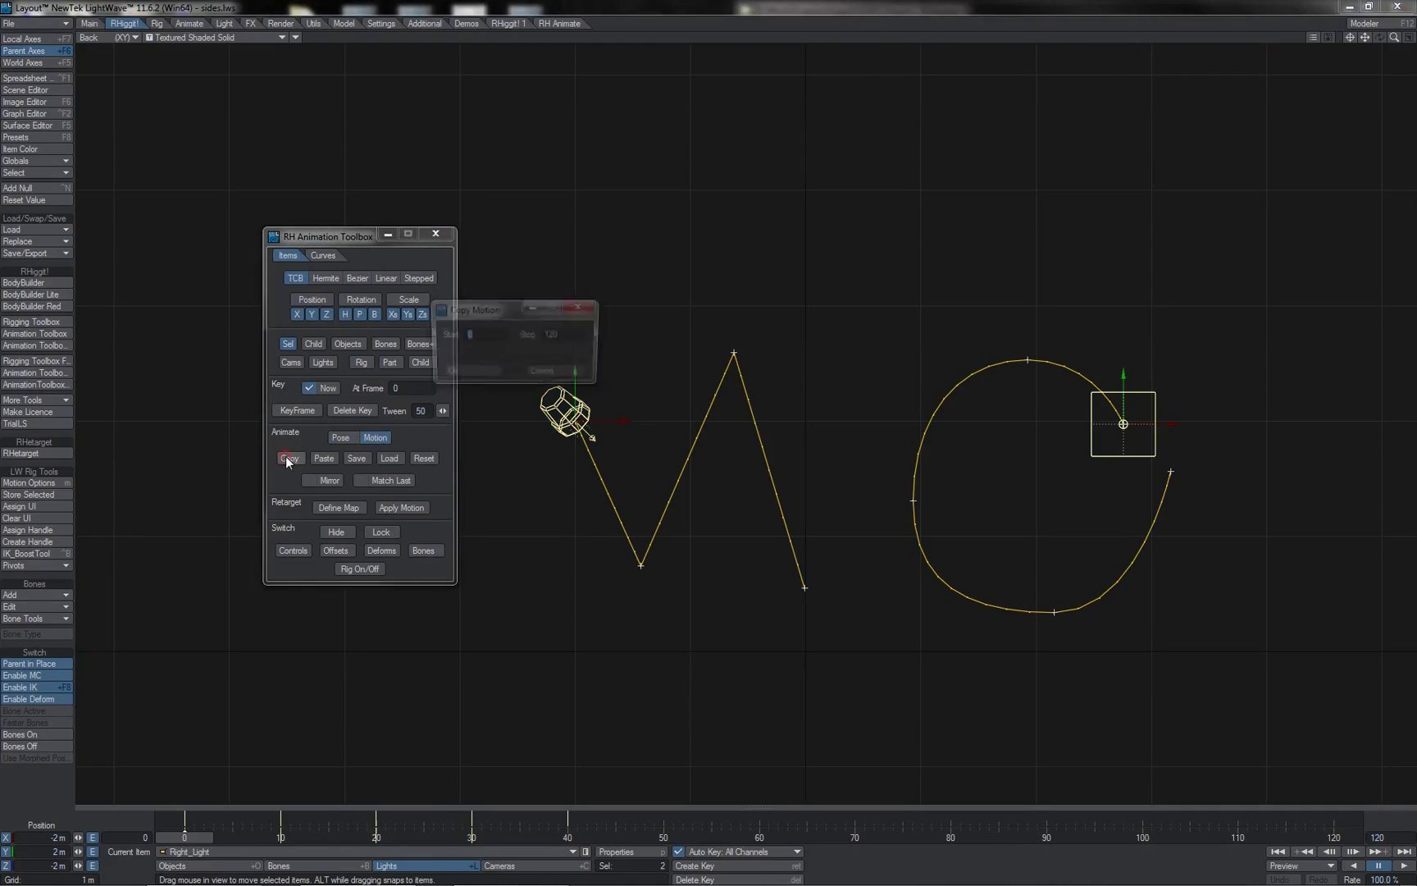
{"action": "left_click", "coordinate": [488, 372]}
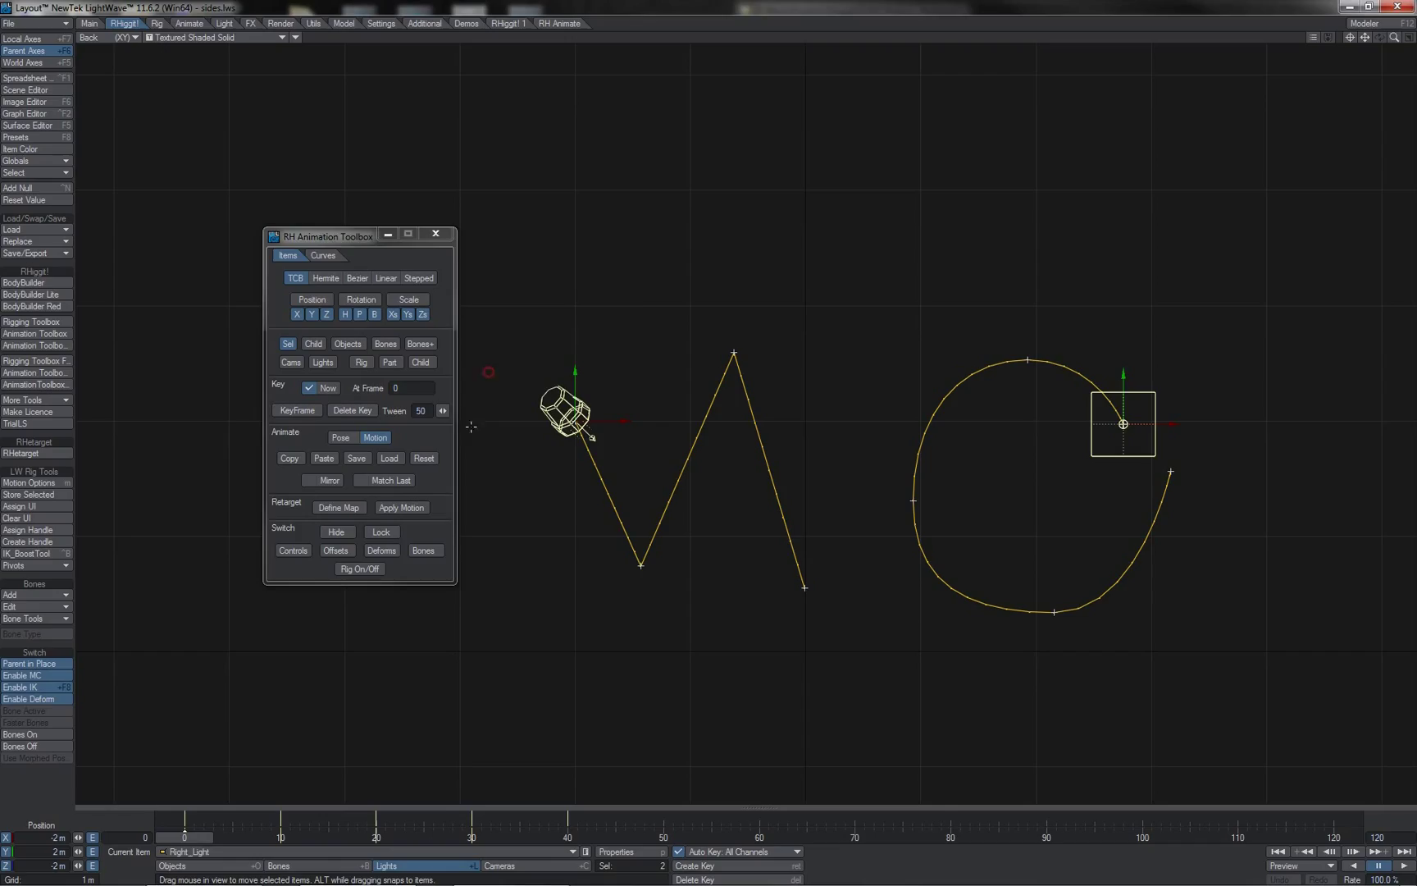
- Paste both lights' motion at frame 50 with Mirror Sides enabled for the Left_ and Right_ prefixes and no axis mirrored
{"action": "left_click", "coordinate": [310, 481]}
{"action": "left_click", "coordinate": [323, 459]}
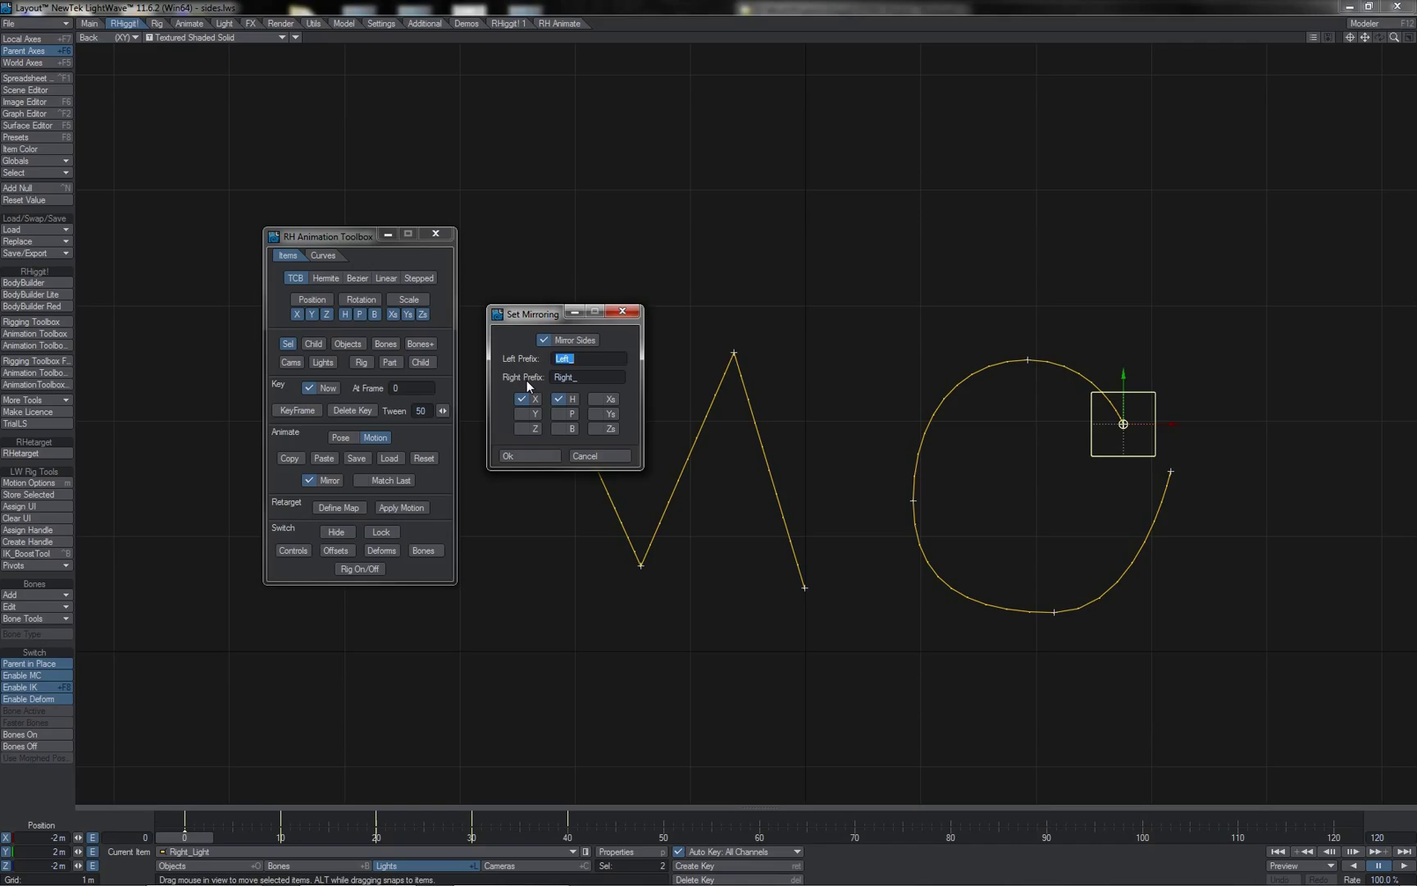
{"action": "type", "text": "sdfs"}
{"action": "left_click", "coordinate": [563, 403]}
{"action": "left_click", "coordinate": [528, 399]}
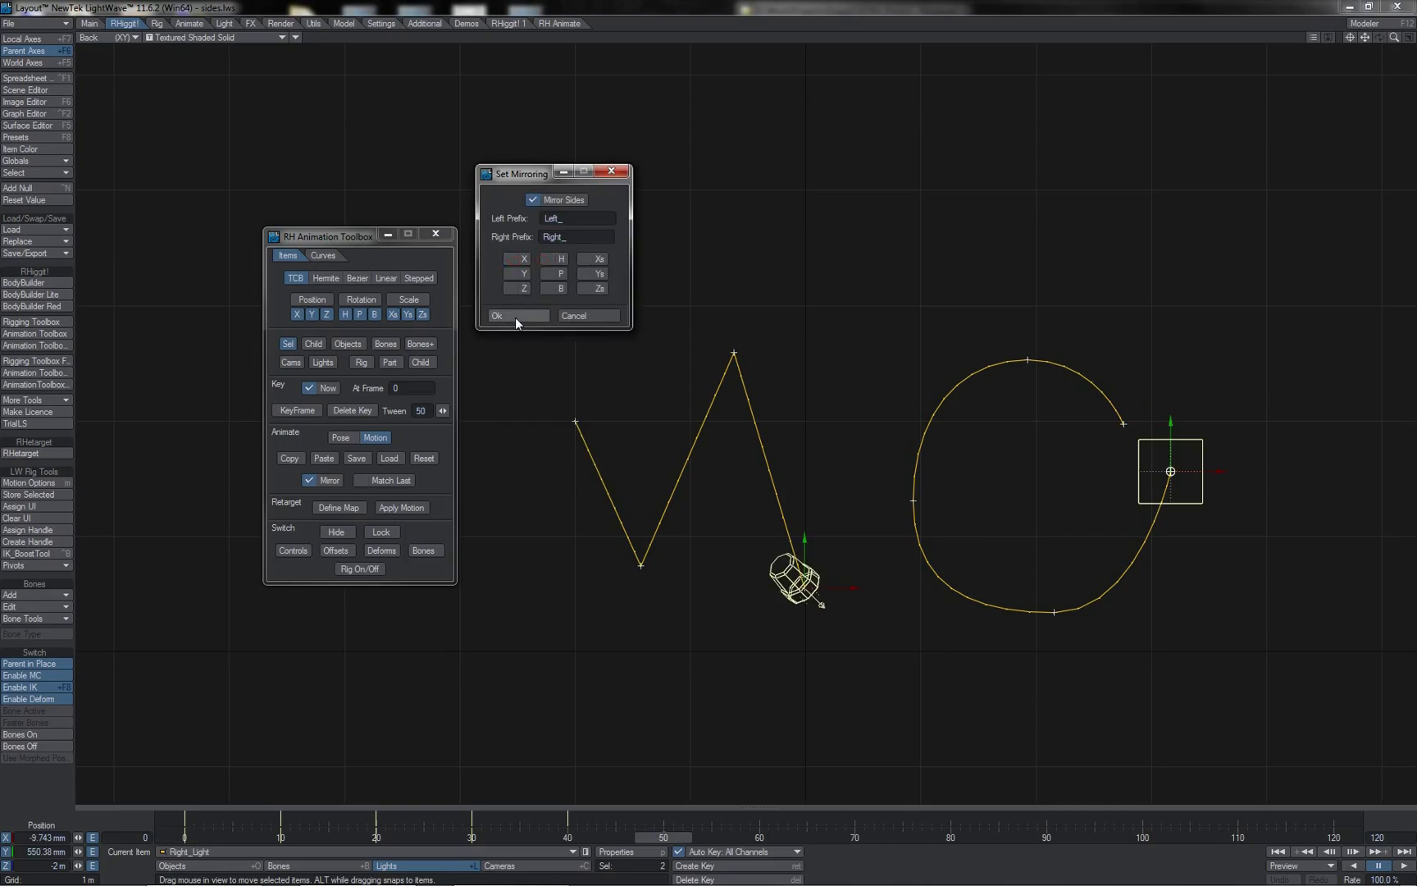
{"action": "left_click", "coordinate": [515, 318]}
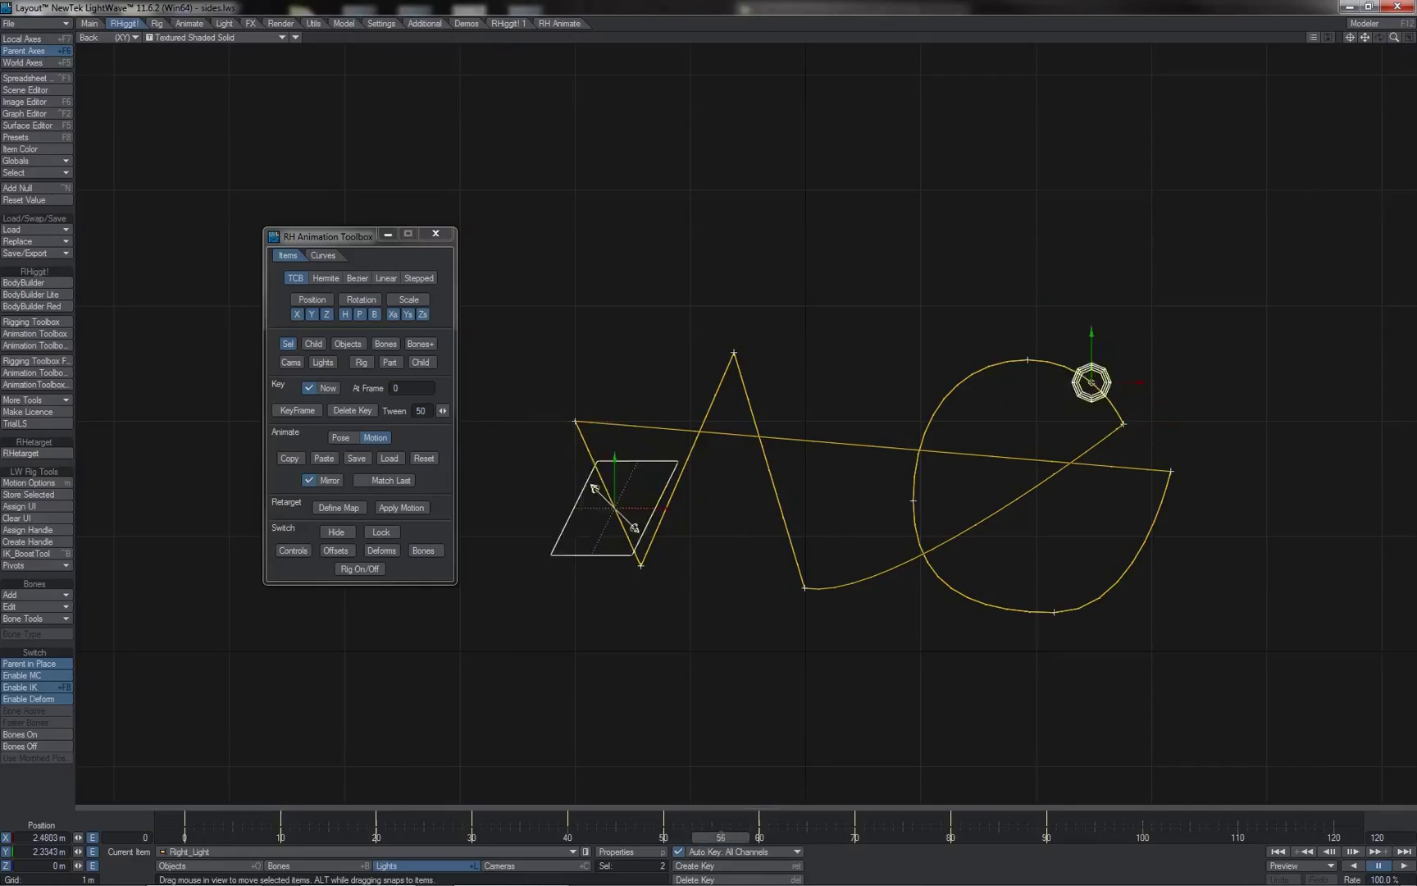
- Extend the timeline to frame 200 and paste both lights' motion again at frame 100 with Mirror Sides enabled
{"action": "left_click", "coordinate": [401, 506]}
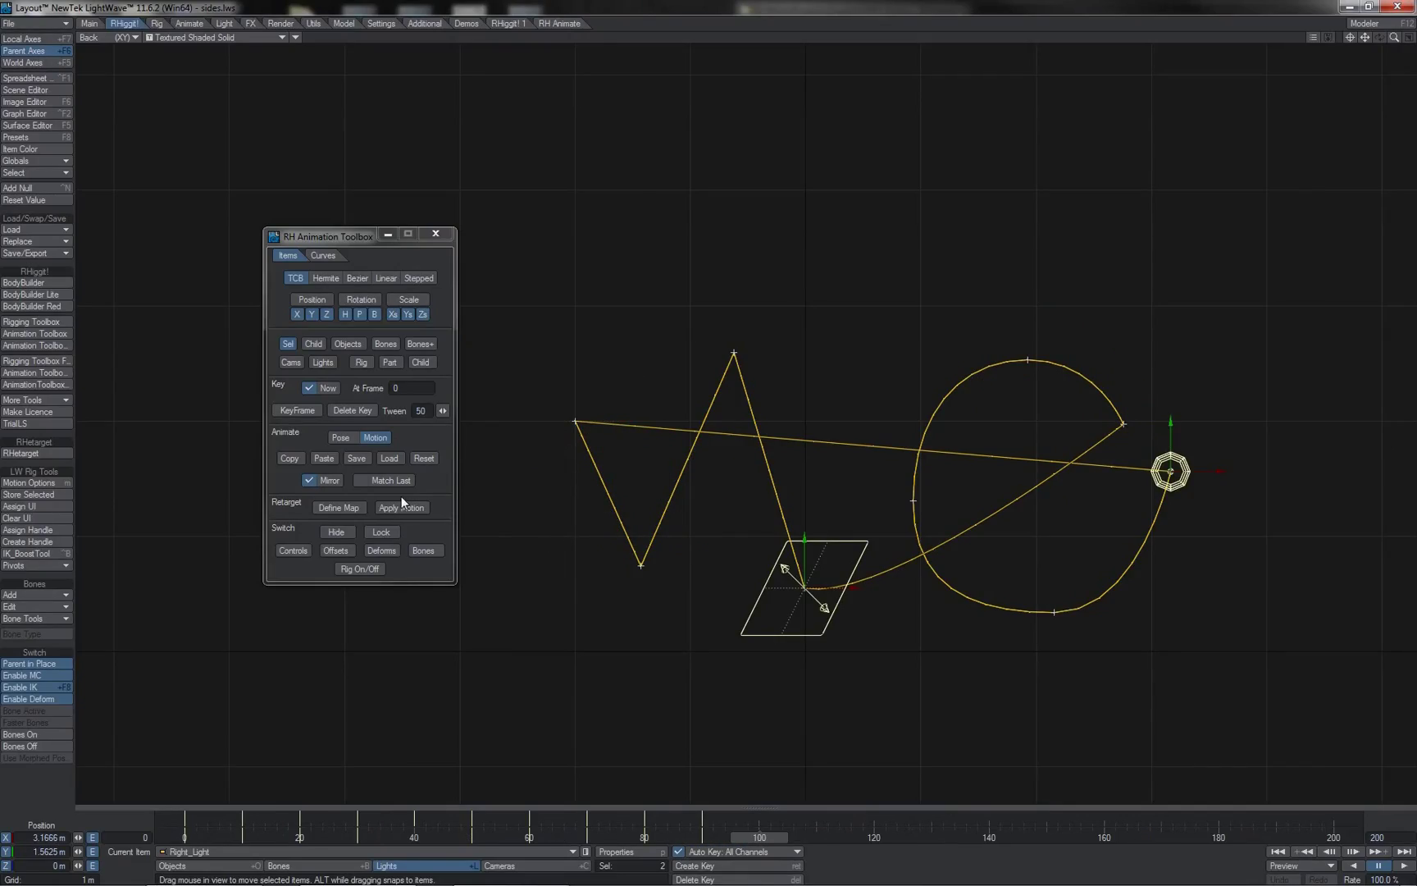
{"action": "left_click", "coordinate": [333, 459]}
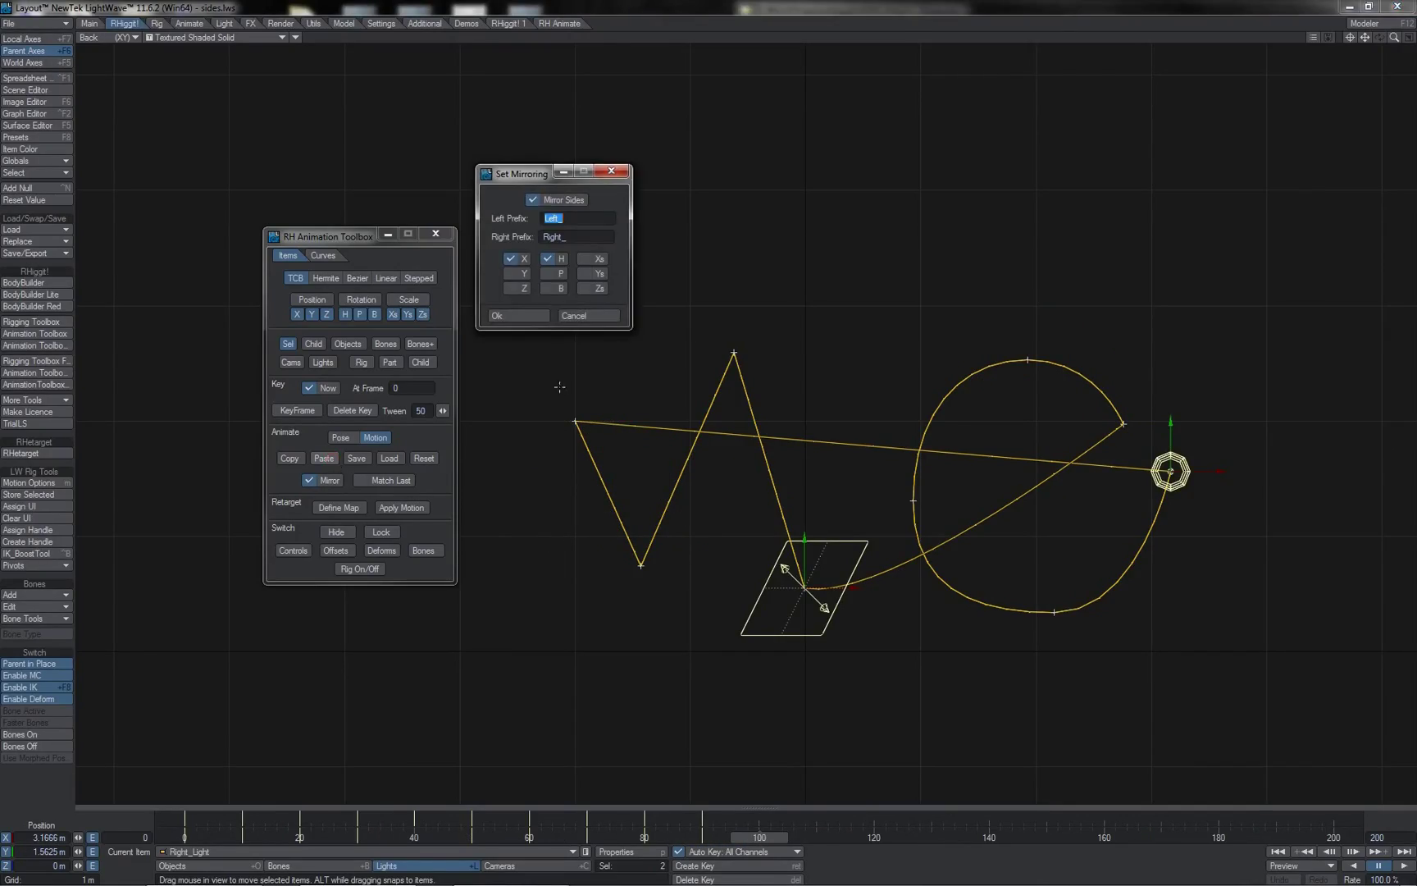
{"action": "left_click", "coordinate": [520, 261]}
{"action": "left_click", "coordinate": [520, 315]}
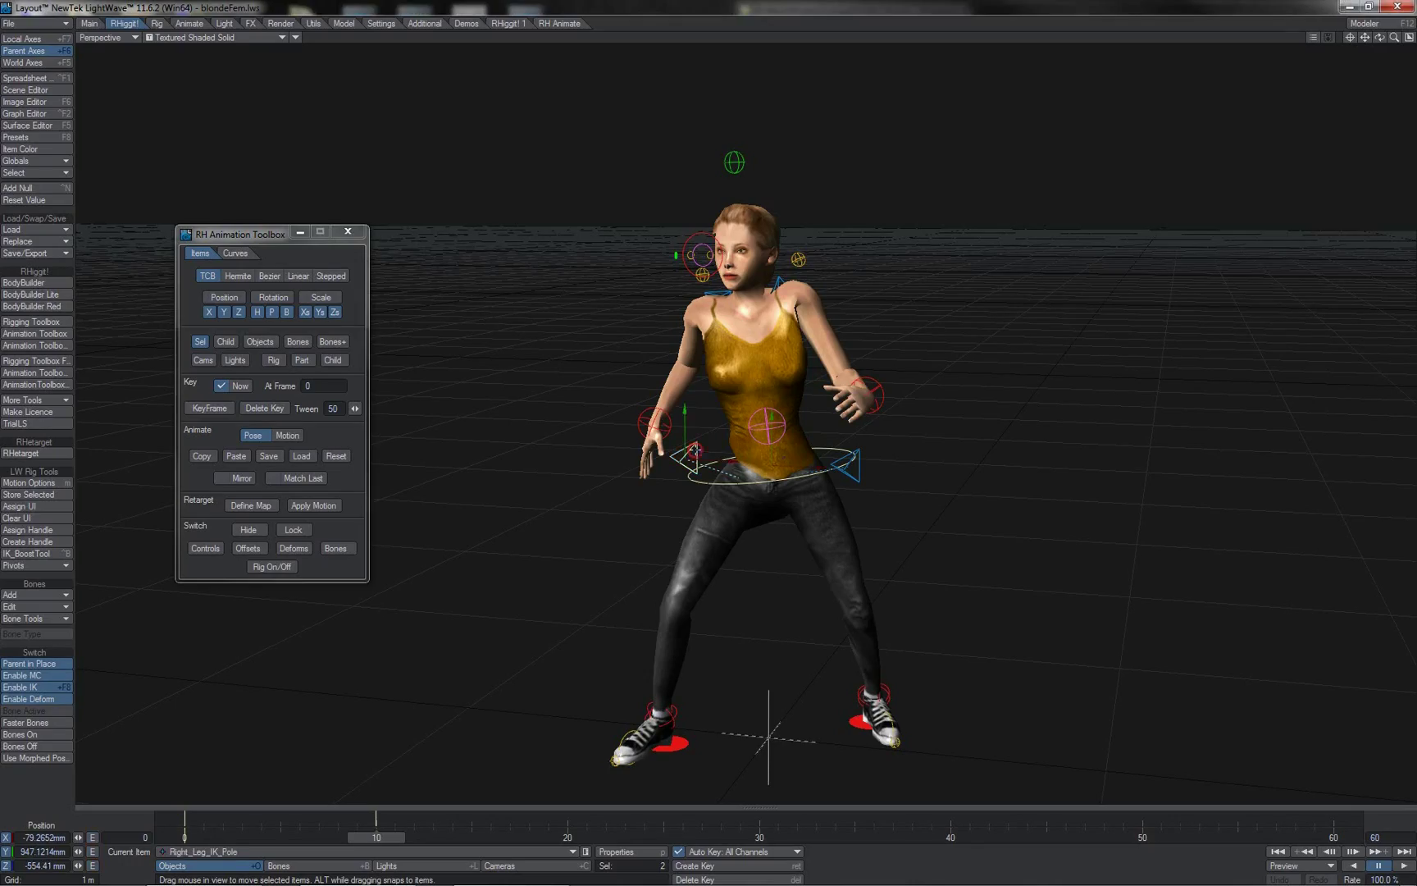
- Add both leg poles, leg IK controls, arm IK goals, Spine and Head to the selection, and copy their pose at frame 10
{"action": "left_click", "coordinate": [687, 456], "text": "shift"}
{"action": "left_click", "coordinate": [861, 457], "text": "shift"}
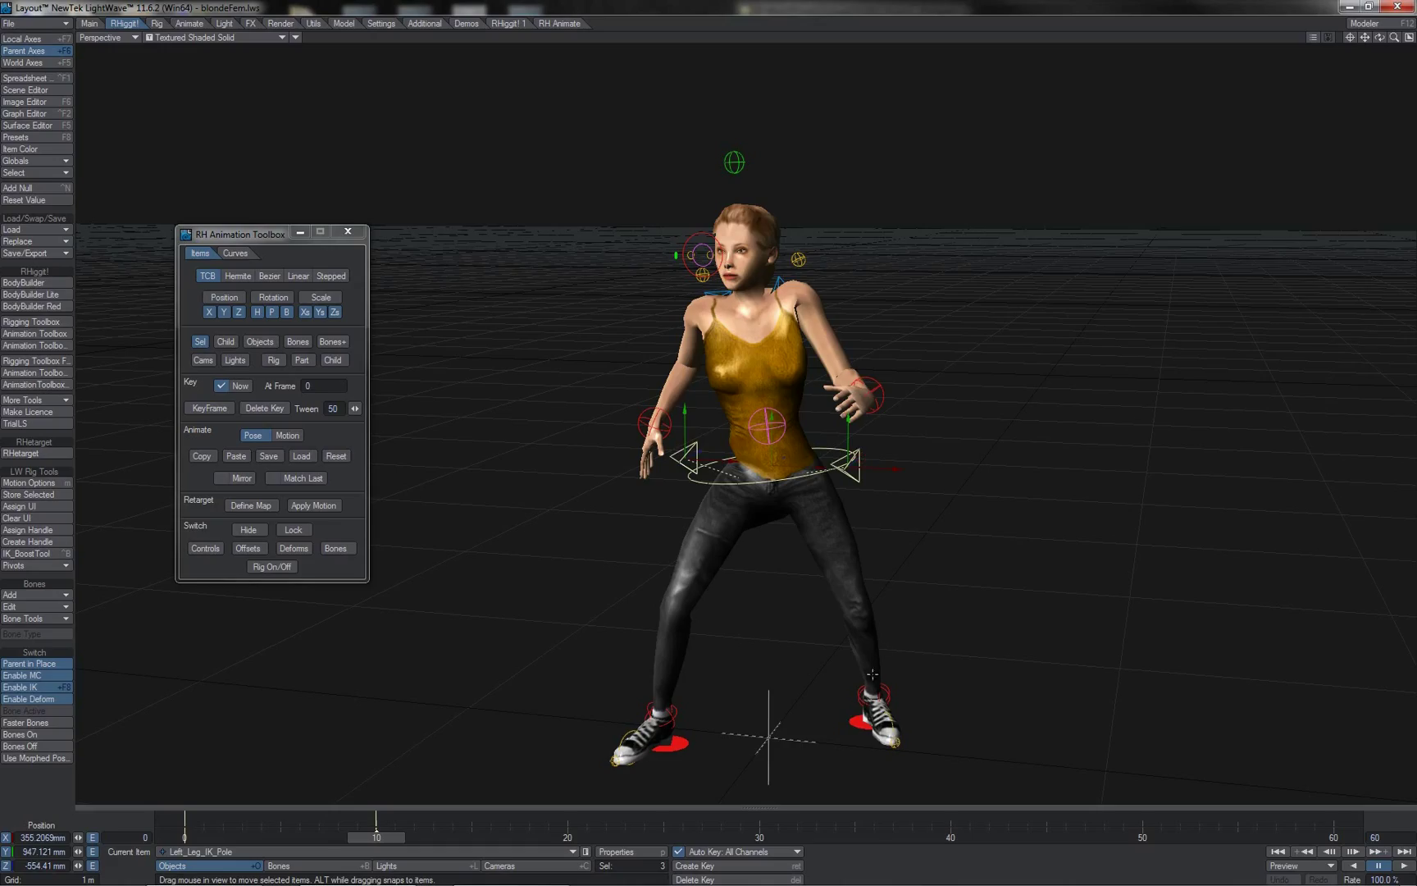
{"action": "left_click", "coordinate": [857, 720], "text": "shift"}
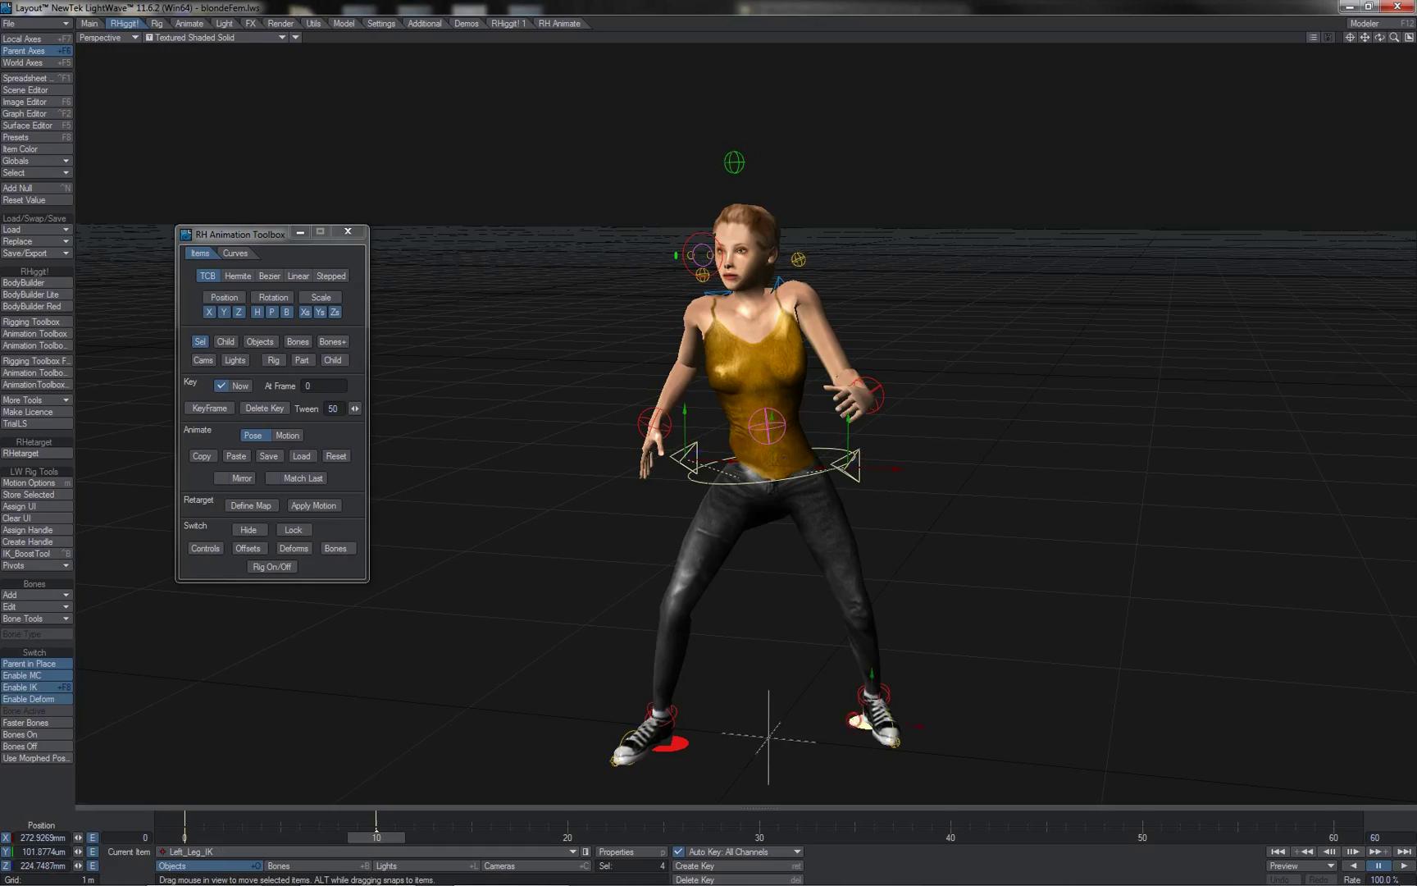
{"action": "left_click", "coordinate": [693, 745], "text": "shift"}
{"action": "left_click", "coordinate": [667, 433], "text": "shift"}
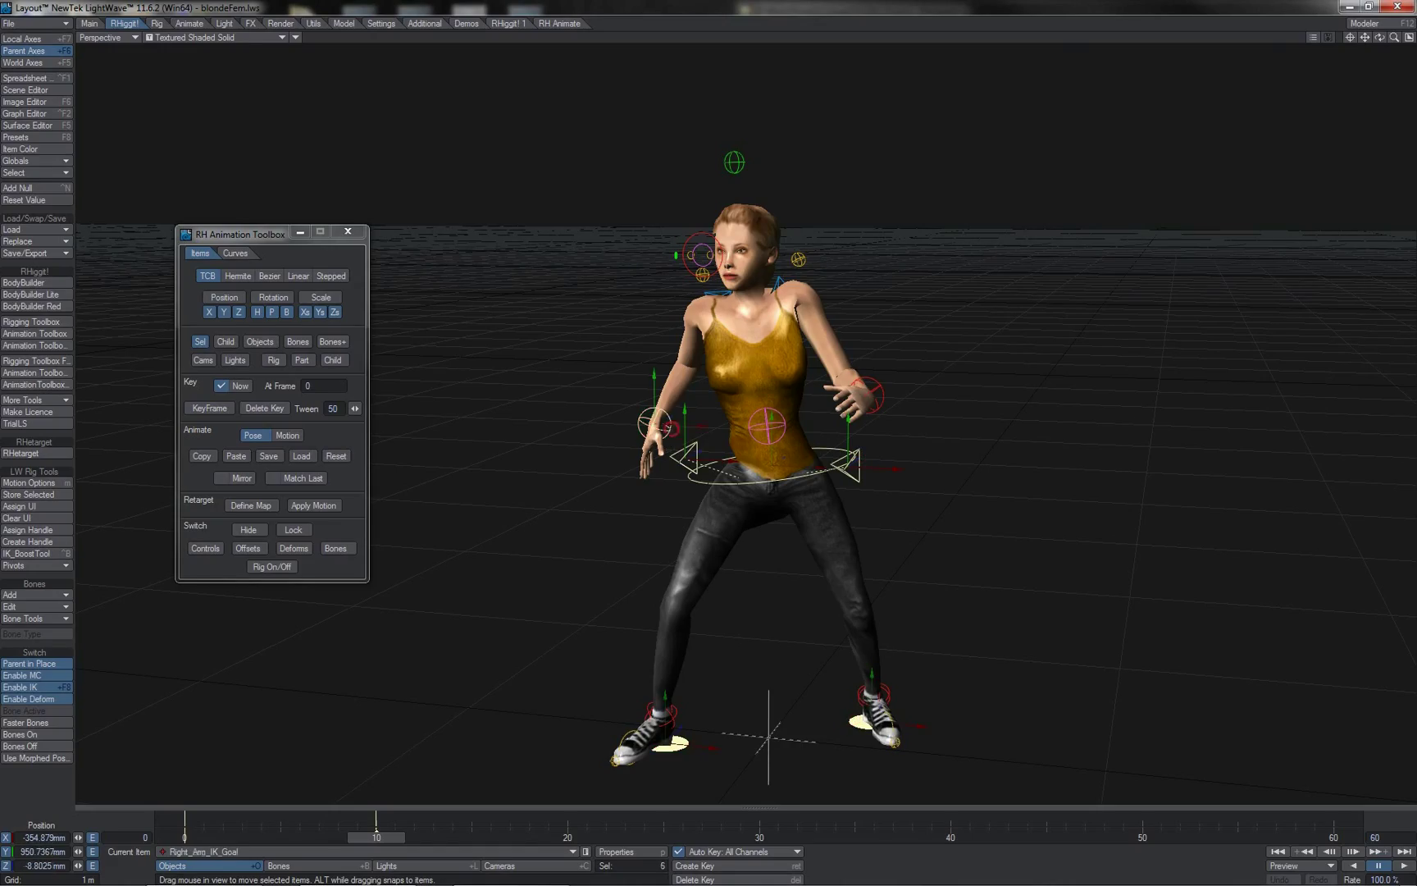
{"action": "left_click", "coordinate": [884, 388], "text": "shift"}
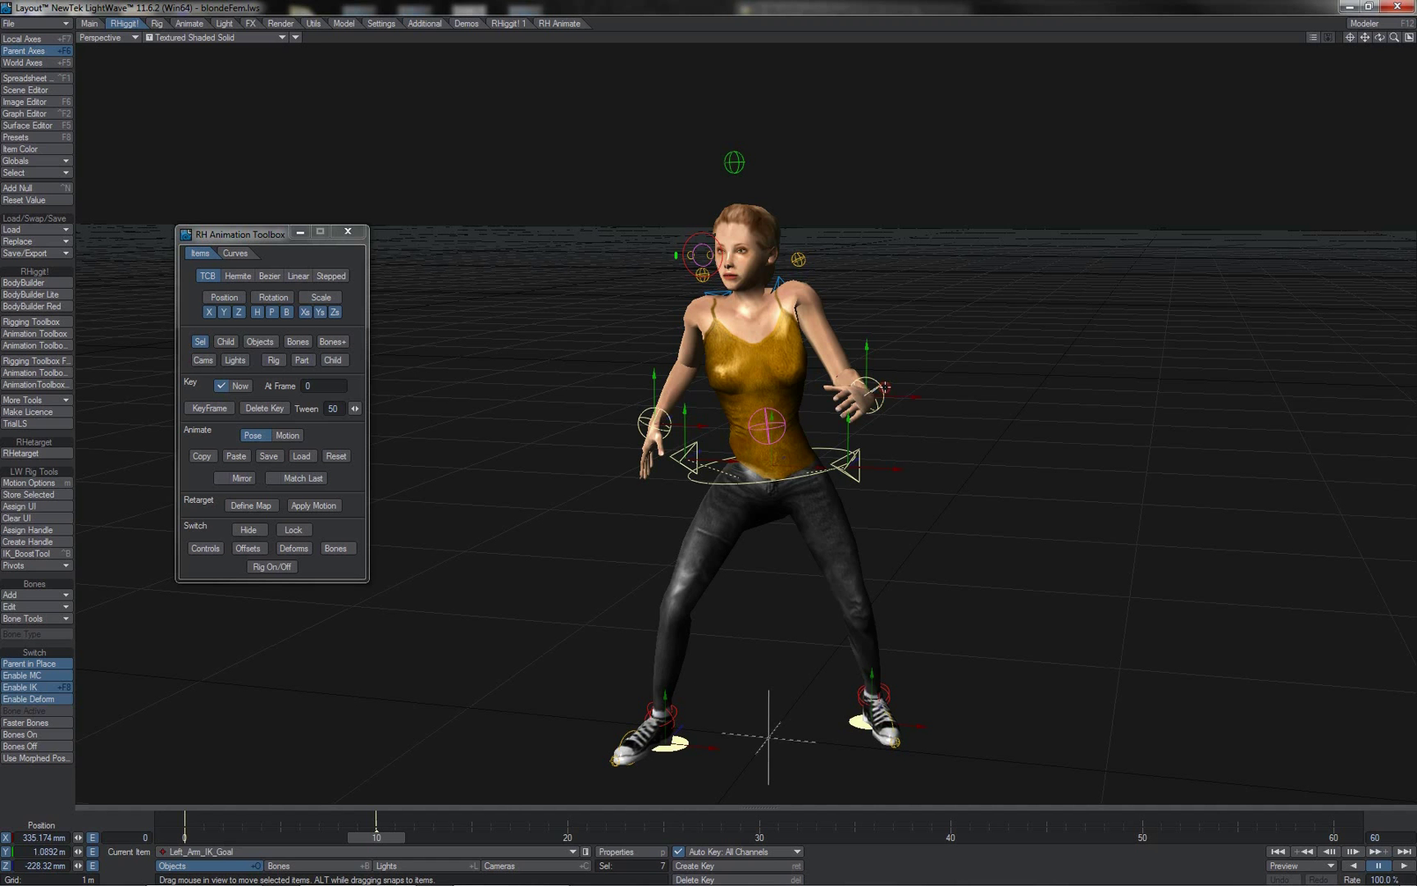
{"action": "left_click", "coordinate": [786, 425], "text": "shift"}
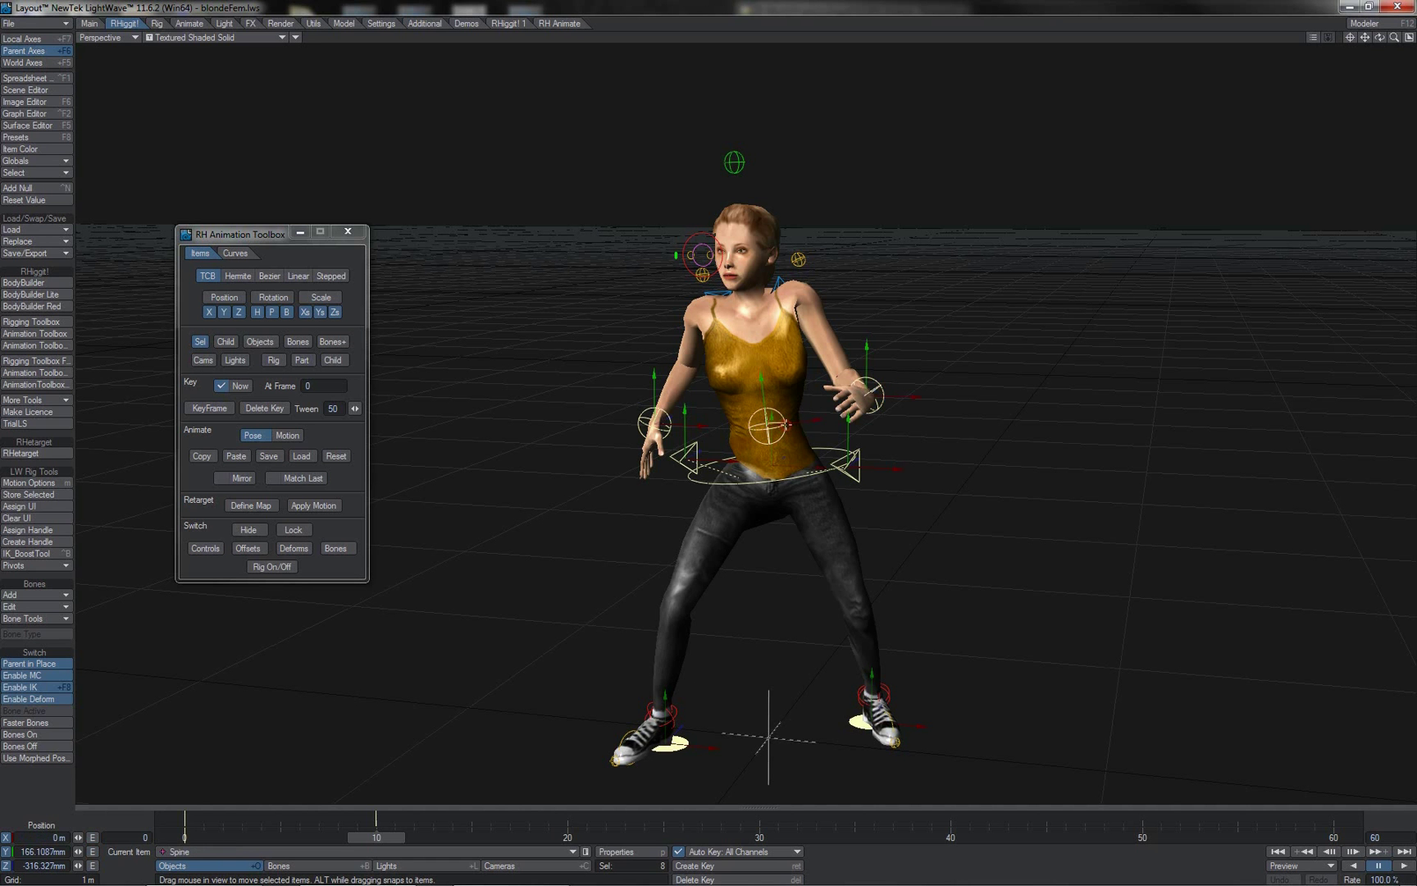
{"action": "left_click", "coordinate": [743, 164], "text": "shift"}
{"action": "left_click", "coordinate": [202, 455]}
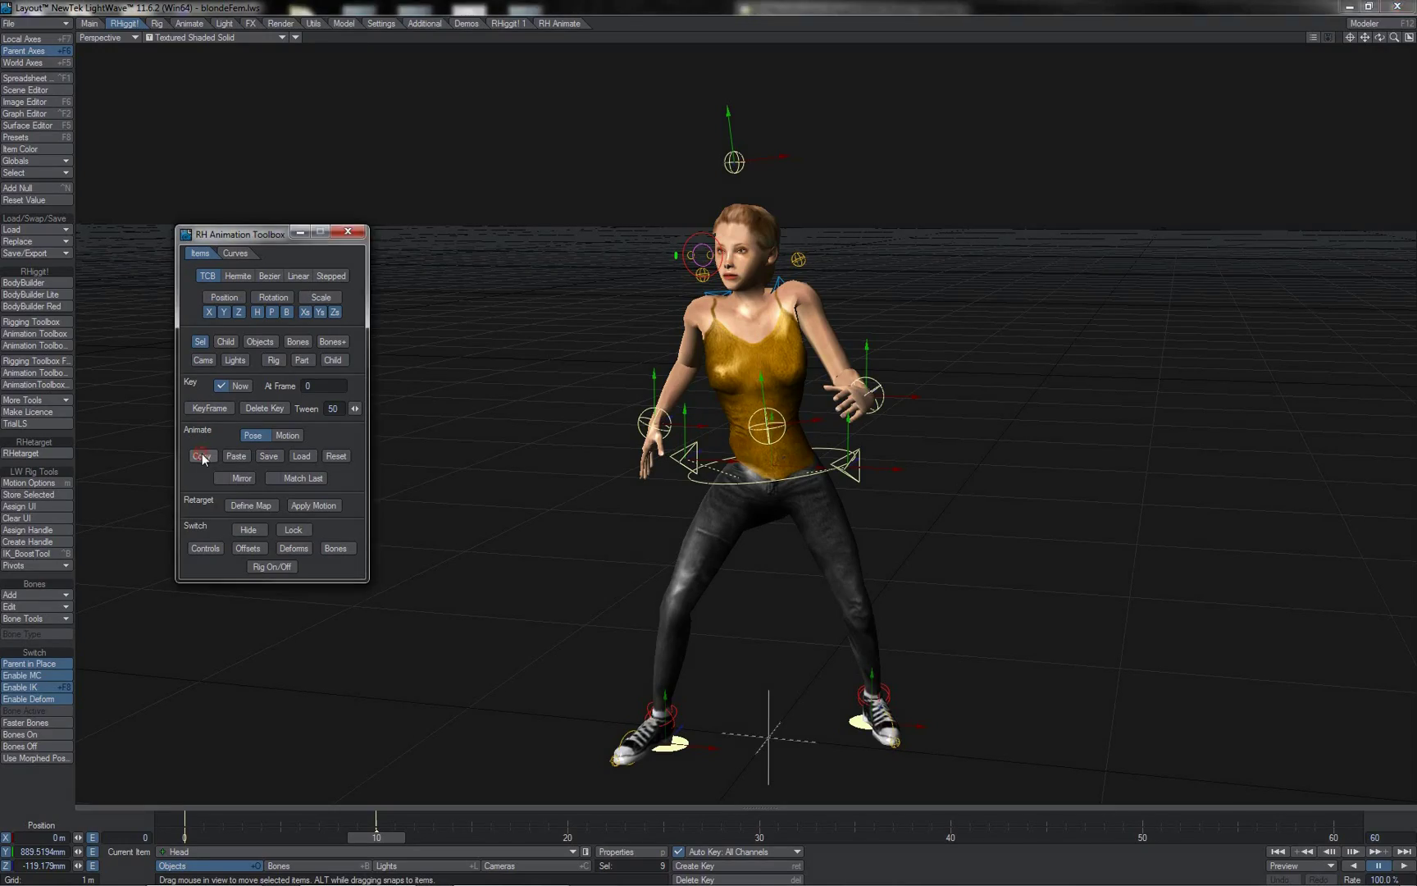
- Paste the woman's pose at frame 20 with Mirror Sides enabled and mirroring on X, H and B
{"action": "left_click", "coordinate": [568, 834]}
{"action": "left_click", "coordinate": [236, 474]}
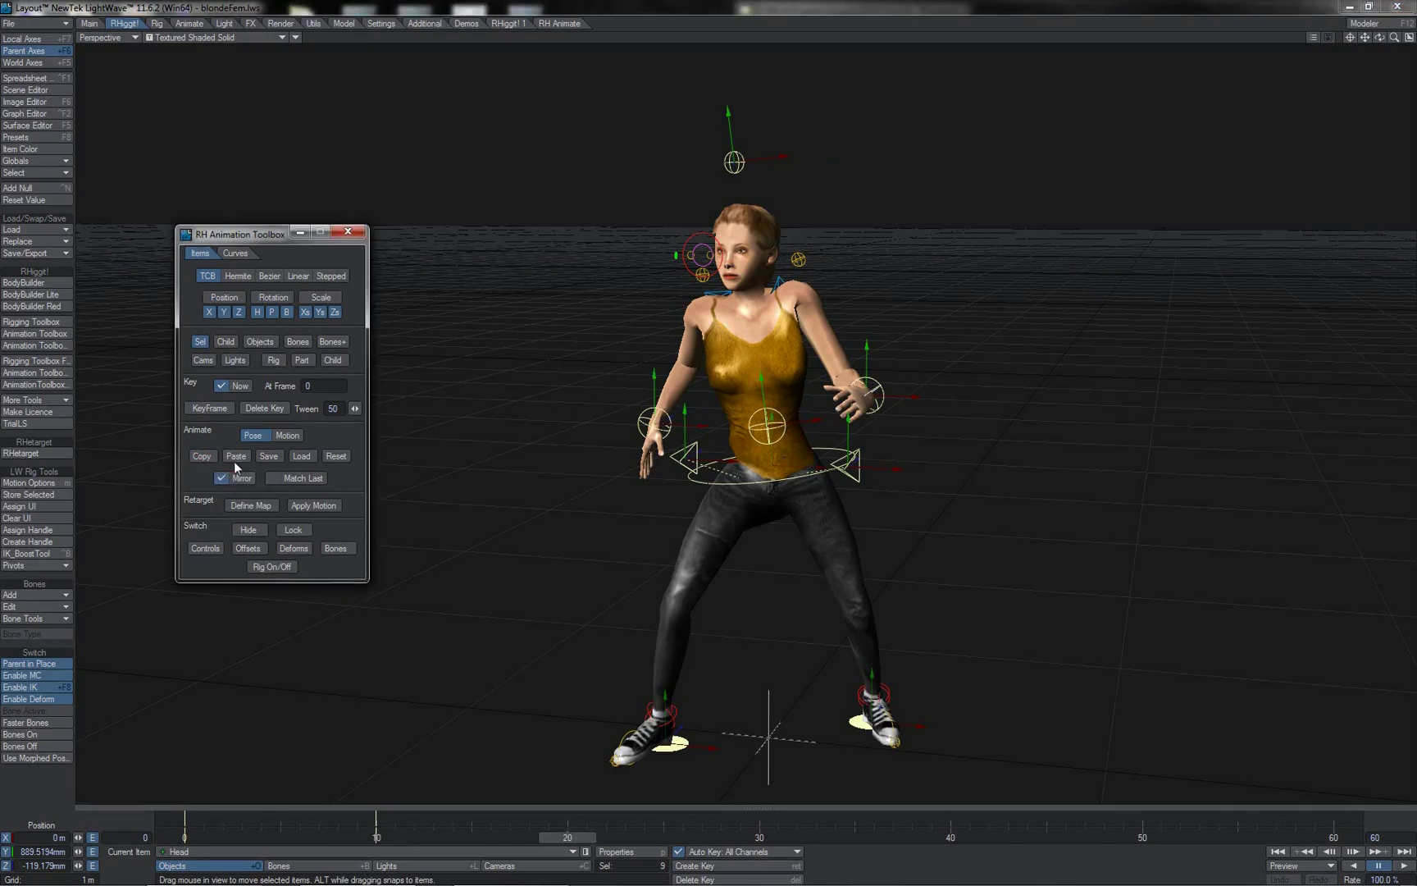
{"action": "left_click", "coordinate": [236, 456]}
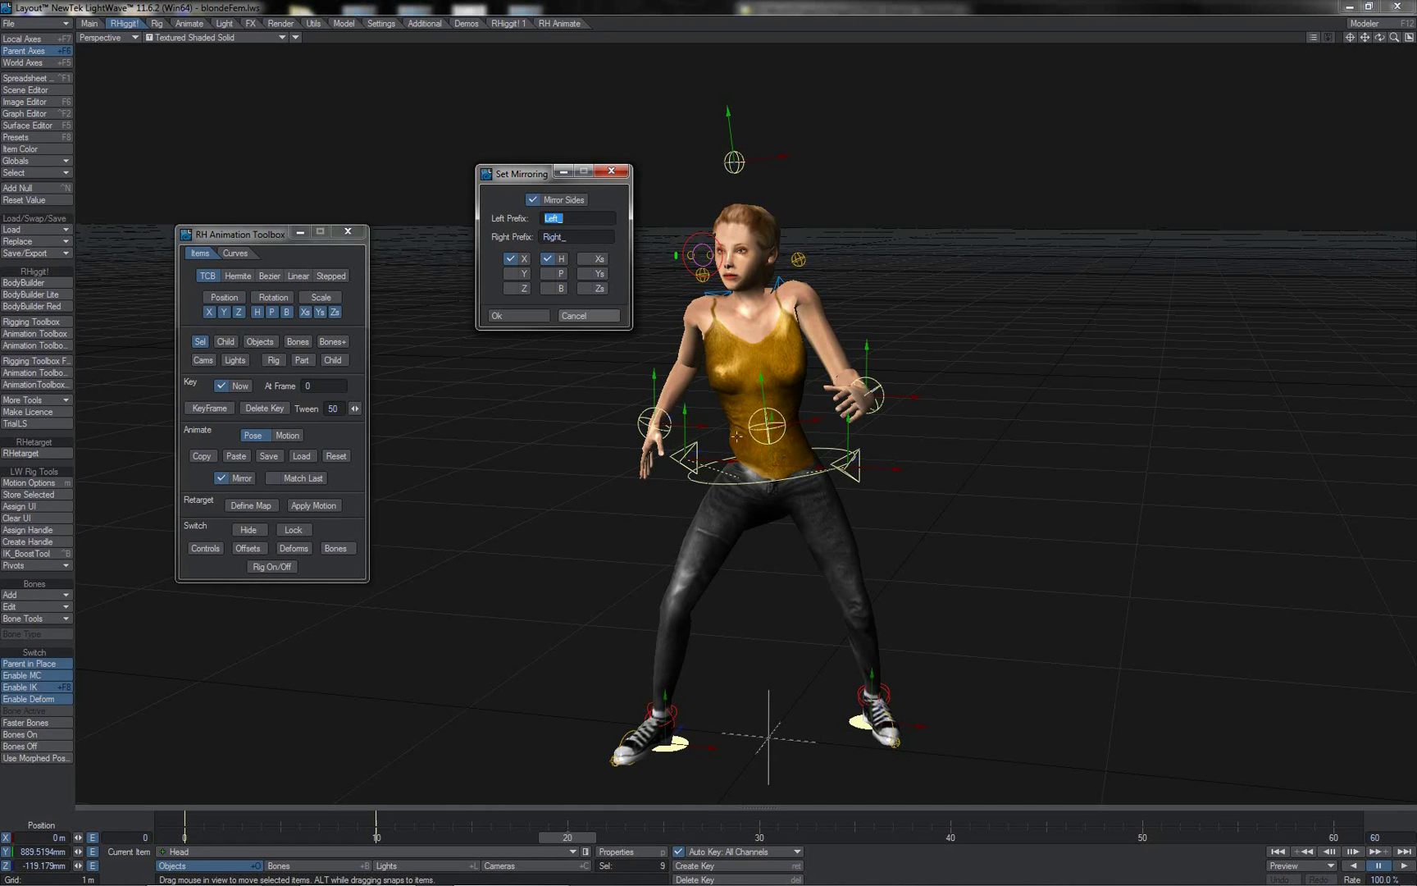
{"action": "left_click", "coordinate": [578, 202]}
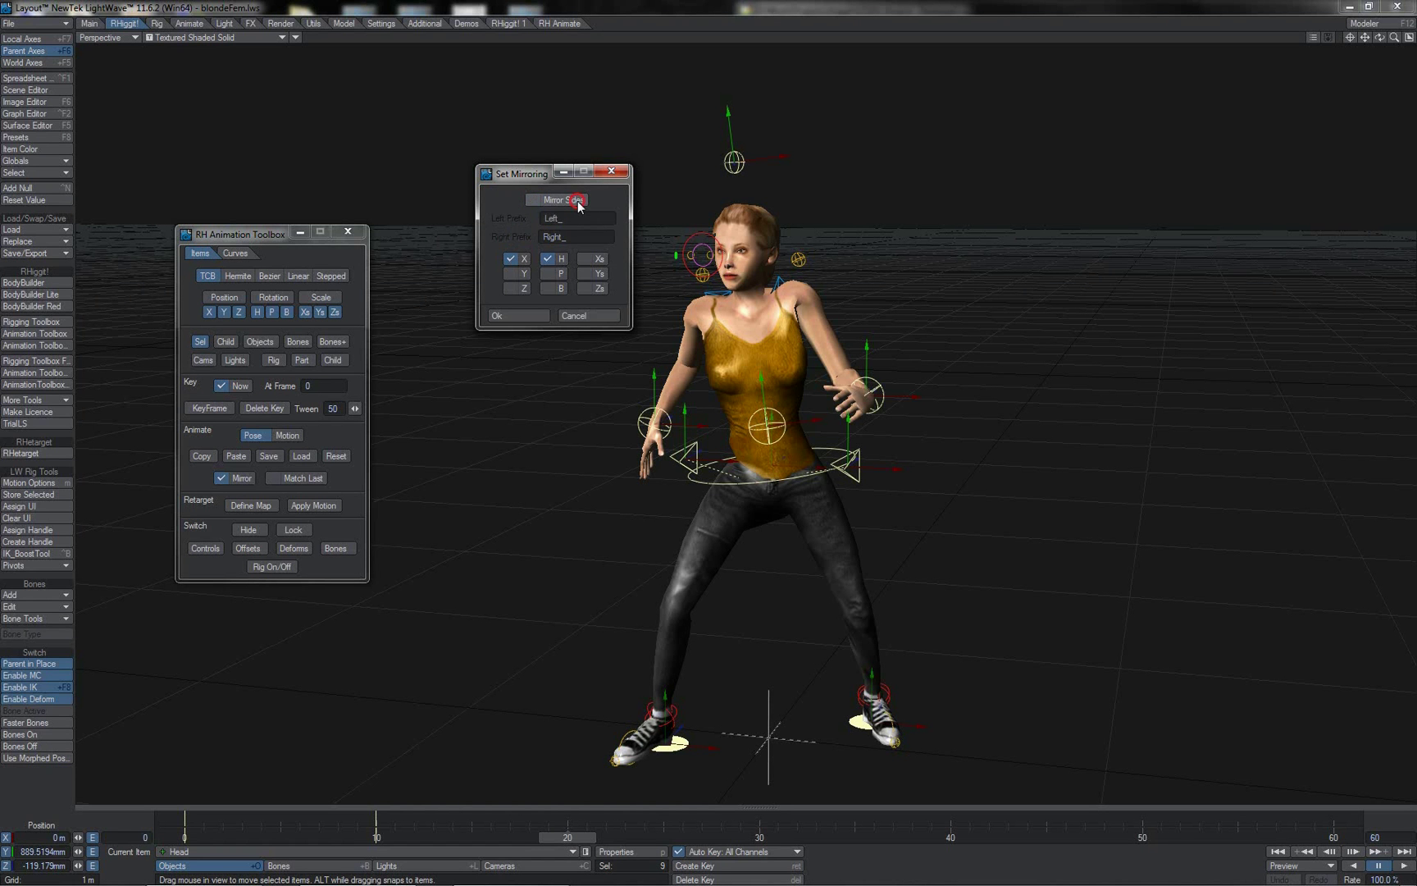
{"action": "left_click", "coordinate": [579, 202]}
{"action": "left_click", "coordinate": [549, 287]}
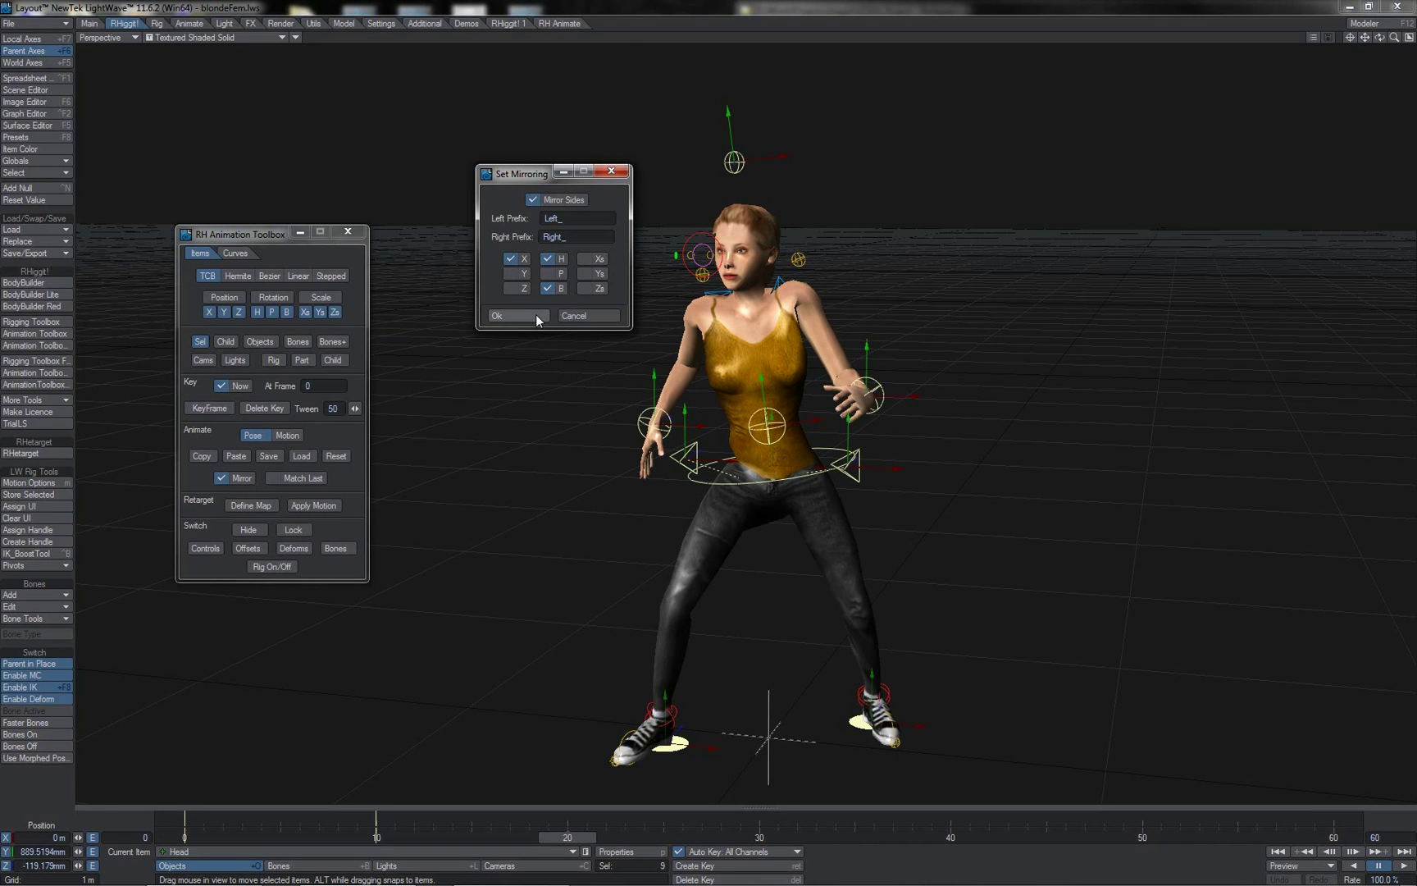
{"action": "left_click", "coordinate": [535, 315]}
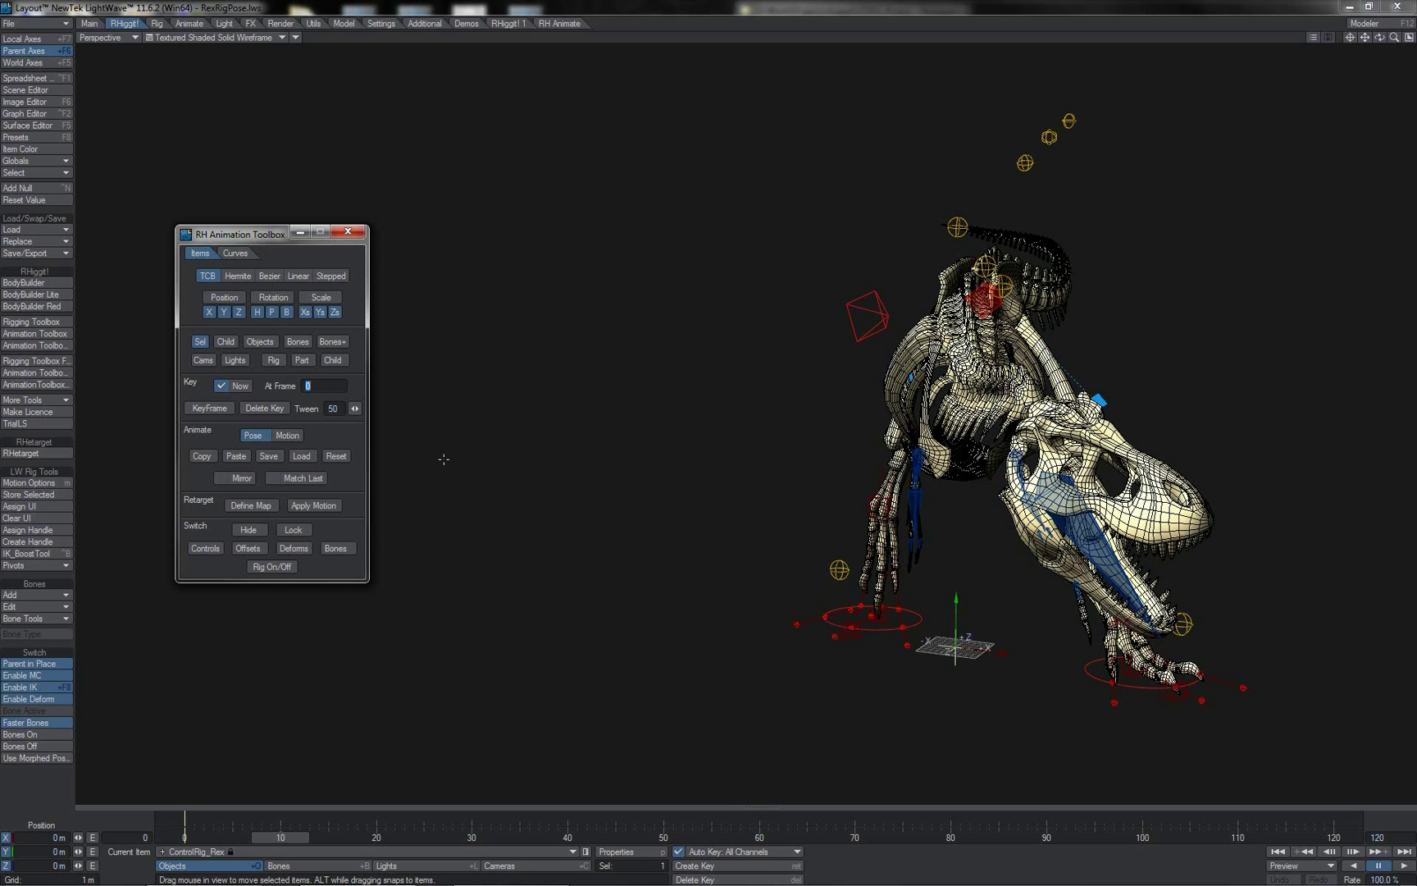
- Copy the whole dinosaur rig's pose from MainRoot_Rex at frame 10 and paste it at frame 20 mirrored across X
{"action": "left_click", "coordinate": [984, 295]}
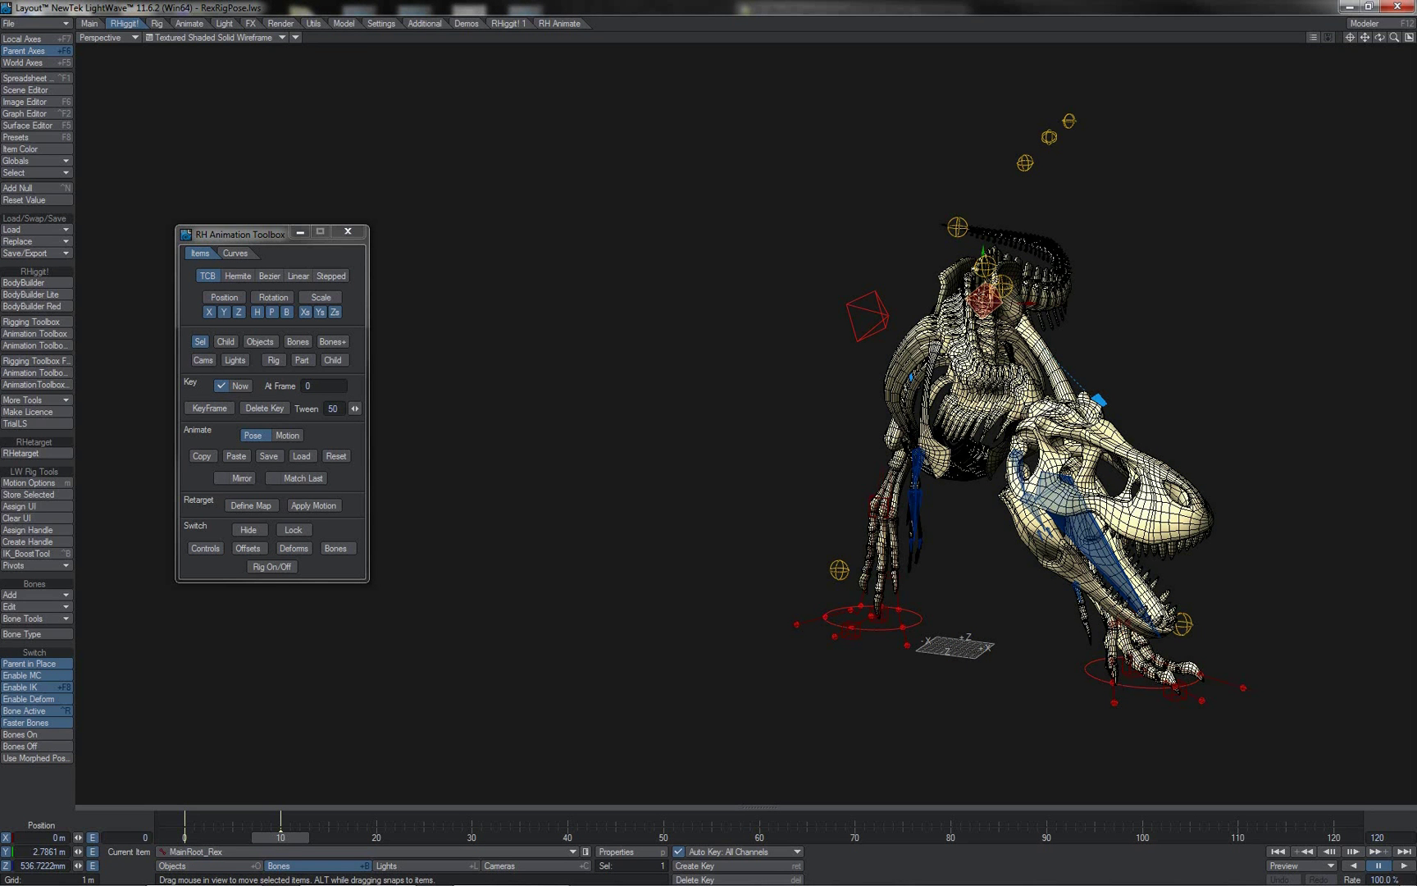
{"action": "left_click", "coordinate": [200, 339]}
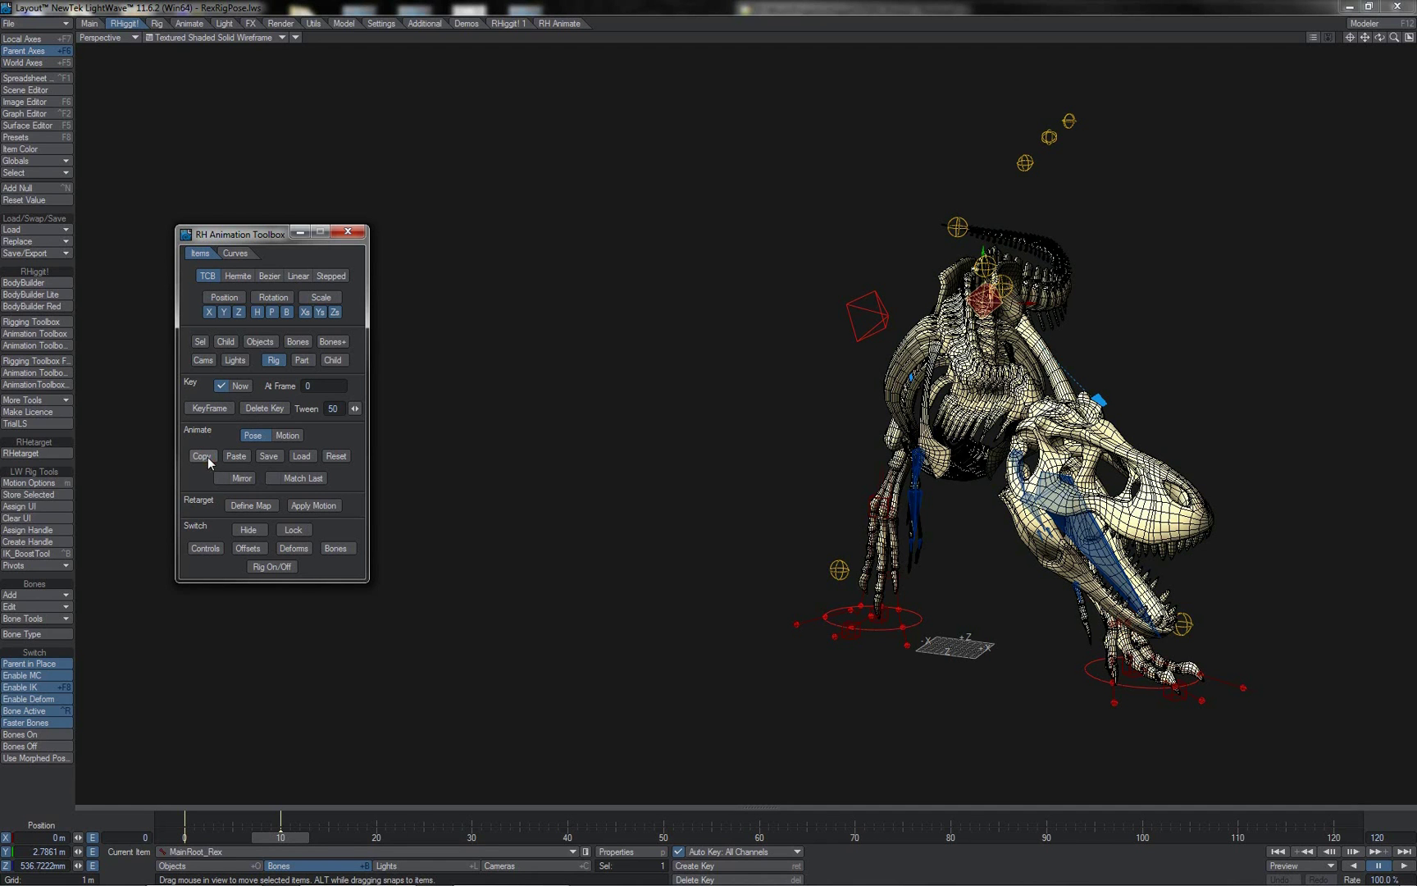
{"action": "left_click", "coordinate": [377, 837]}
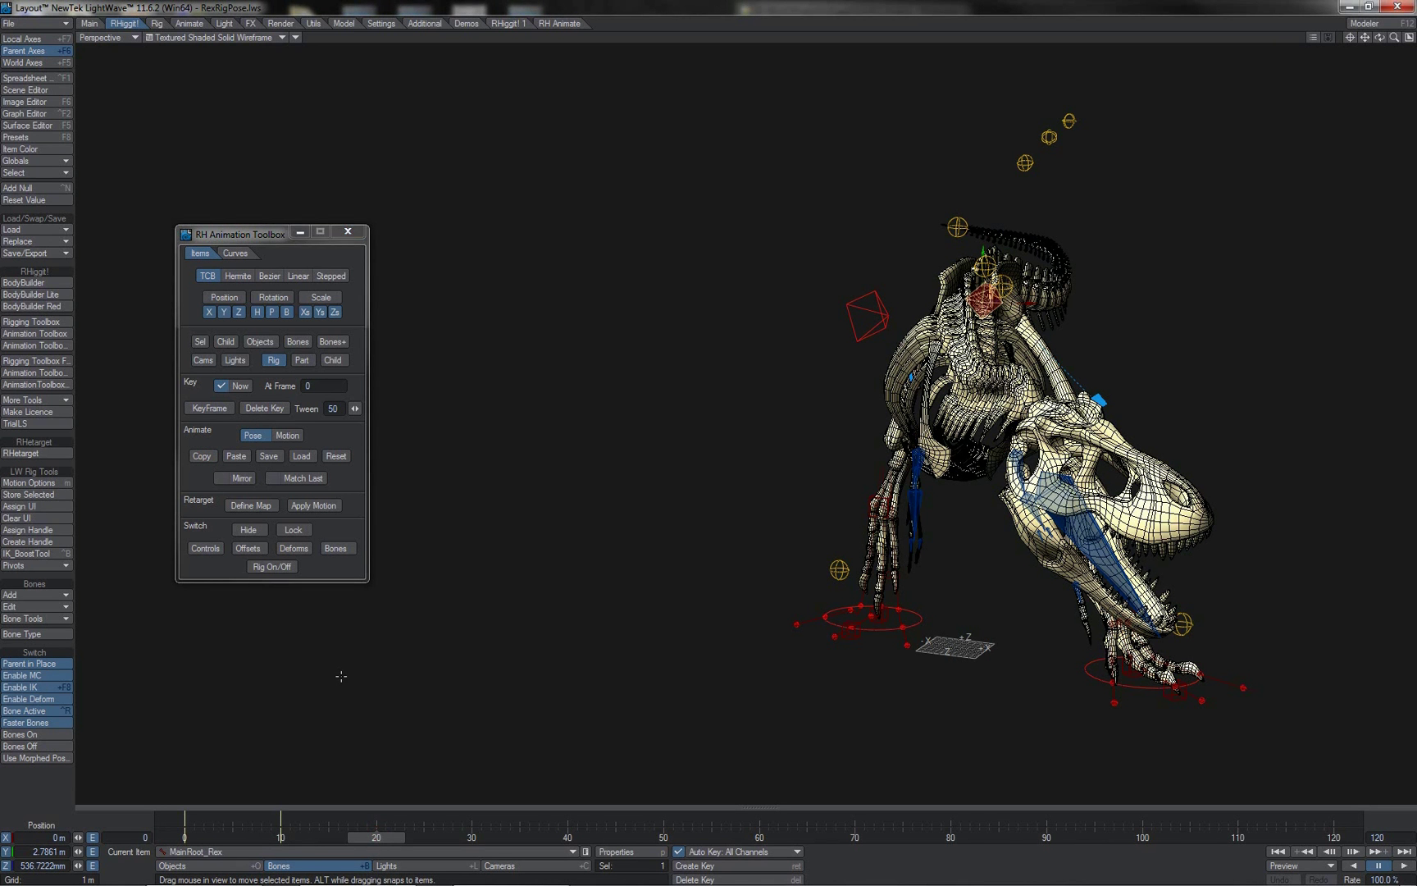
{"action": "left_click", "coordinate": [243, 481]}
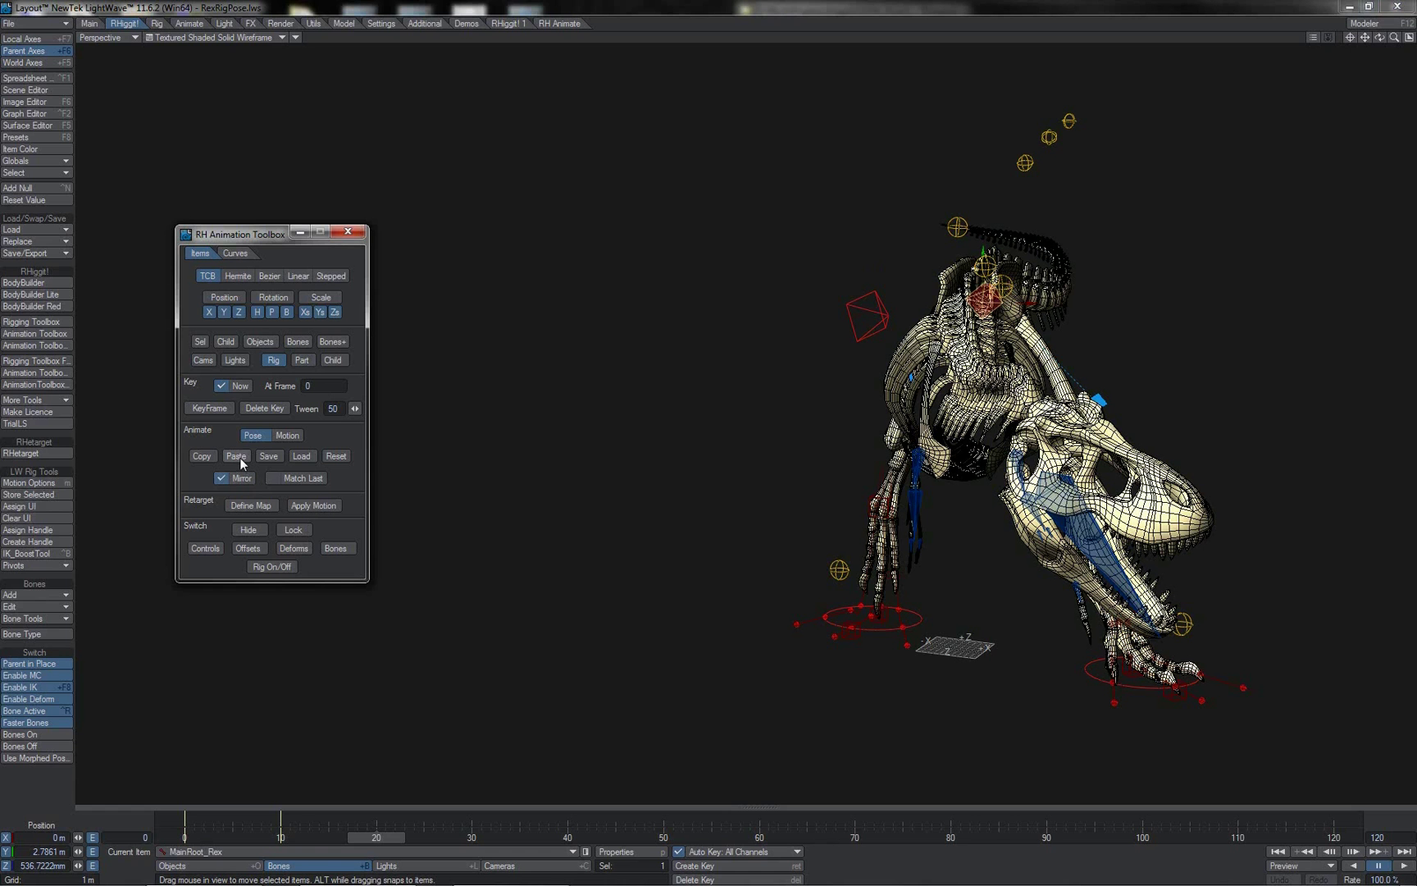
{"action": "left_click", "coordinate": [239, 457]}
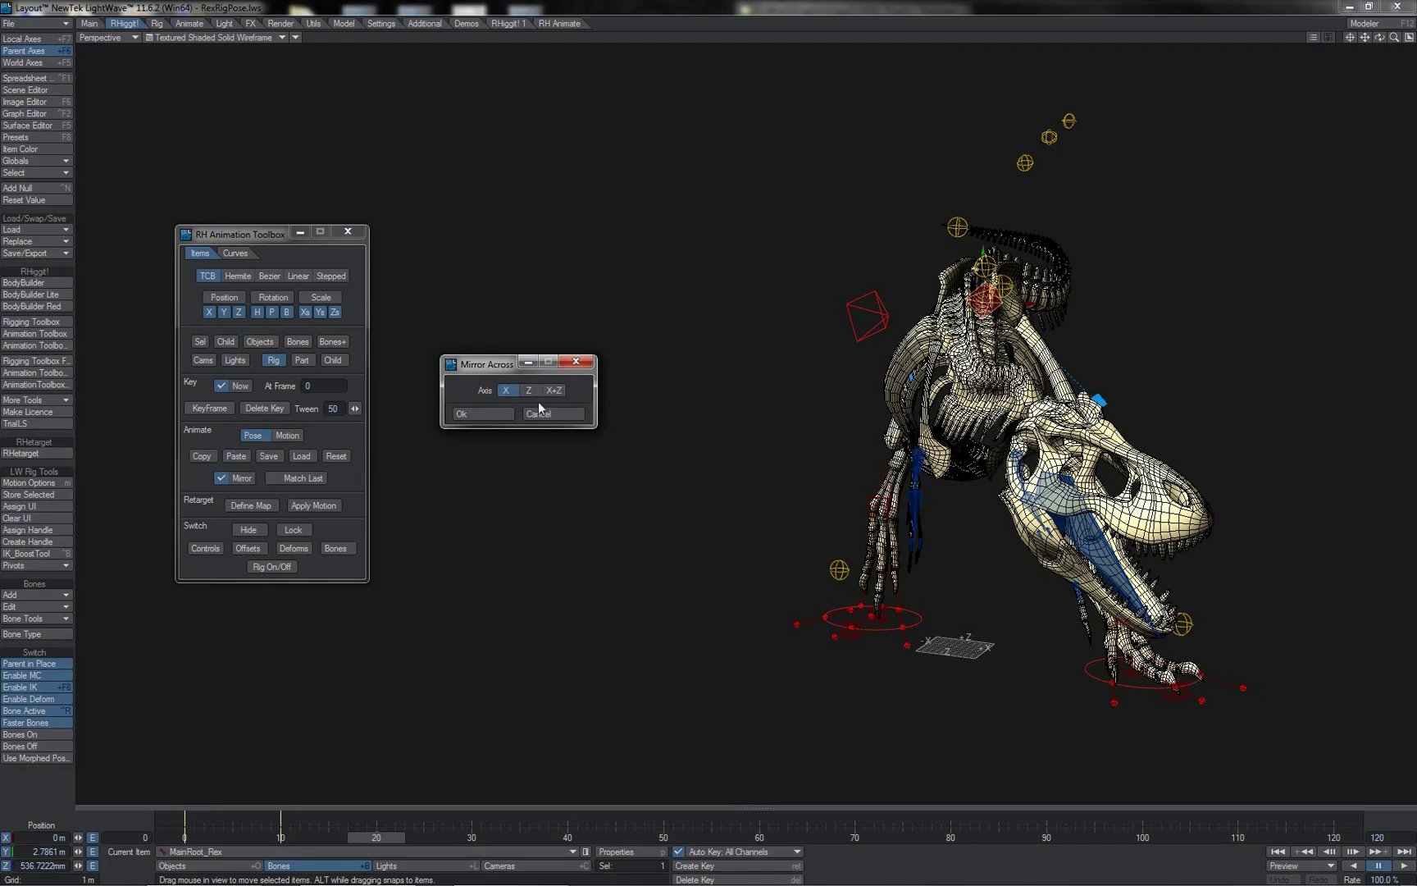
{"action": "left_click", "coordinate": [499, 413]}
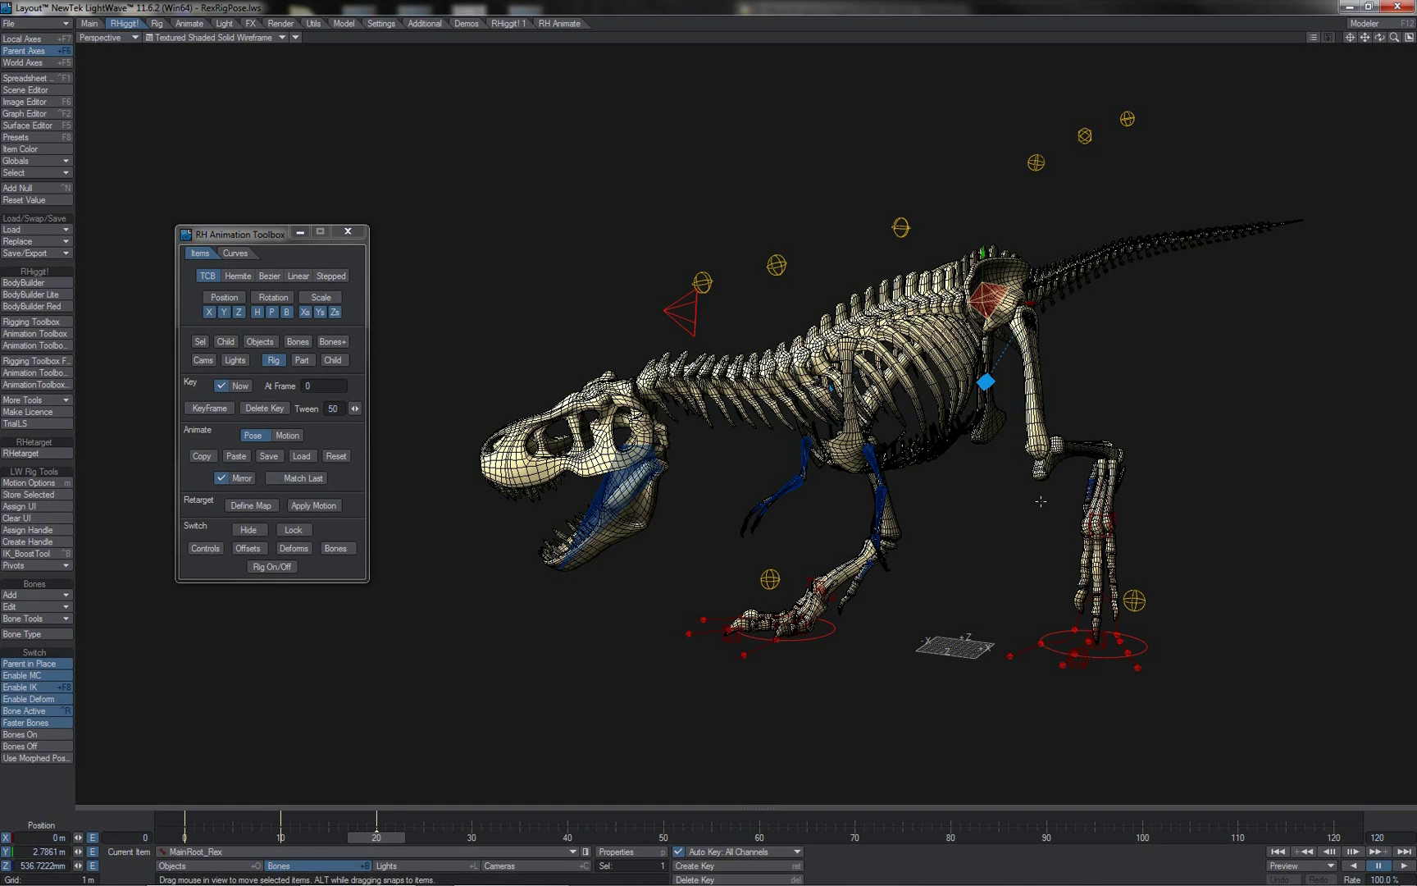
- Paste the rig pose for GLOBAL_ROOT_Rex at frame 30 mirrored across Z, and compare it with frame 10 from several angles
{"action": "left_click", "coordinate": [966, 648]}
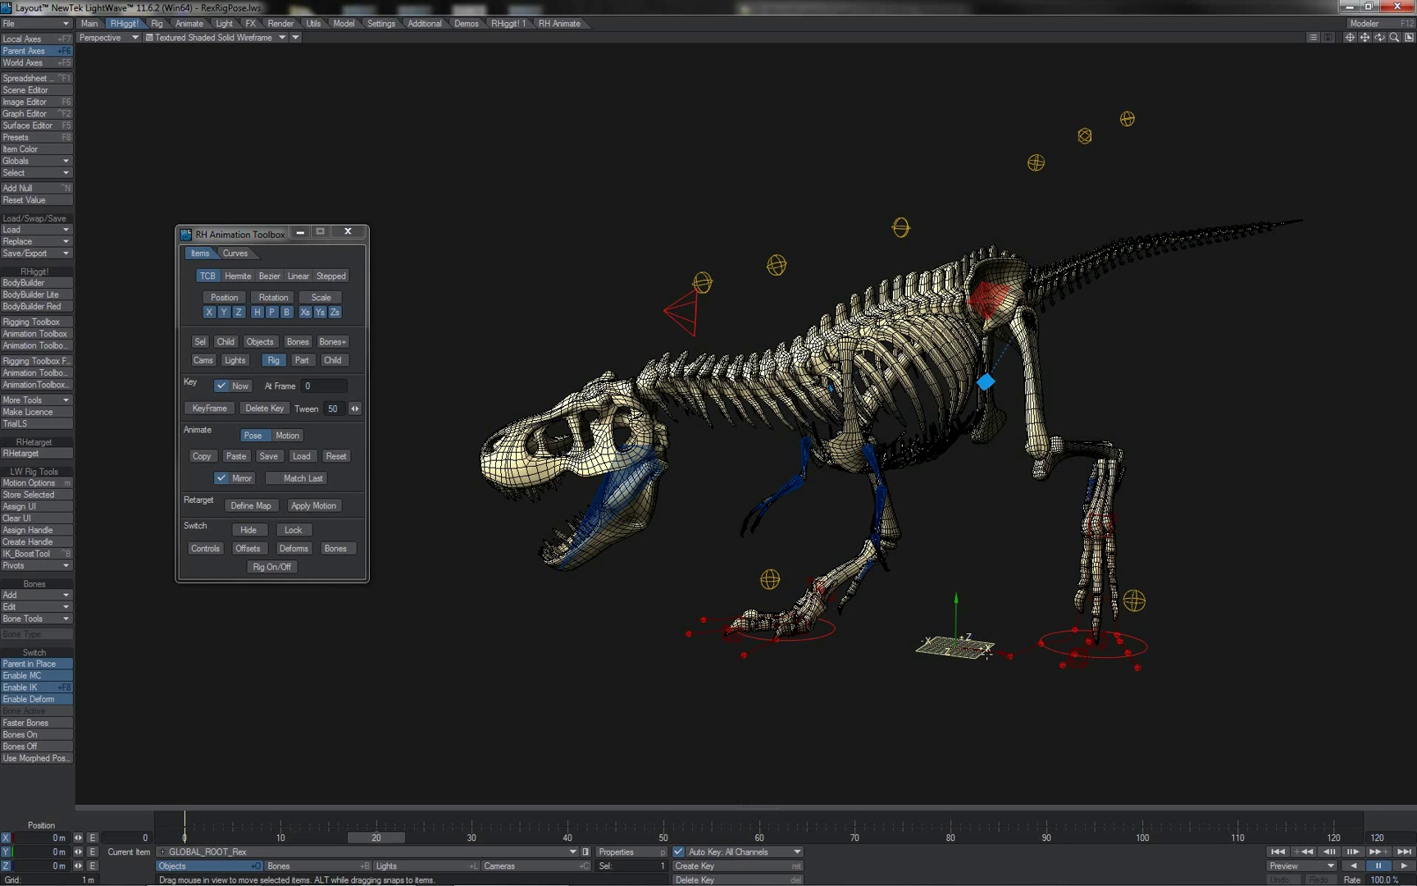
{"action": "left_click", "coordinate": [236, 455]}
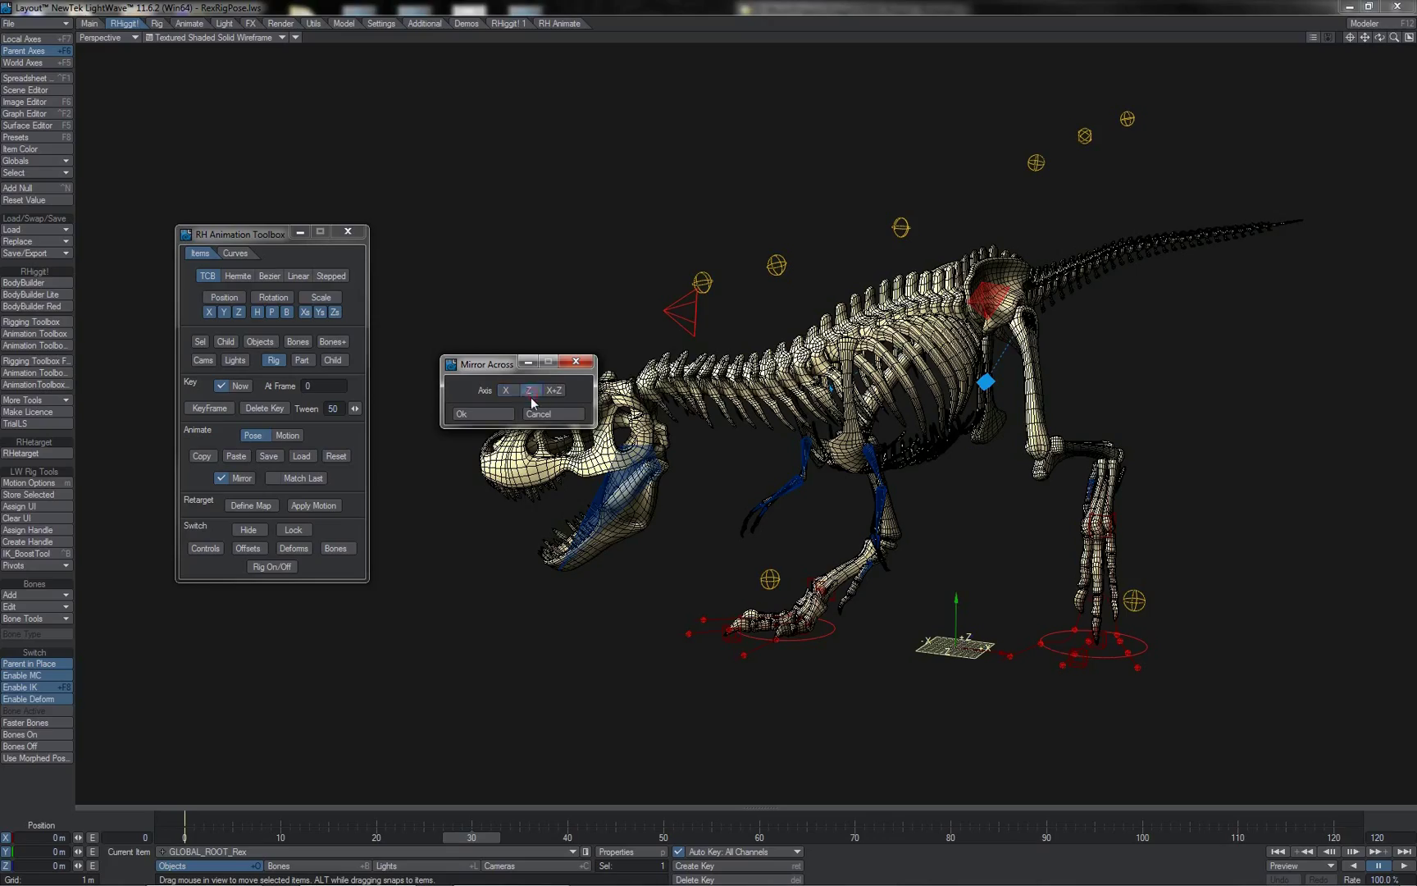
{"action": "left_click", "coordinate": [495, 417]}
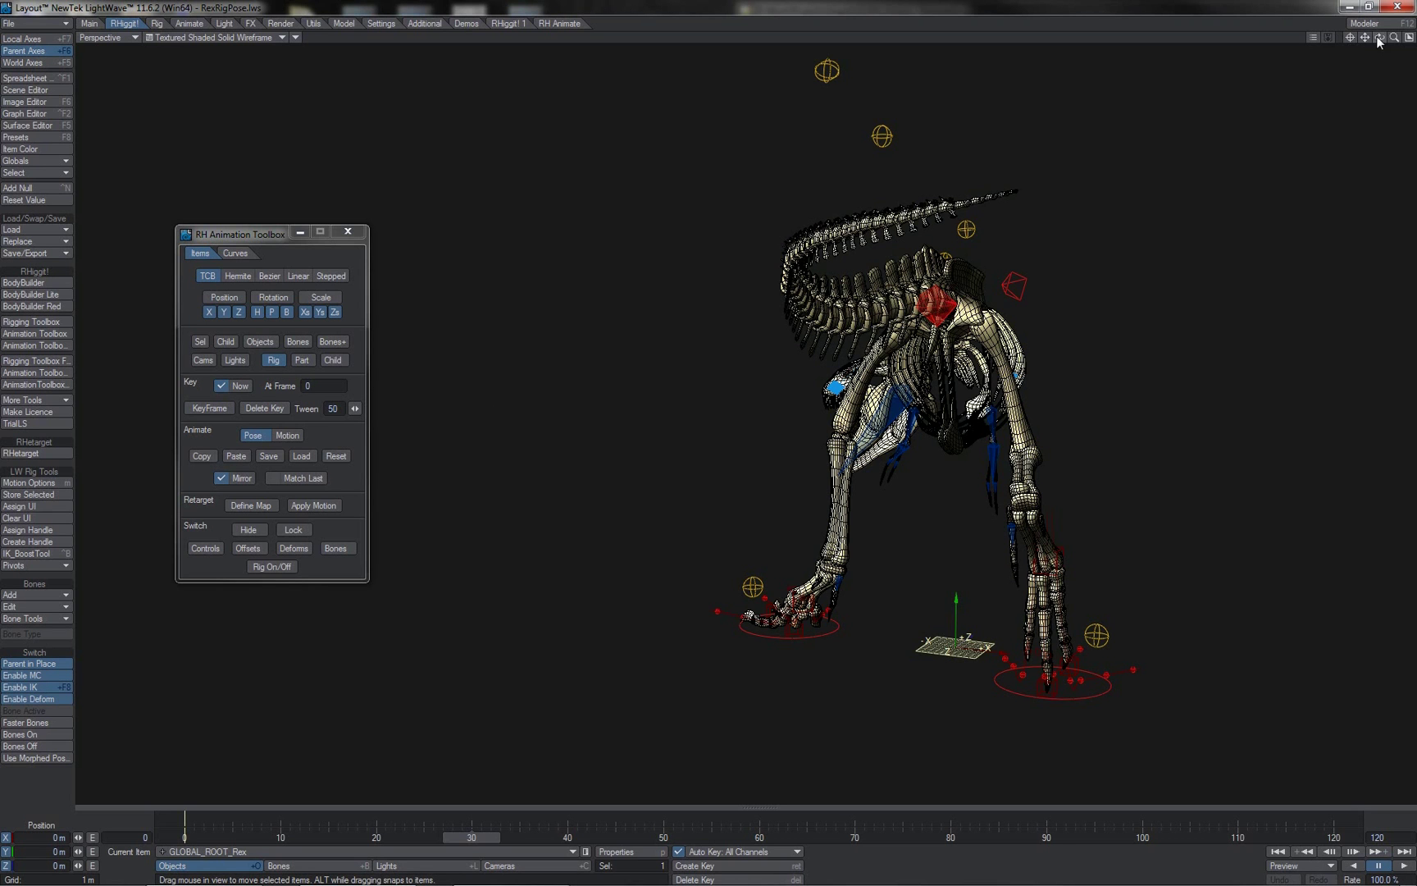
{"action": "left_click_drag", "start_coordinate": [1379, 37], "coordinate": [1288, 39]}
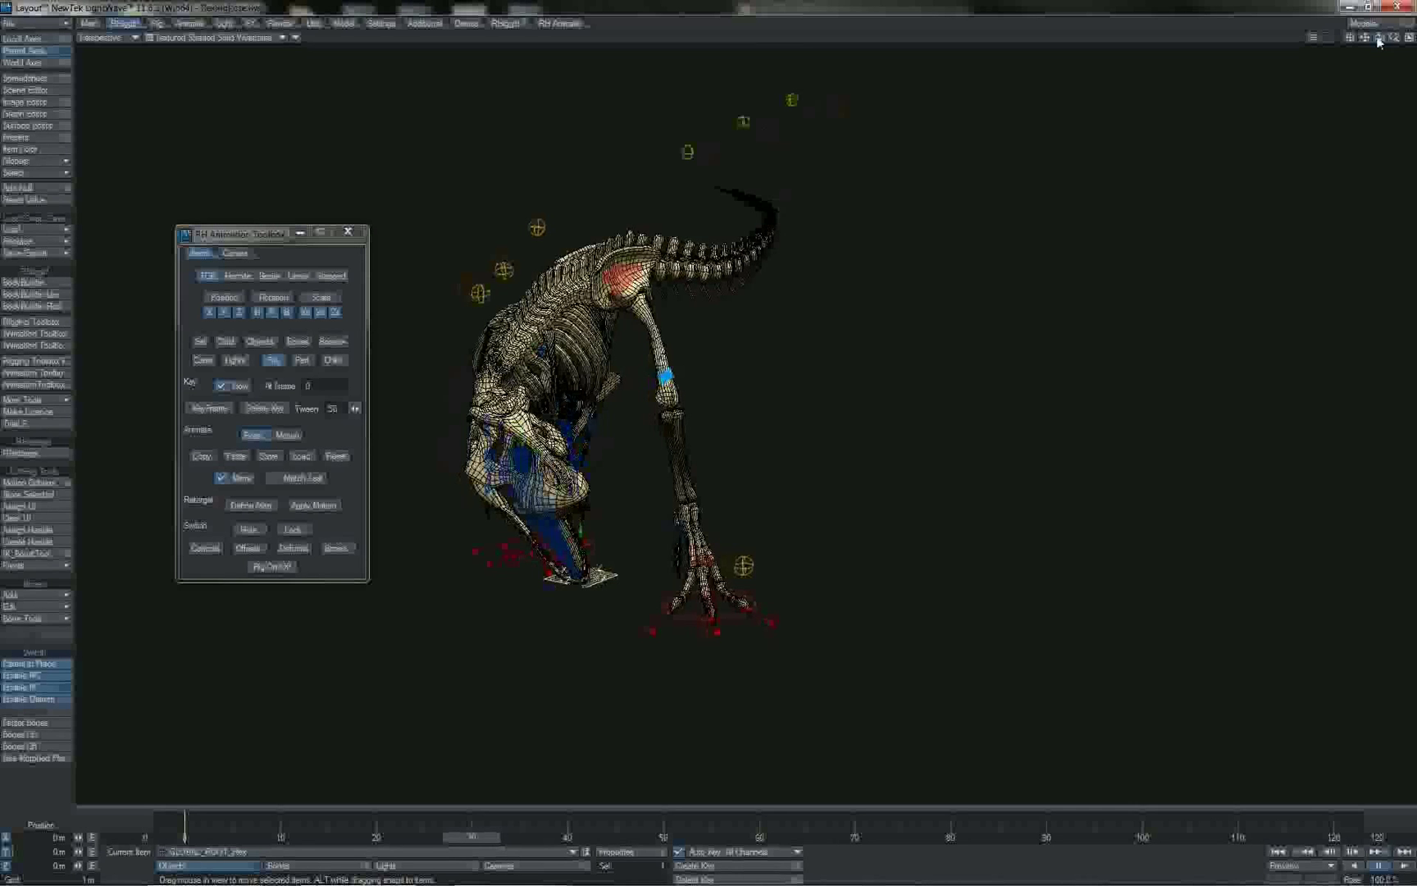
{"action": "left_click_drag", "start_coordinate": [1379, 41], "coordinate": [1350, 41]}
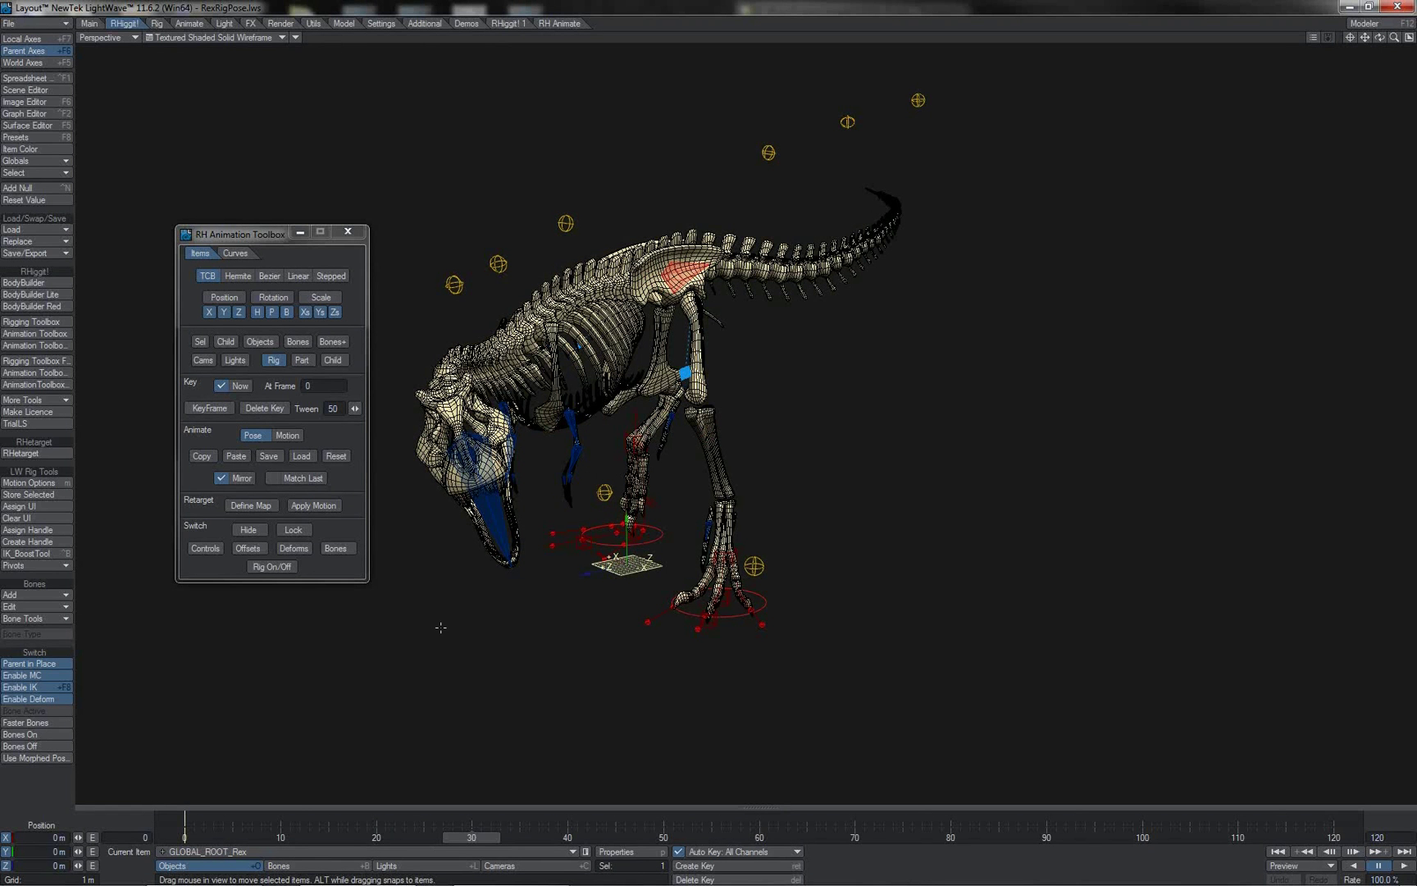
{"action": "left_click", "coordinate": [280, 833]}
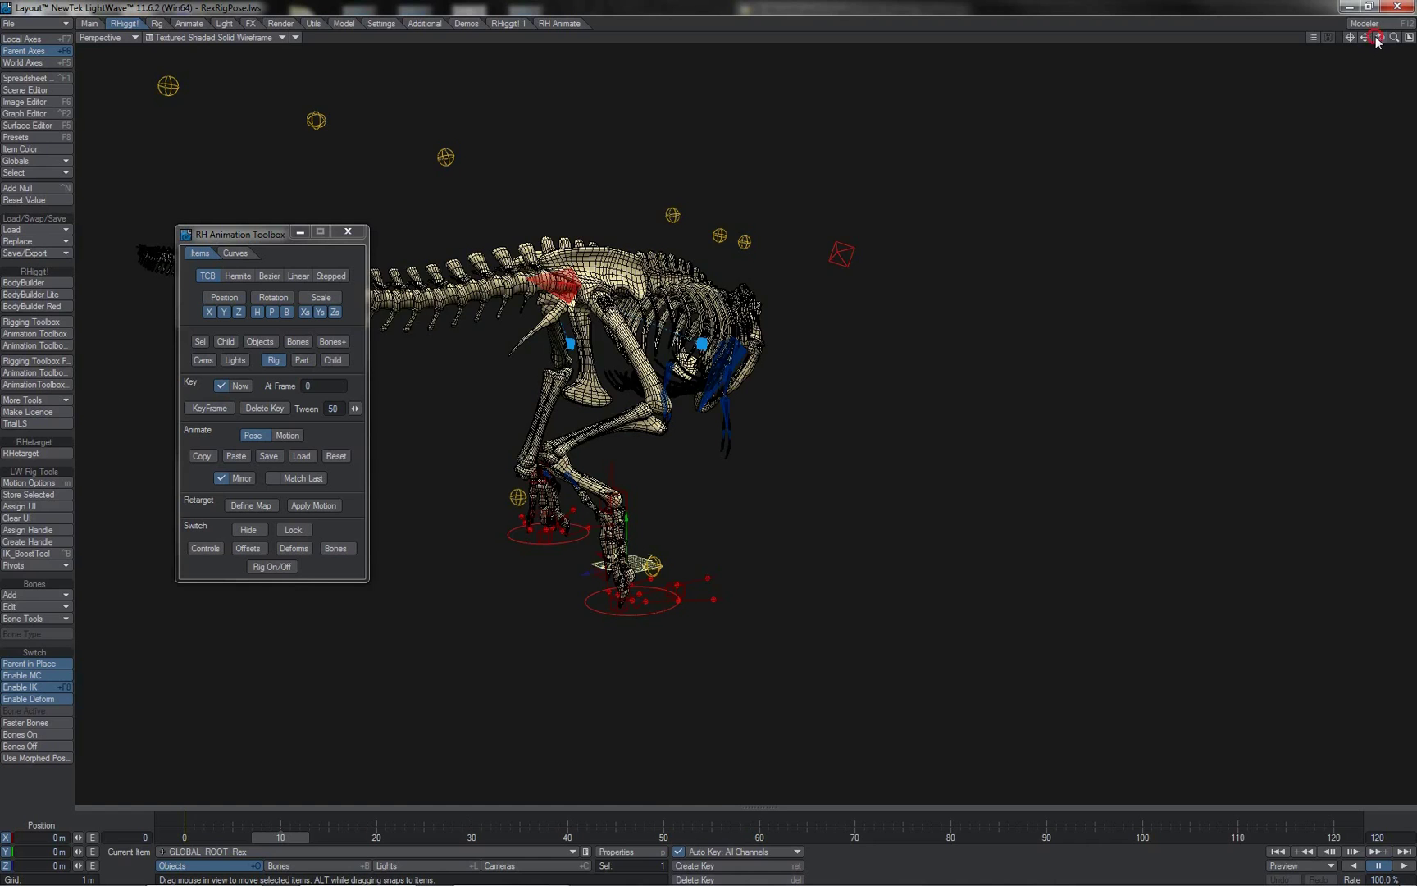
{"action": "left_click_drag", "start_coordinate": [1380, 37], "coordinate": [1312, 37]}
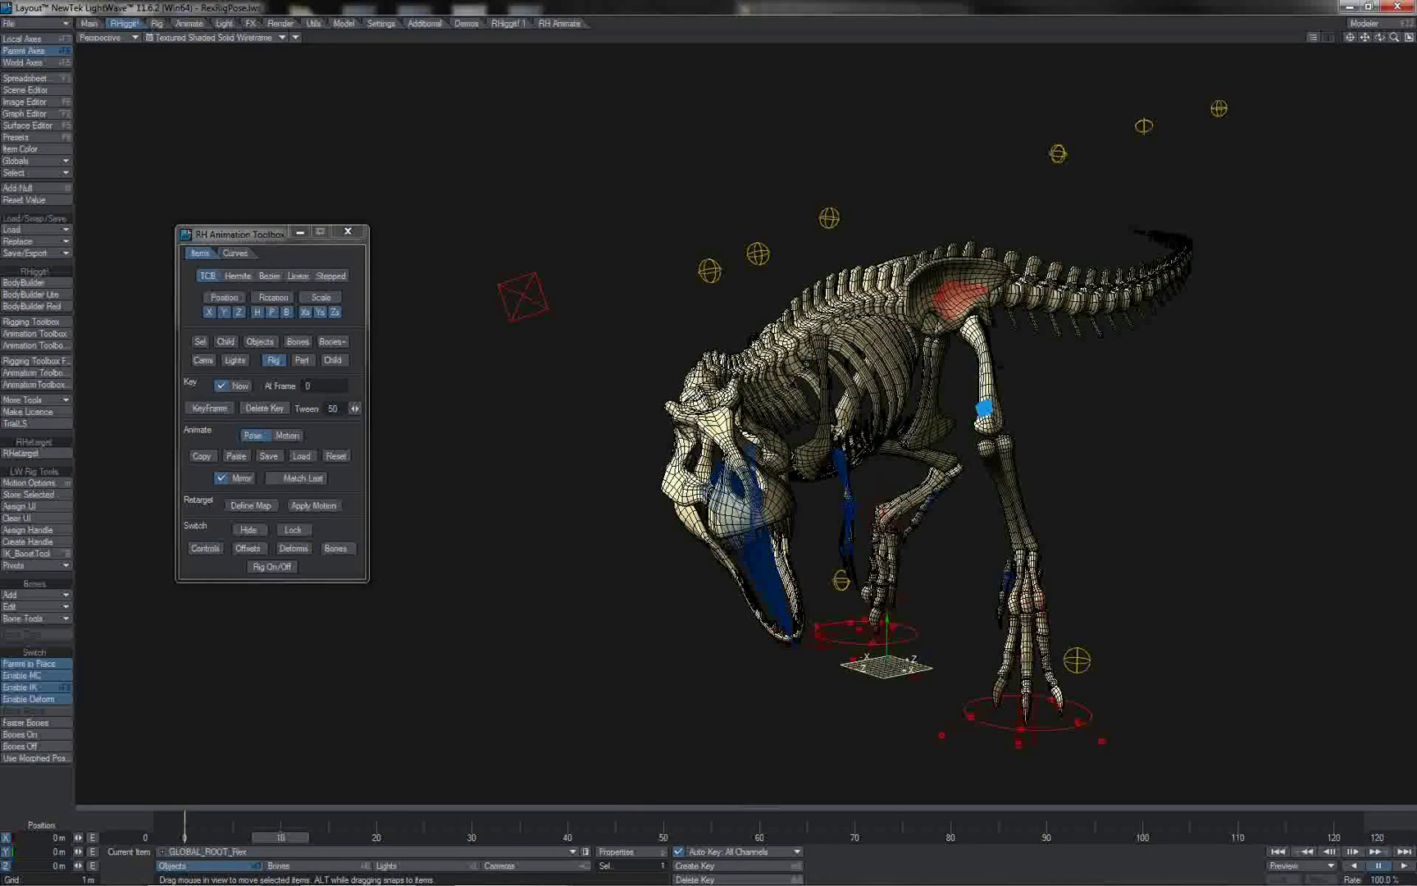
{"action": "left_click", "coordinate": [472, 837]}
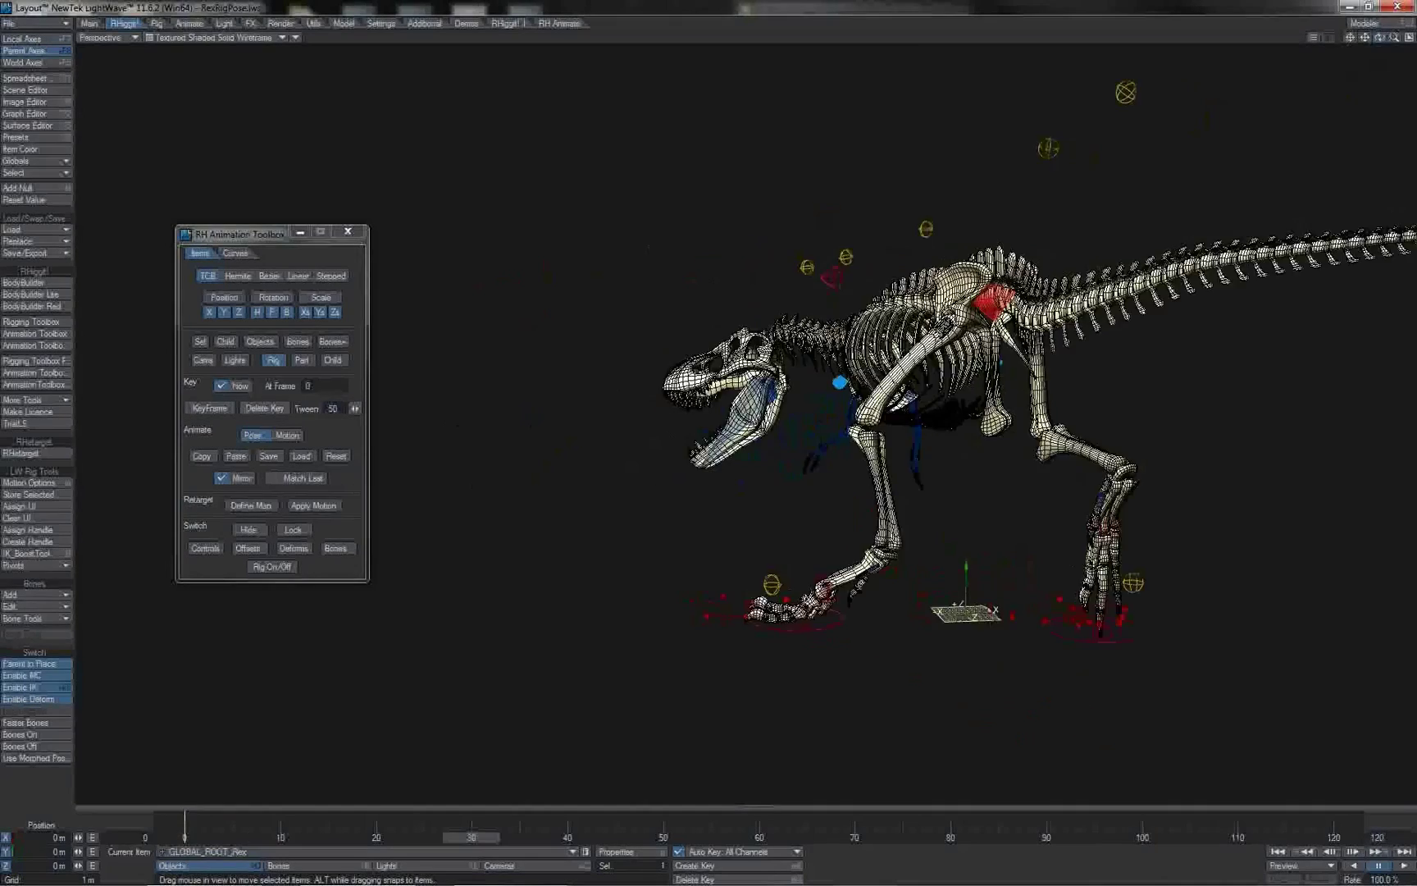
{"action": "left_click_drag", "start_coordinate": [1379, 37], "coordinate": [1349, 38]}
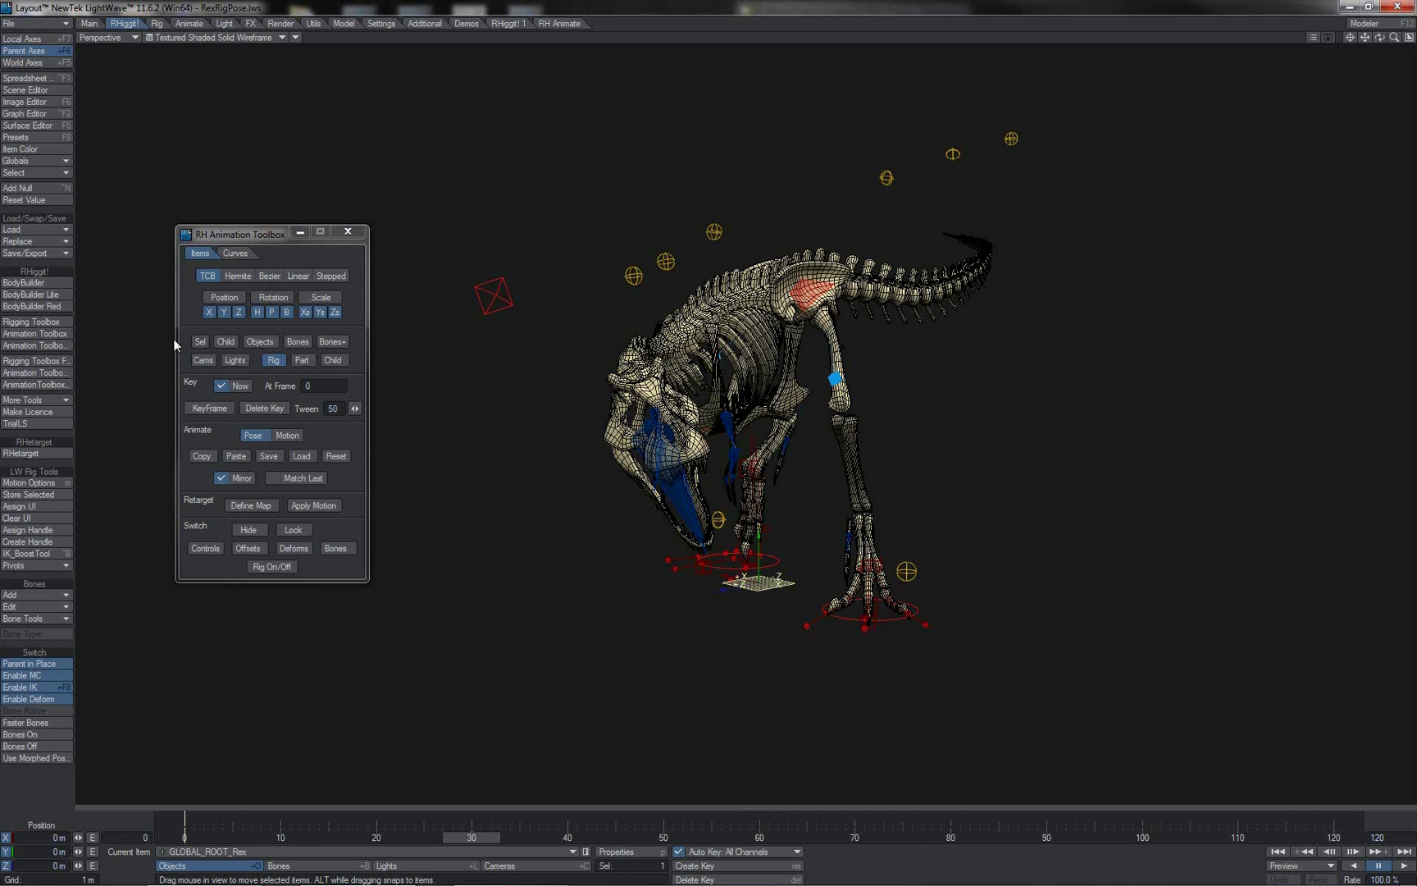
- Paste the dinosaur rig's pose at frame 40 mirrored across X+Z
{"action": "left_click", "coordinate": [232, 458]}
{"action": "left_click", "coordinate": [555, 391]}
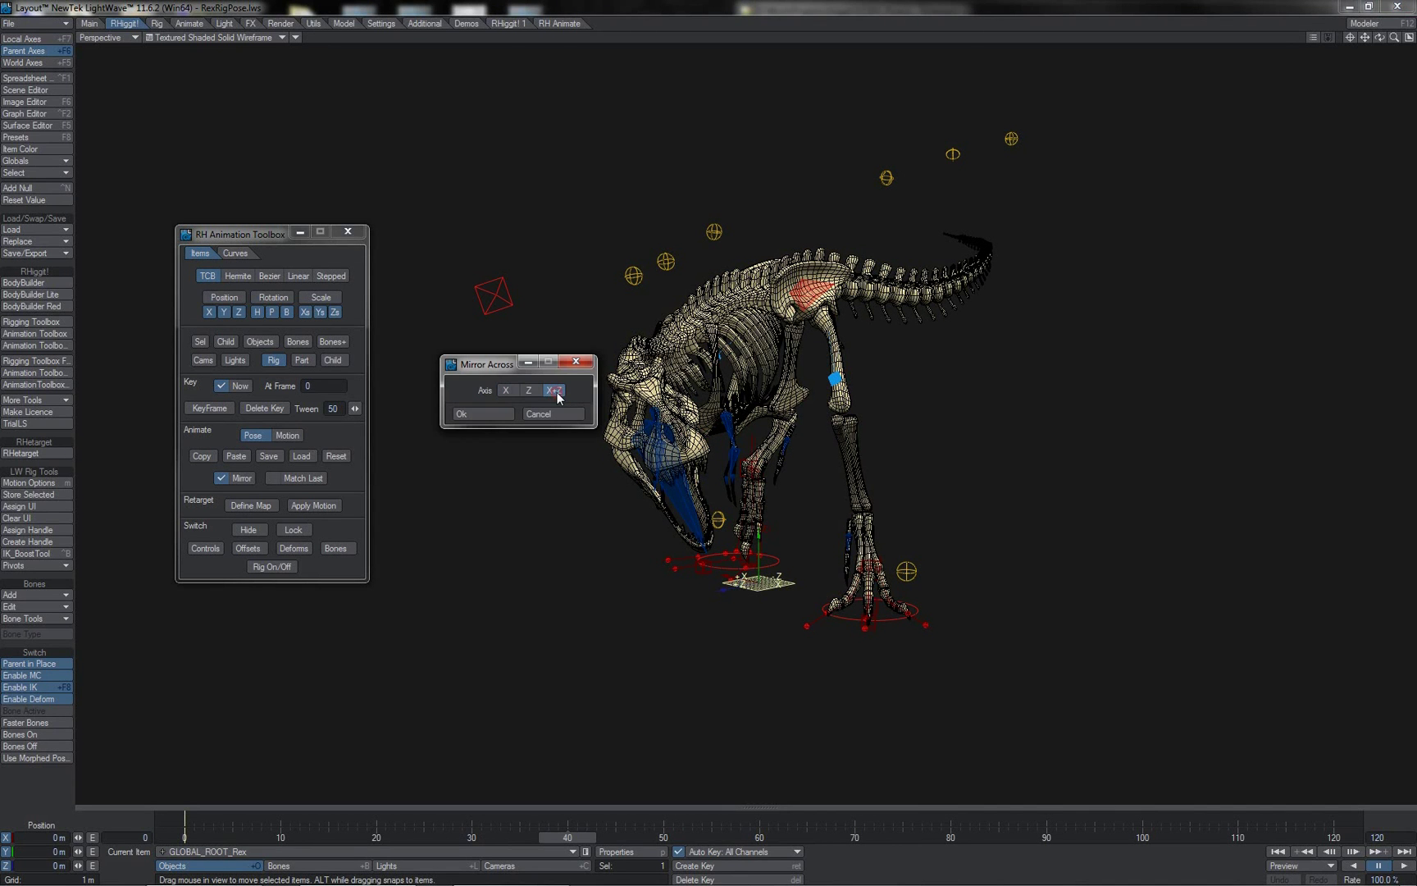
{"action": "left_click", "coordinate": [503, 412]}
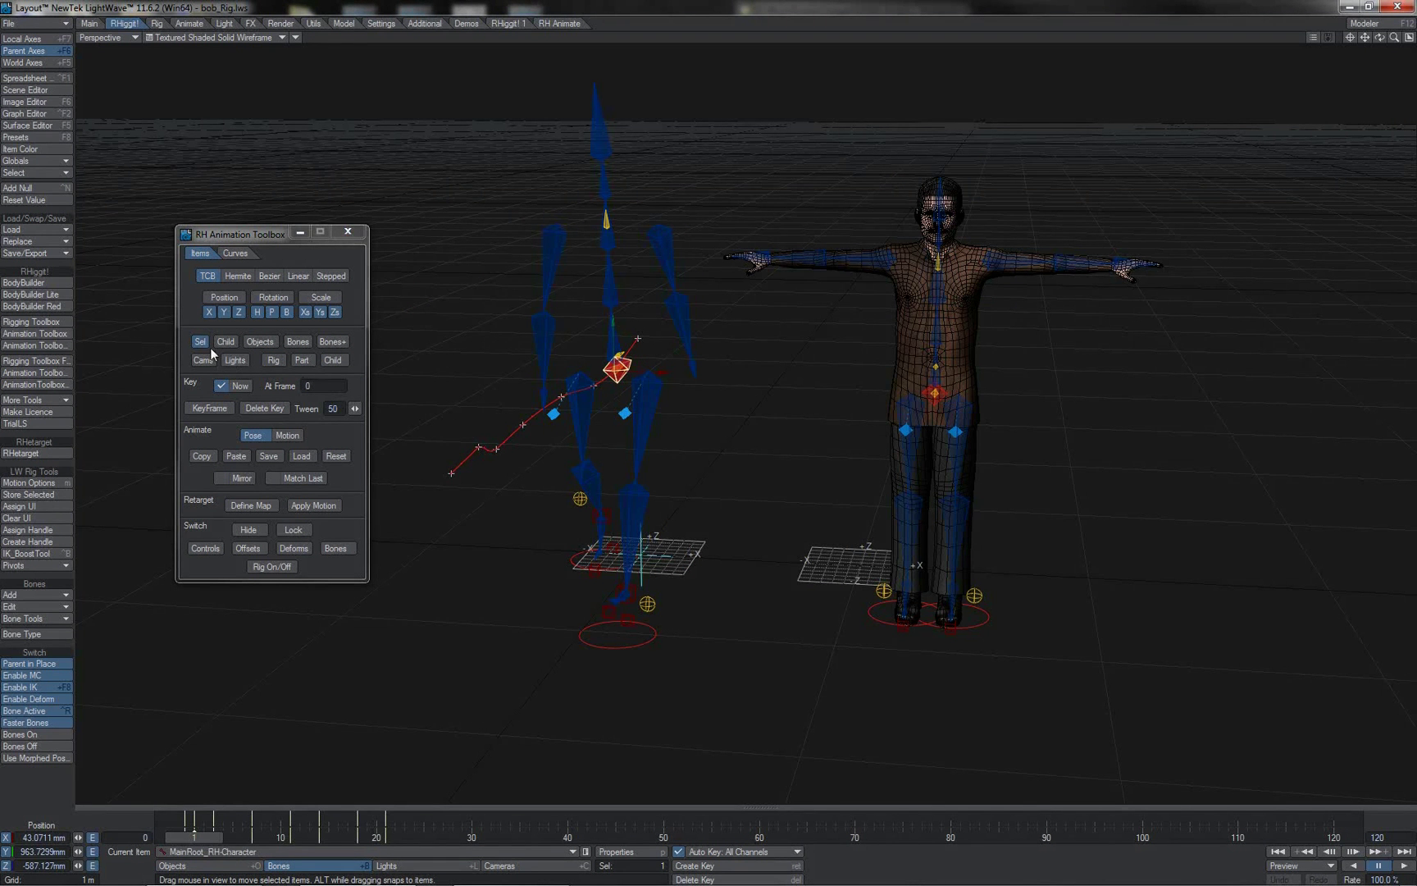
- Copy the whole RH-Character rig's motion from MainRoot_RH-Character for frames 1 to 120
{"action": "left_click", "coordinate": [273, 360]}
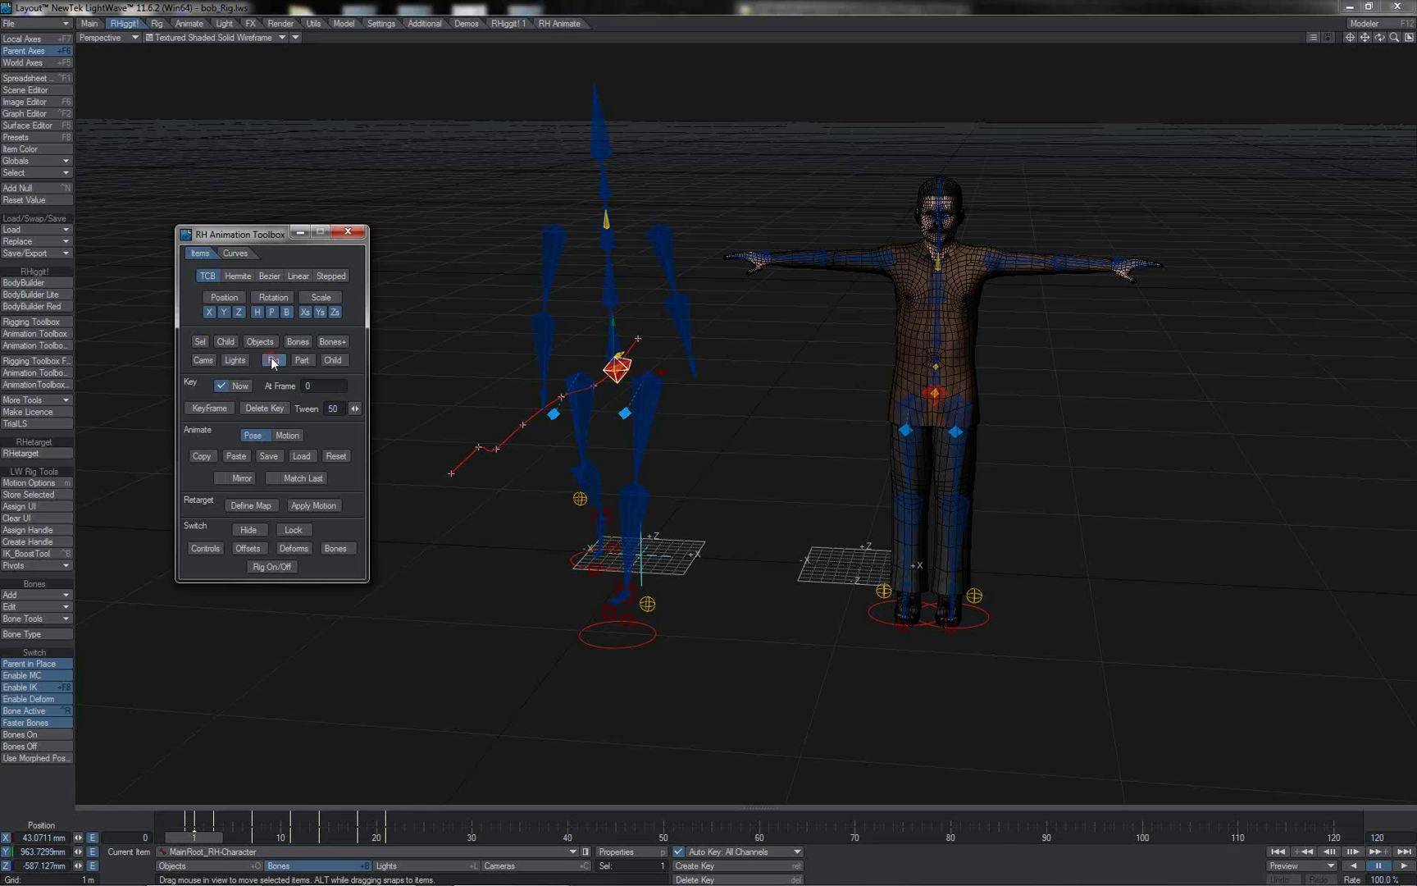
{"action": "left_click", "coordinate": [291, 436]}
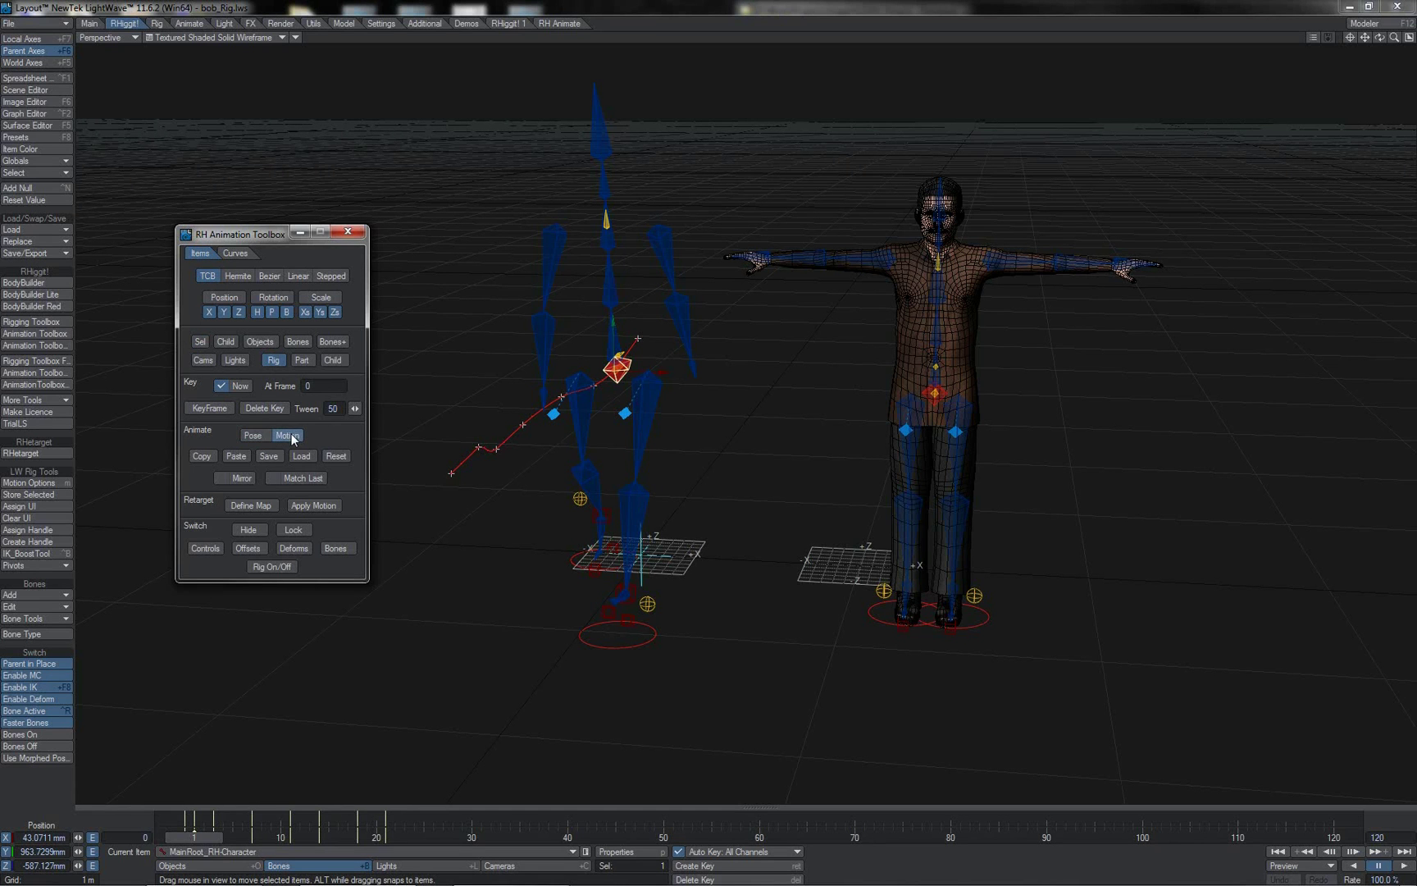
{"action": "left_click", "coordinate": [201, 456]}
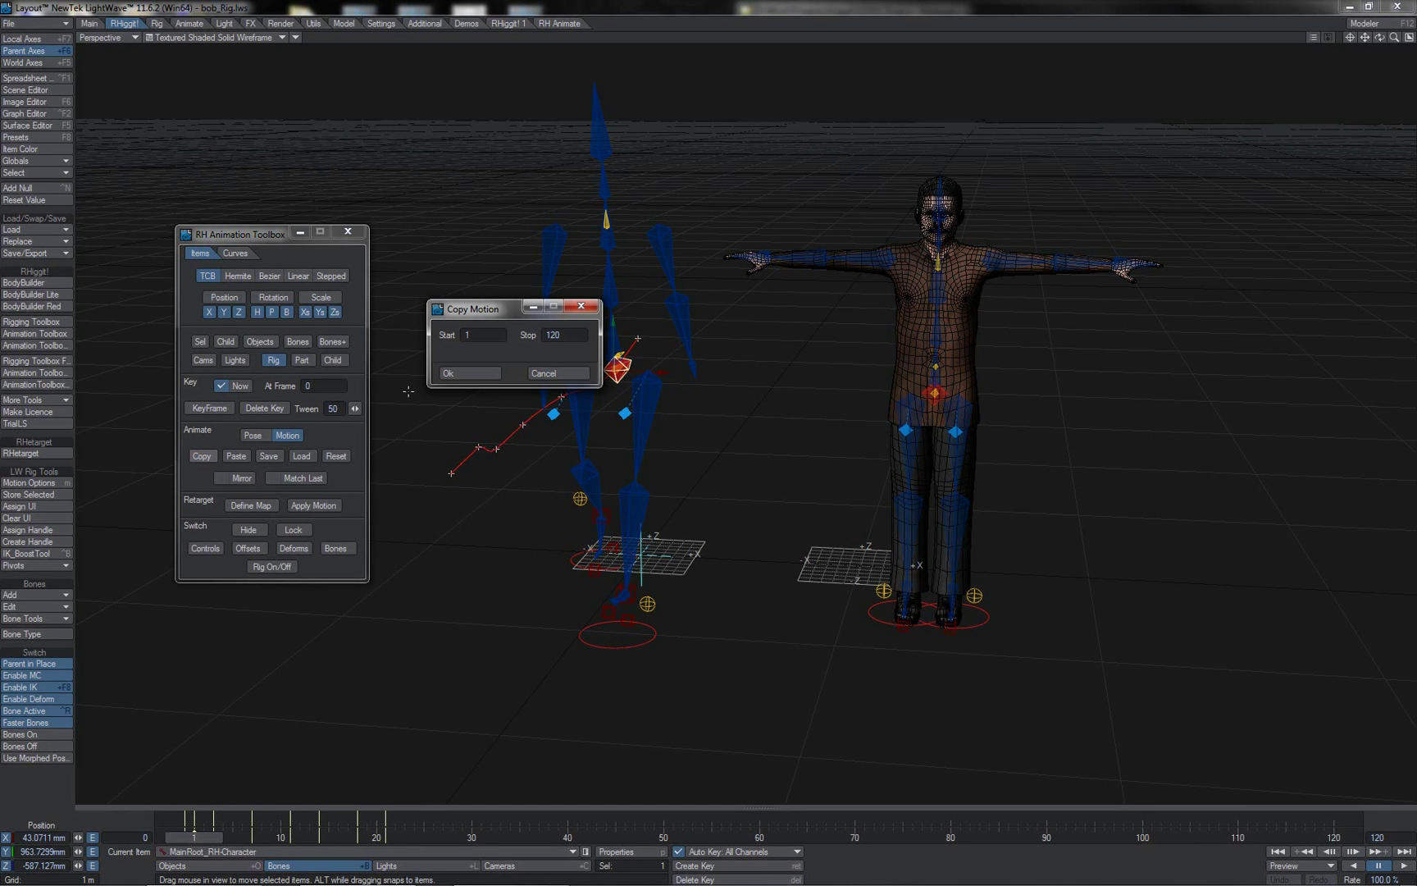
{"action": "left_click", "coordinate": [454, 372]}
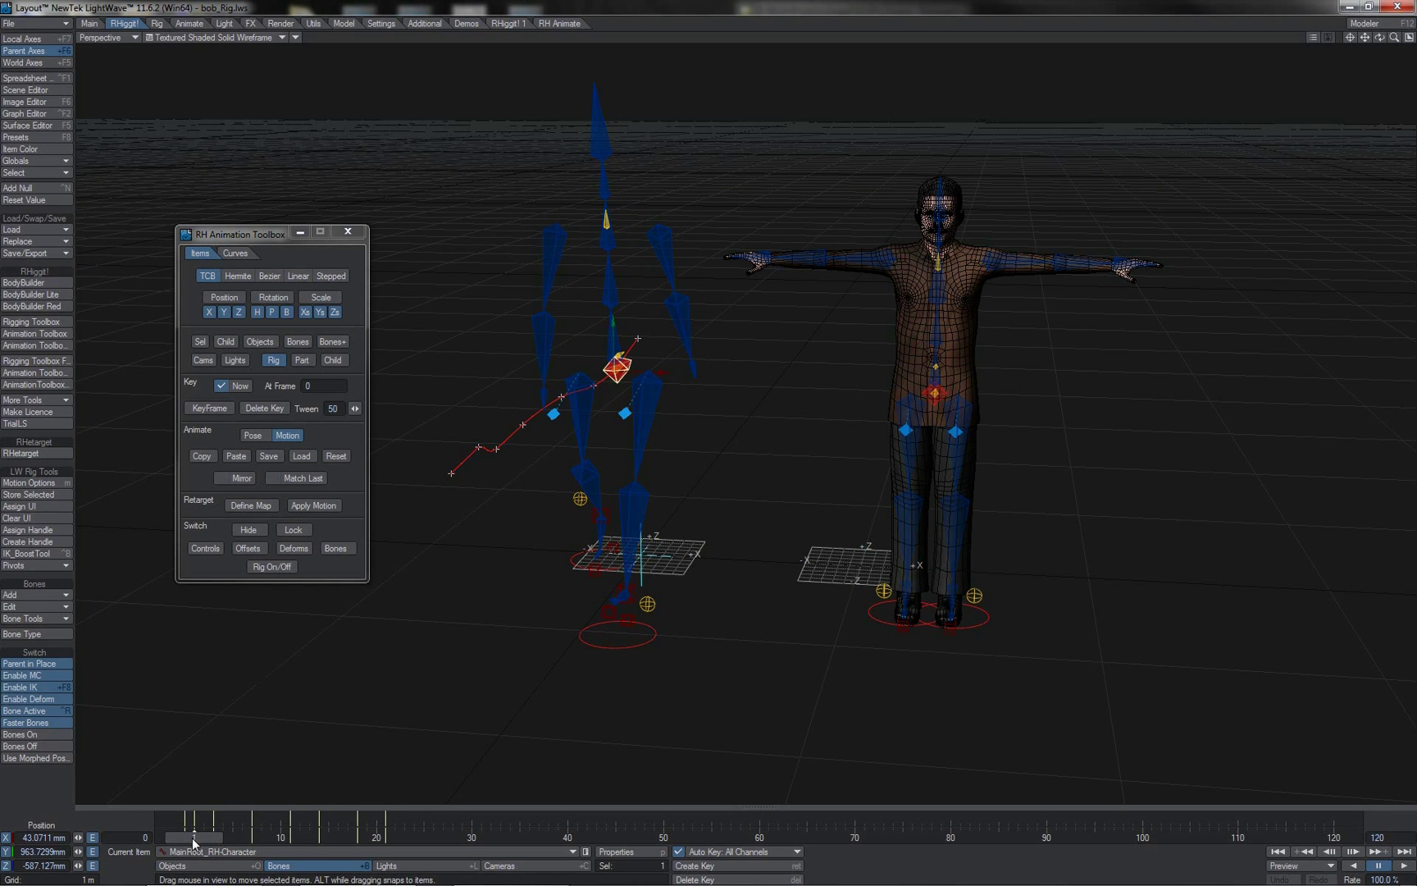
{"action": "left_click_drag", "start_coordinate": [194, 838], "coordinate": [195, 839]}
- Paste the motion onto the whole bob rig from MainRoot_bob mirrored across X, and scrub the timeline to compare both walks
{"action": "left_click", "coordinate": [944, 394]}
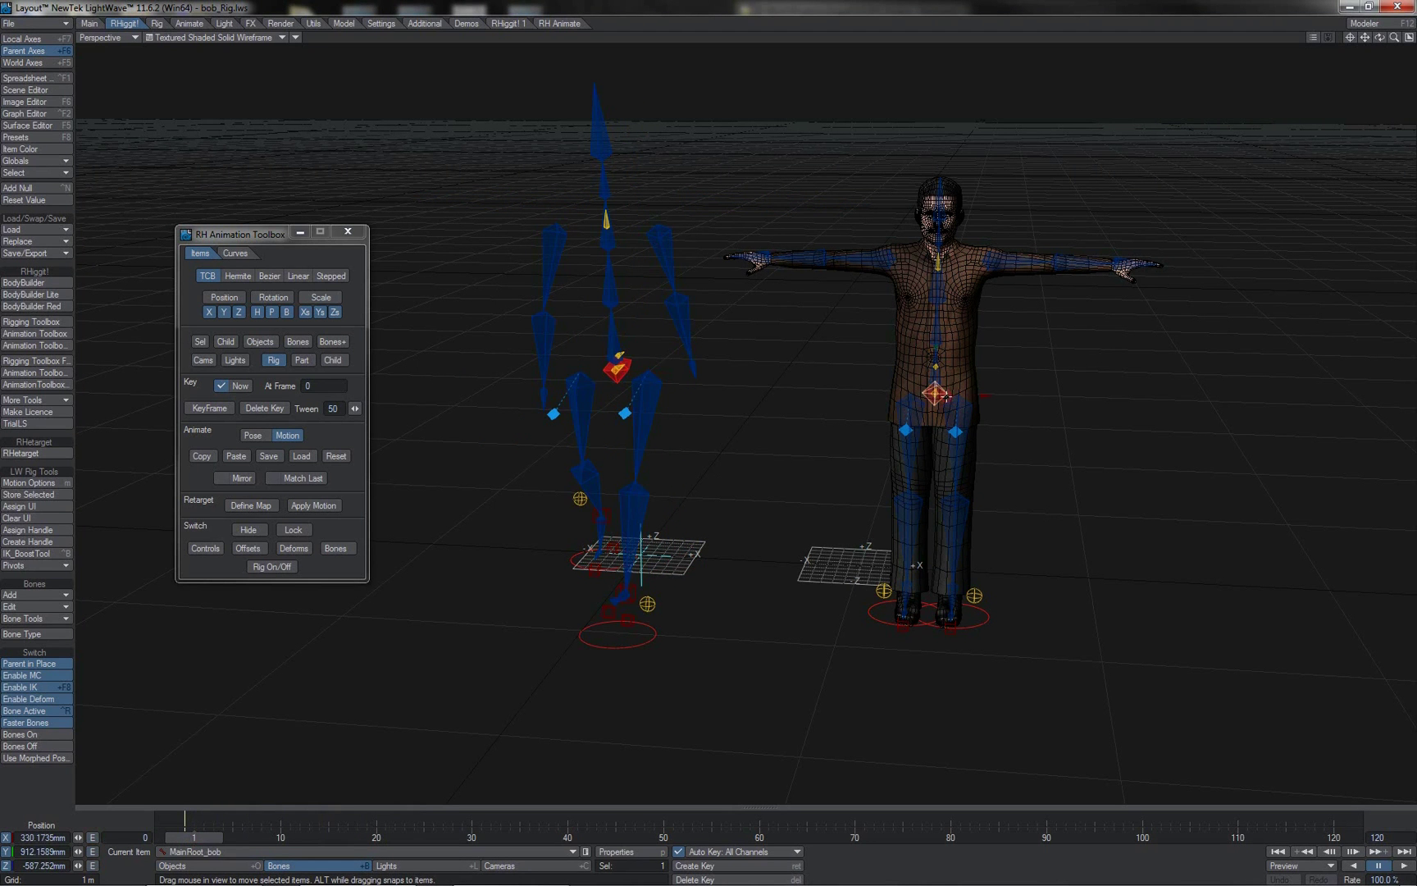
{"action": "left_click", "coordinate": [234, 478]}
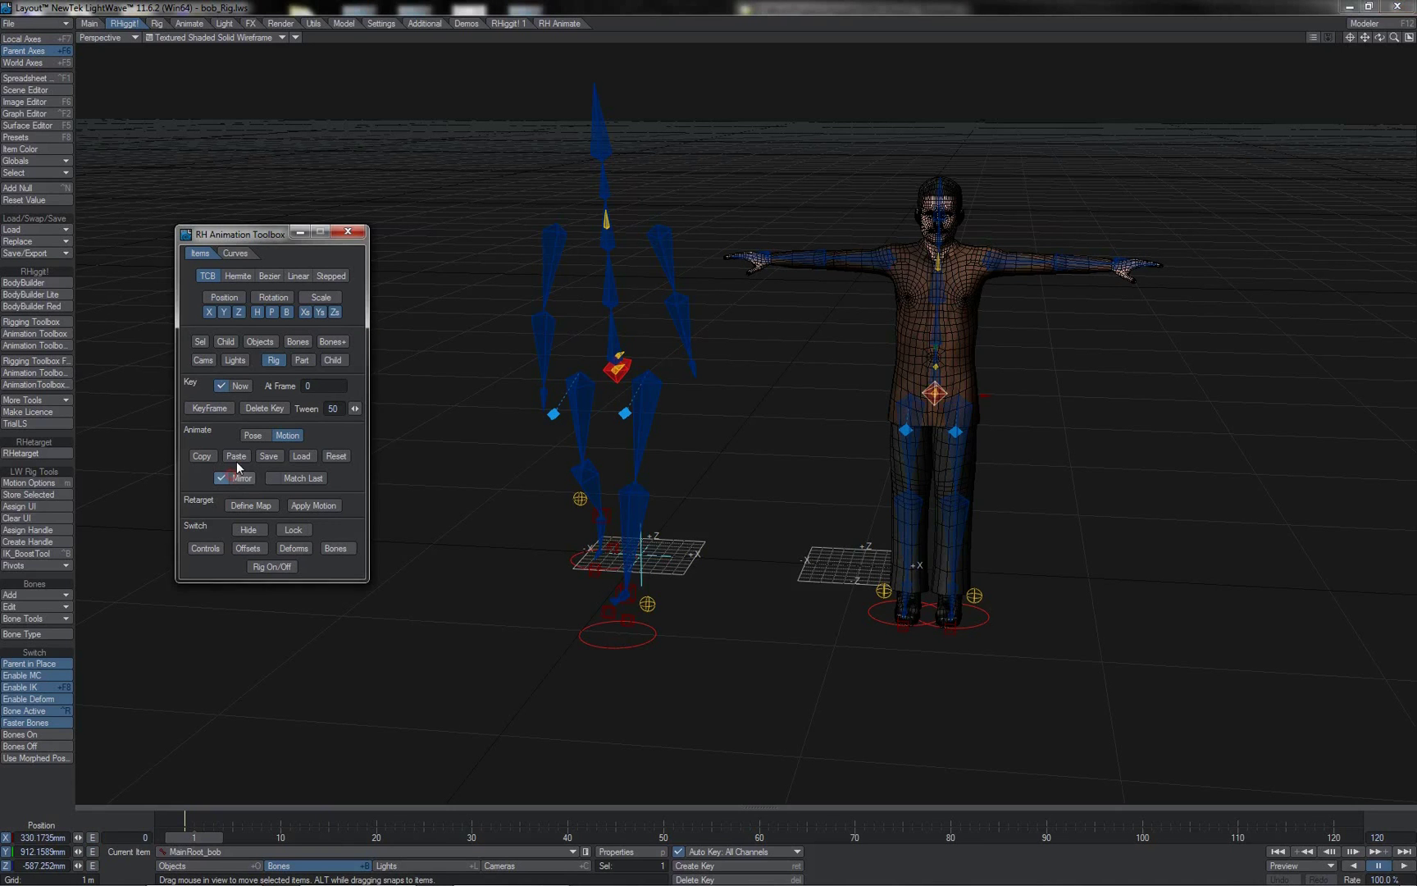
{"action": "left_click", "coordinate": [237, 457]}
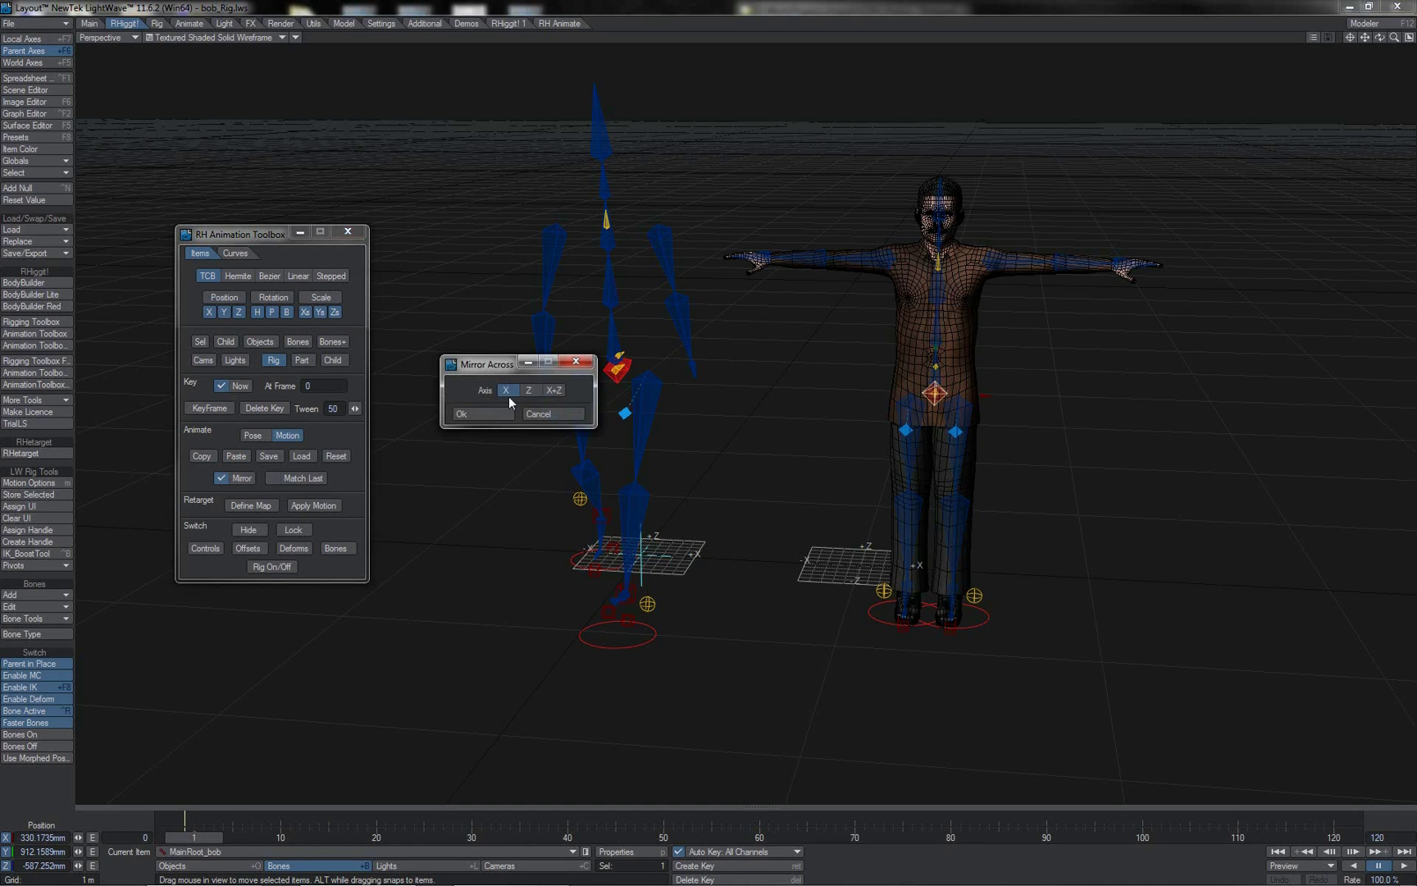
{"action": "left_click", "coordinate": [483, 413]}
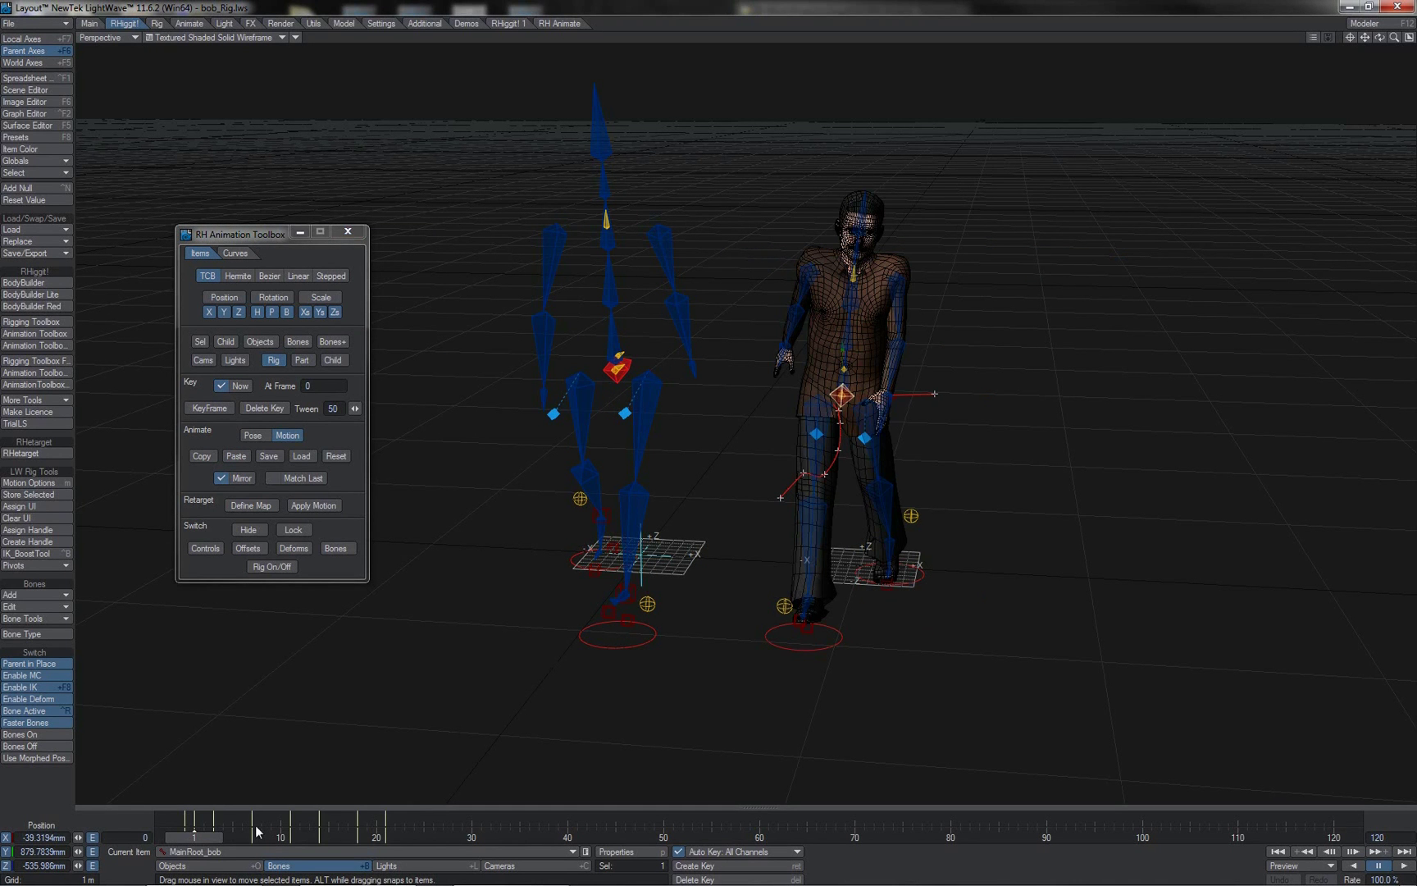
{"action": "left_click", "coordinate": [211, 837]}
{"action": "left_click_drag", "start_coordinate": [211, 837], "coordinate": [348, 837]}
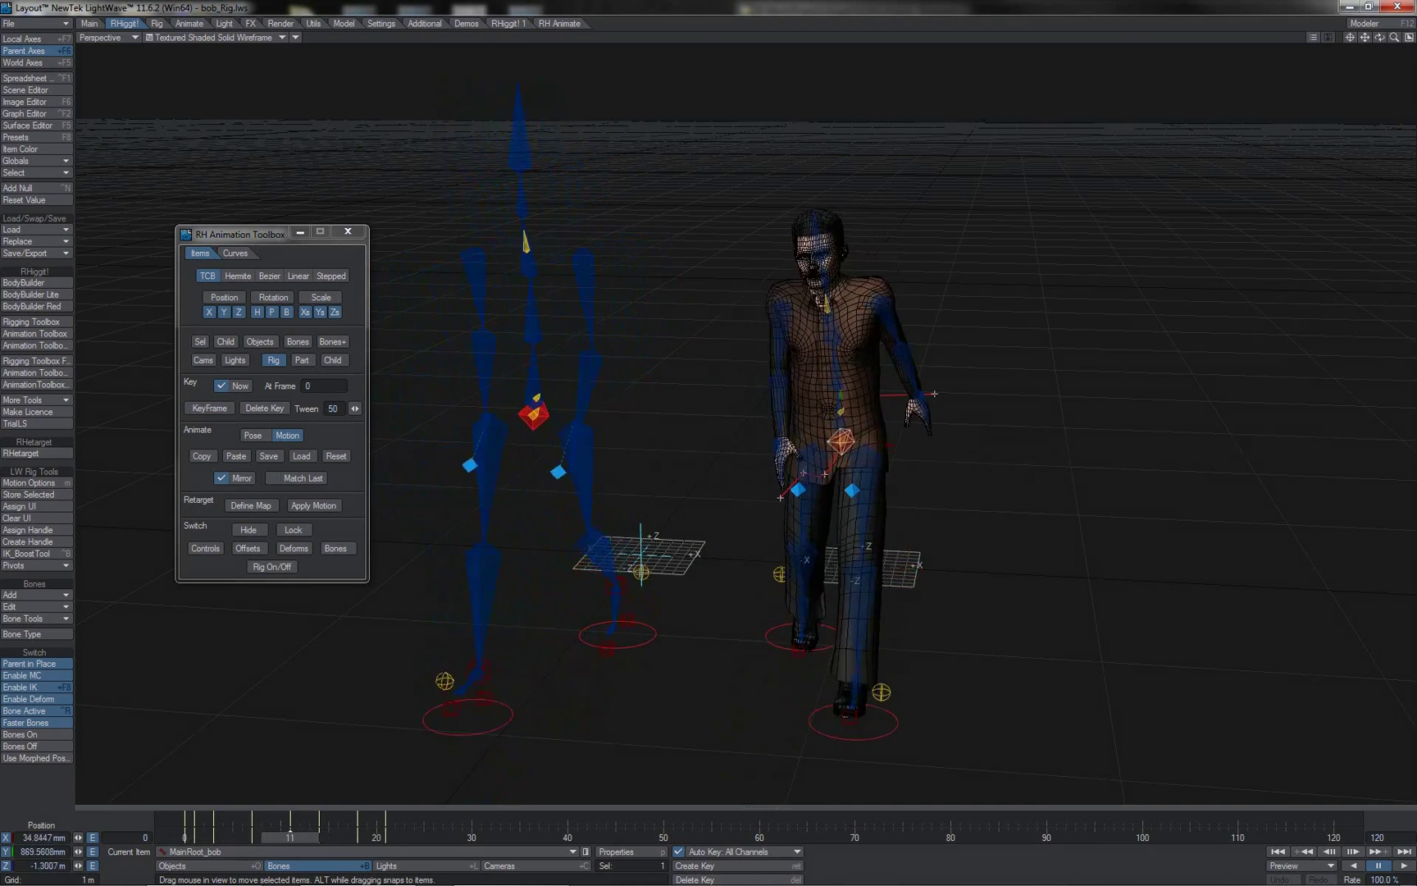
- Paste the motion mirrored across X in Part mode onto the left and right shoulder bones of the RH-Character rig at frame 1
{"action": "left_click", "coordinate": [275, 361]}
{"action": "left_click", "coordinate": [302, 360]}
{"action": "left_click", "coordinate": [506, 317]}
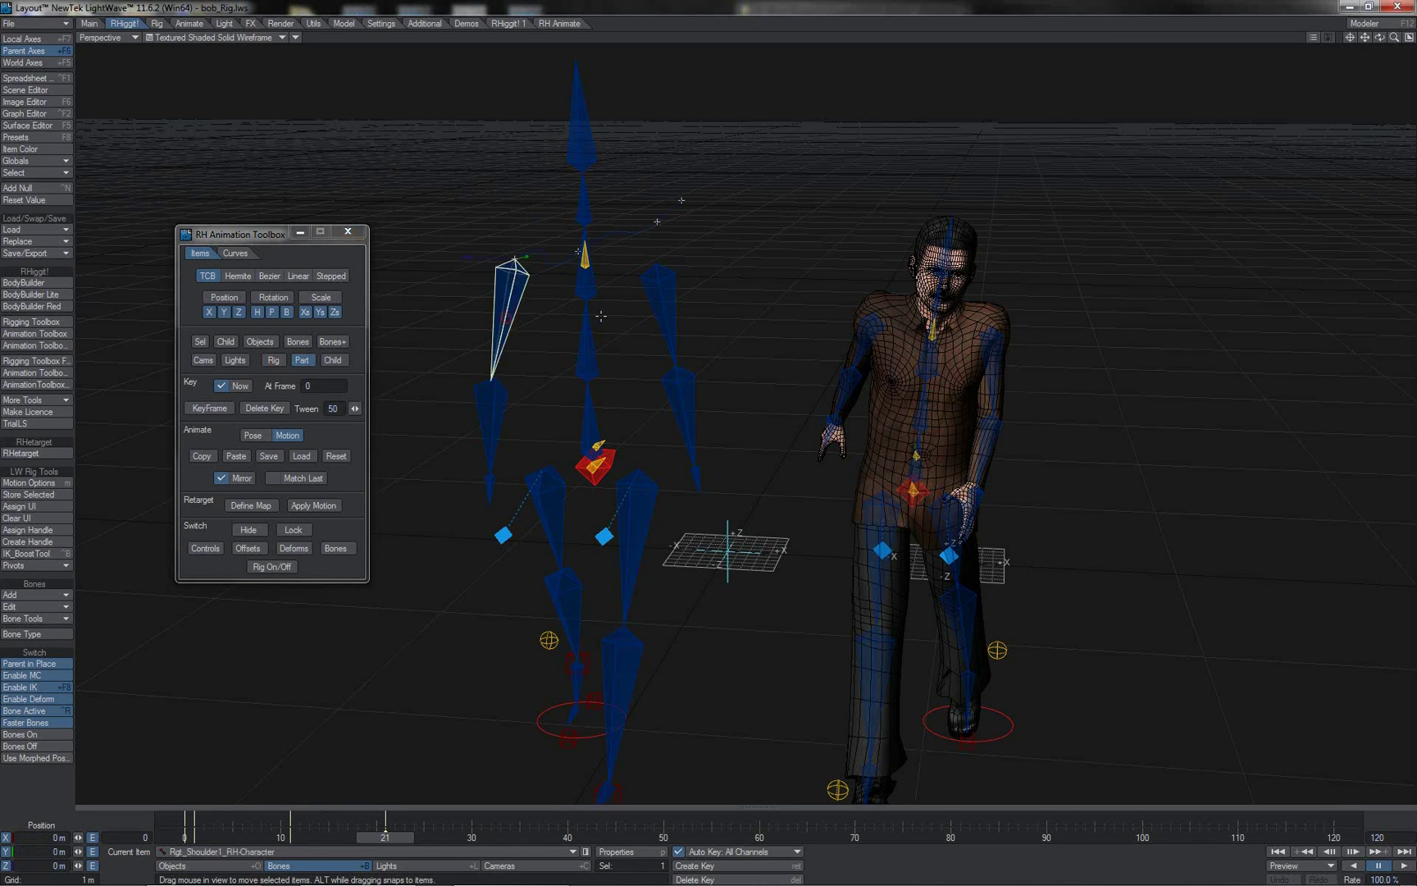
{"action": "left_click", "coordinate": [671, 300], "text": "shift"}
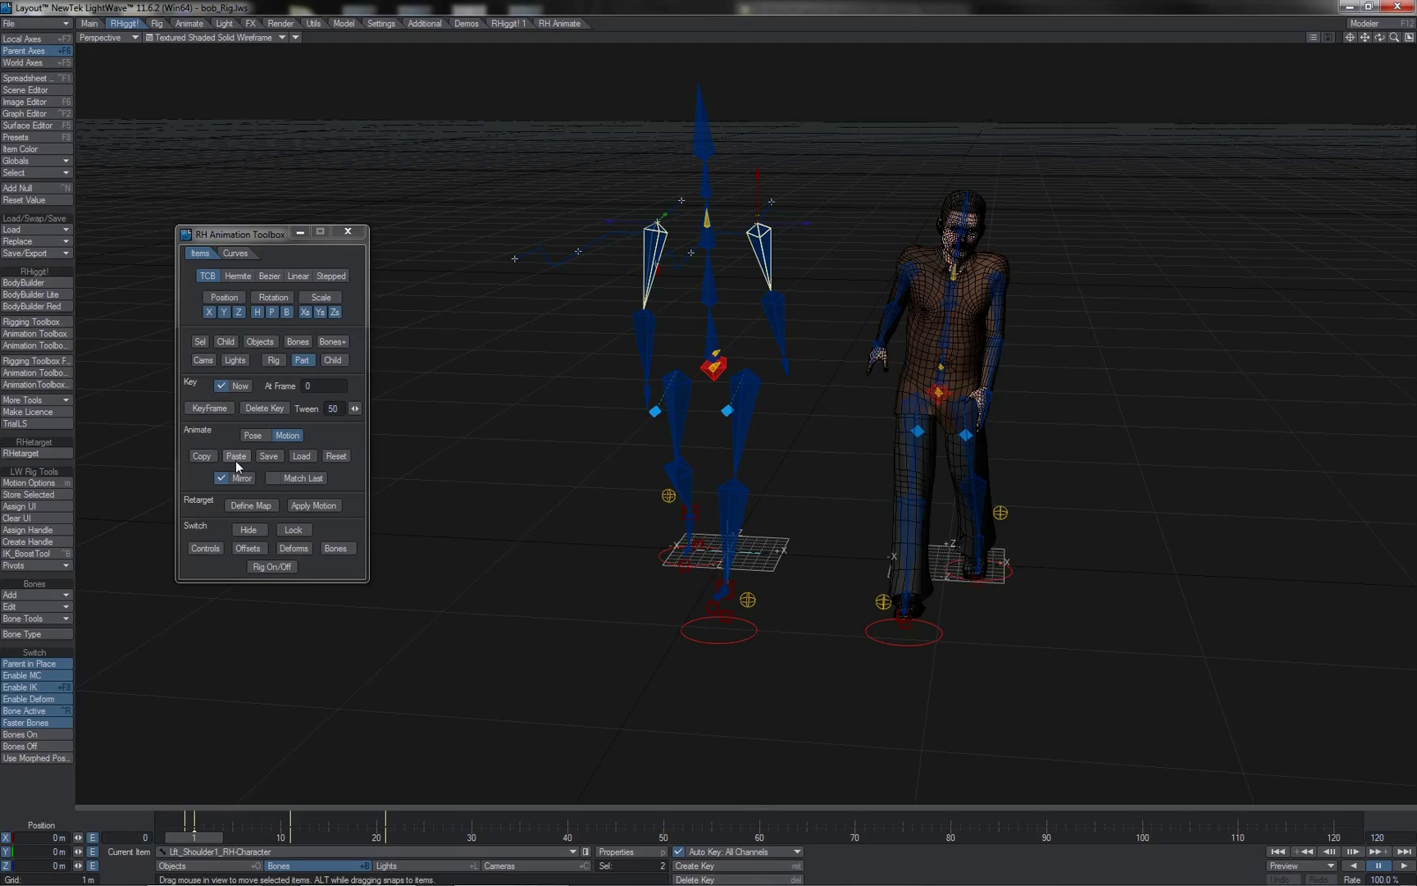
{"action": "left_click", "coordinate": [236, 460]}
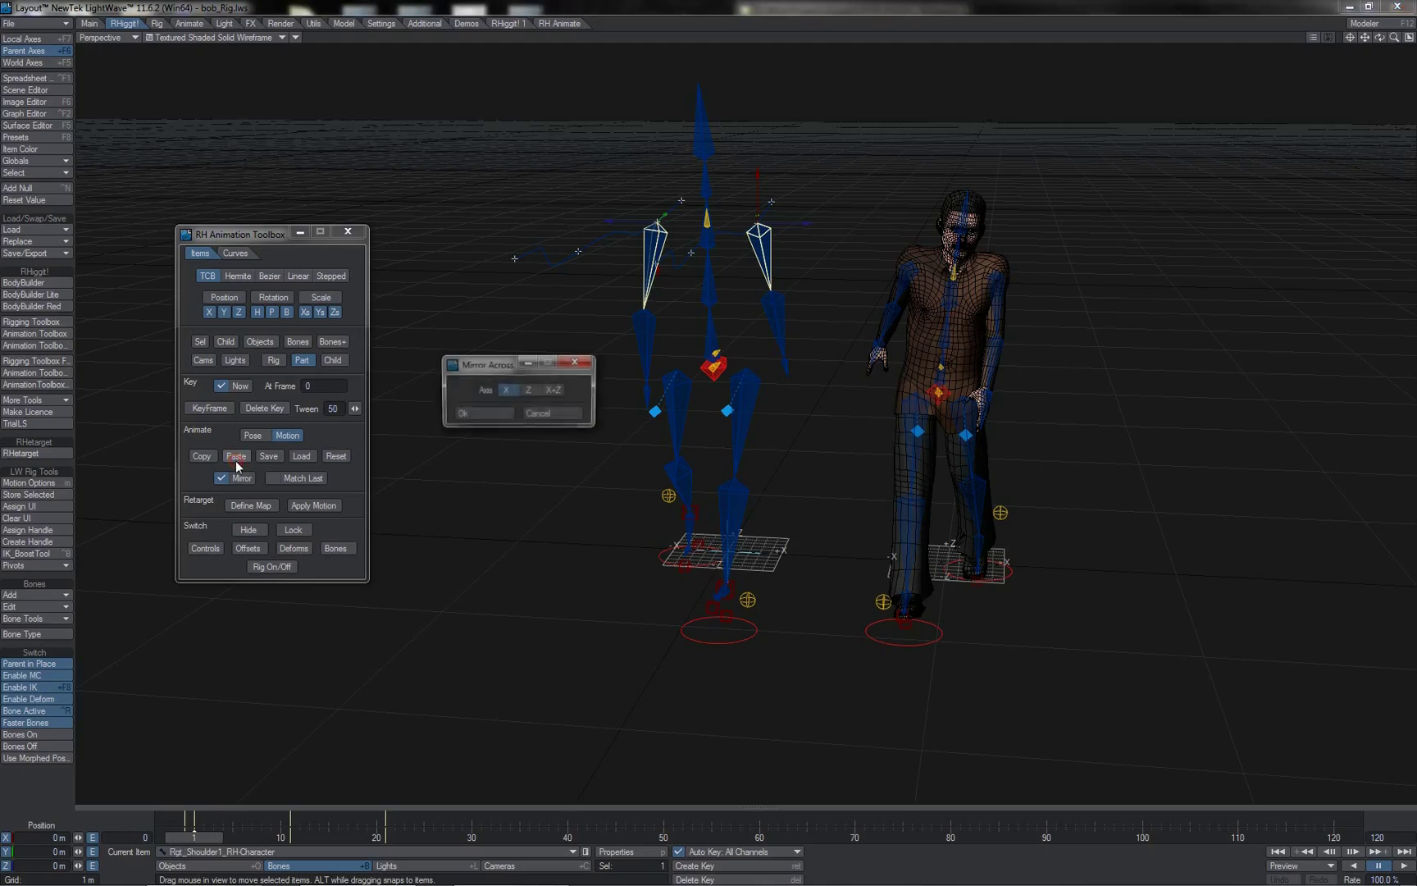
{"action": "left_click", "coordinate": [487, 413]}
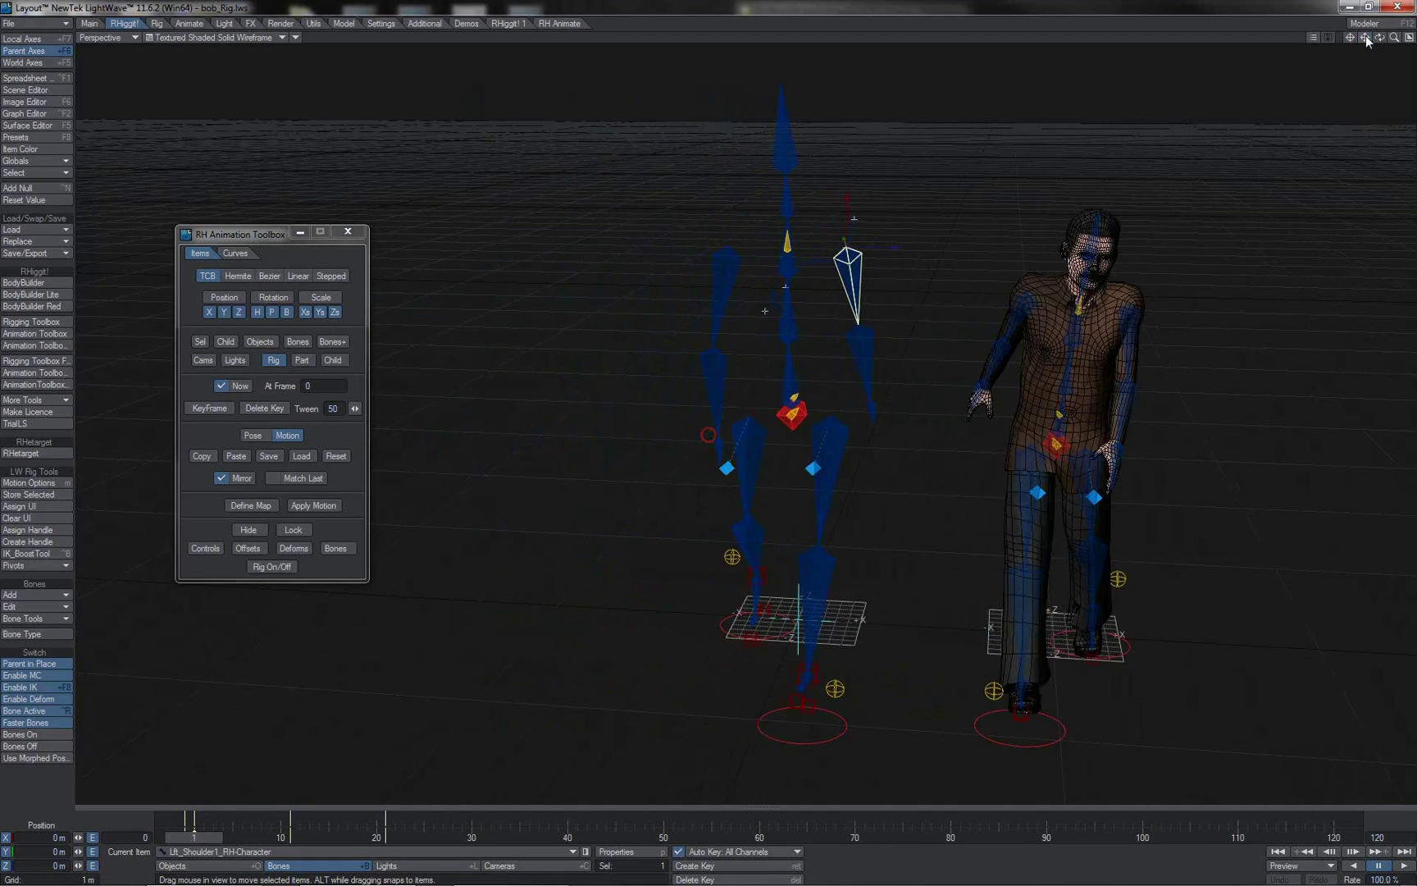
- Copy the motion of only the selected left shoulder, elbow and wrist bones of the RH-Character rig up to frame 120
{"action": "left_click_drag", "start_coordinate": [1380, 37], "coordinate": [1394, 45]}
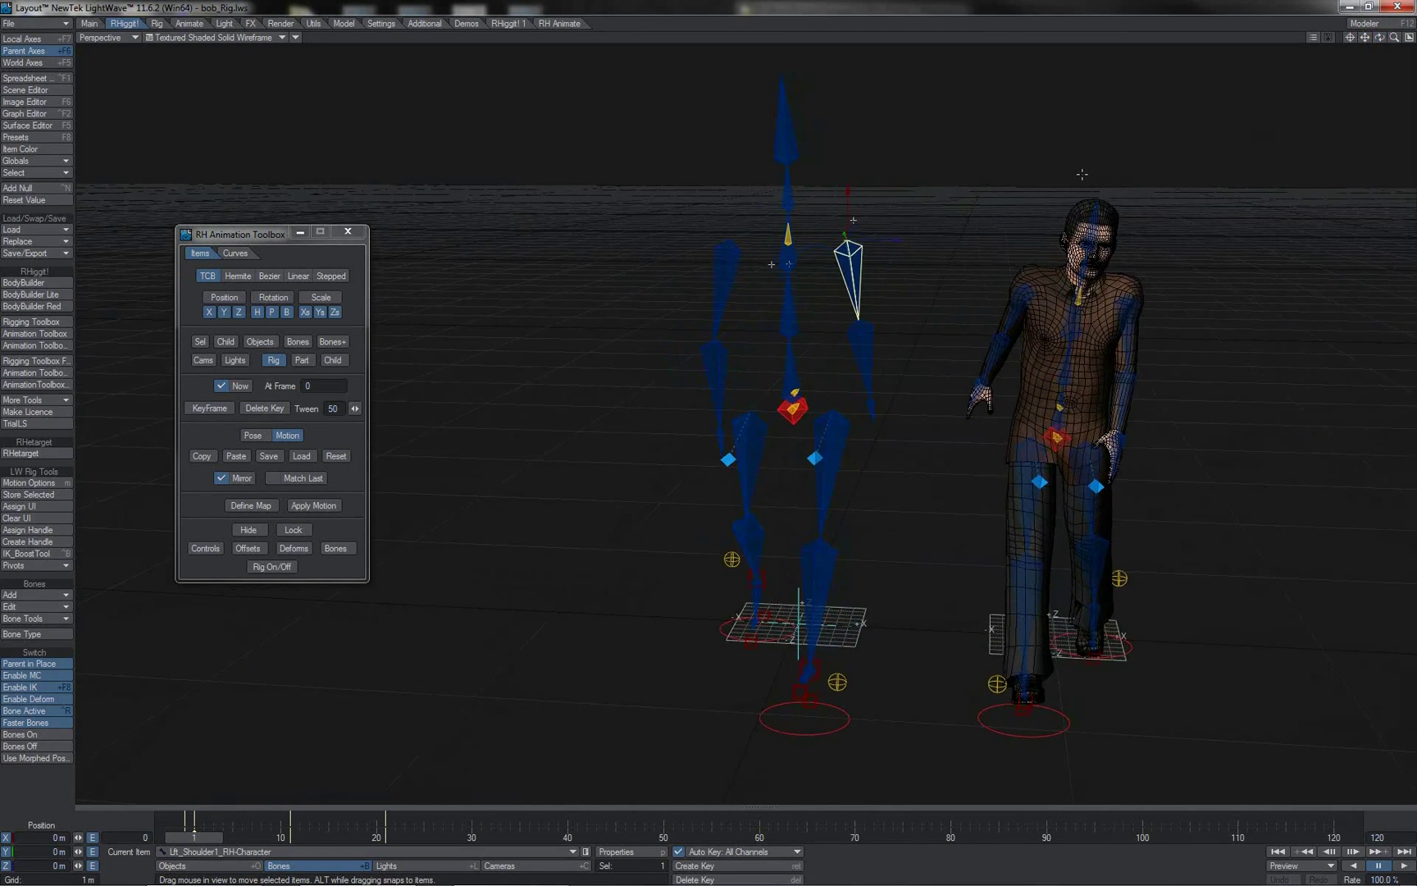
{"action": "left_click", "coordinate": [862, 350], "text": "shift"}
{"action": "left_click", "coordinate": [871, 405], "text": "shift"}
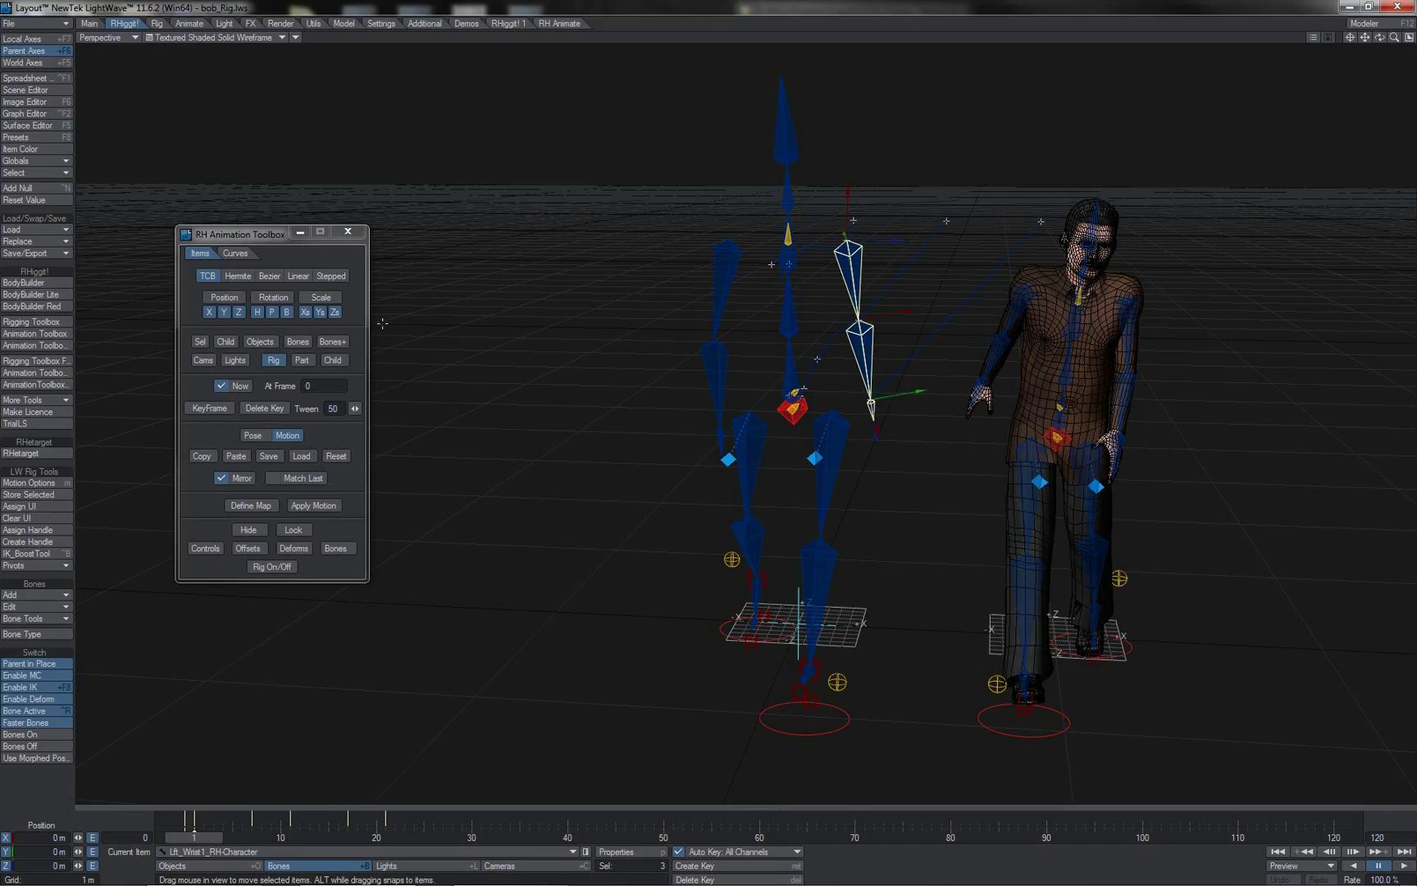
{"action": "left_click", "coordinate": [201, 342]}
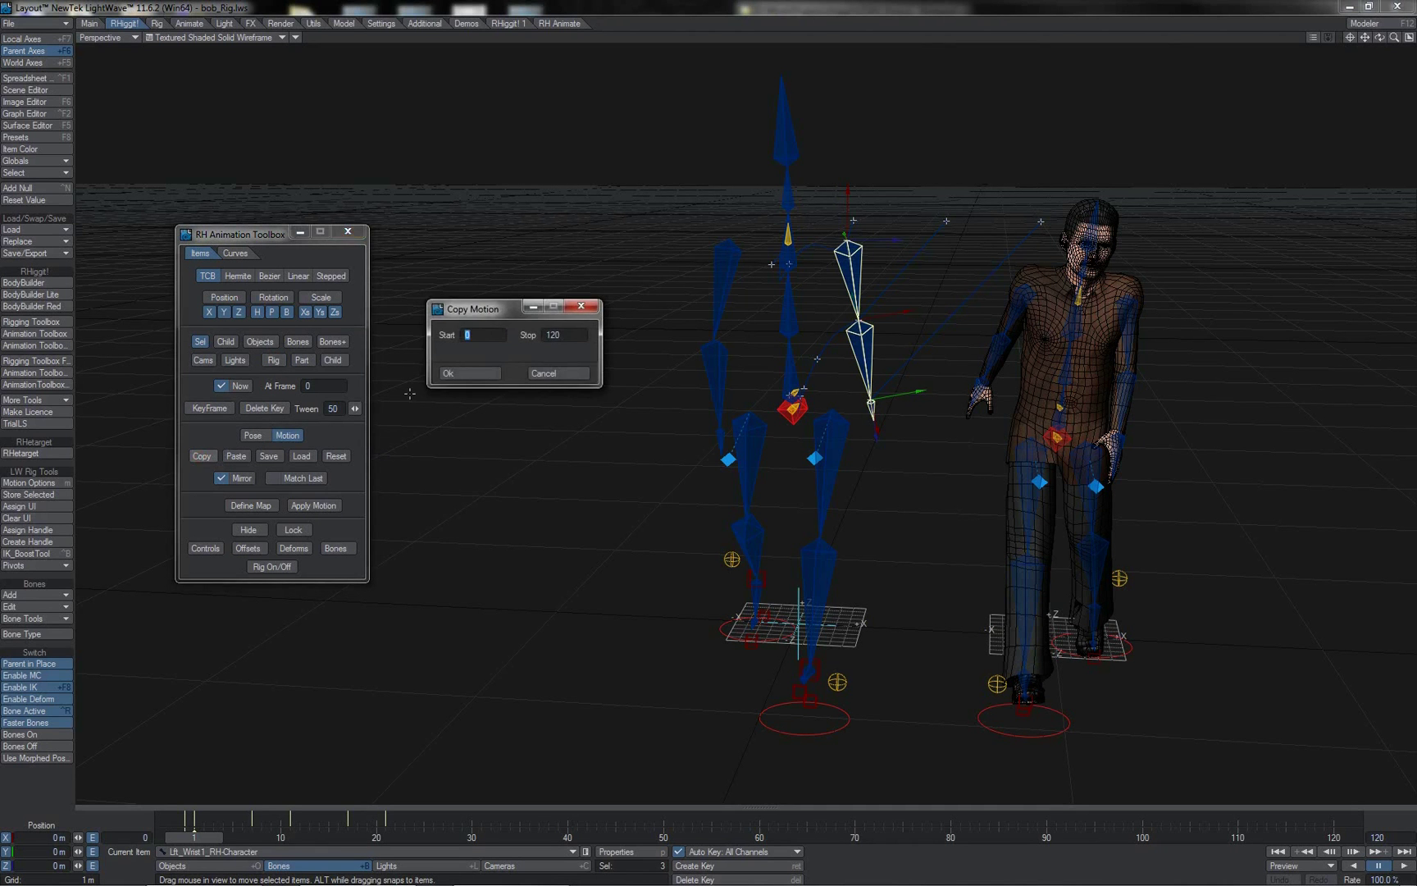
- Paste the arm motion onto the right shoulder, elbow and wrist bones with Mirror Sides off and mirroring on X and H
{"action": "left_click", "coordinate": [717, 361], "text": "shift"}
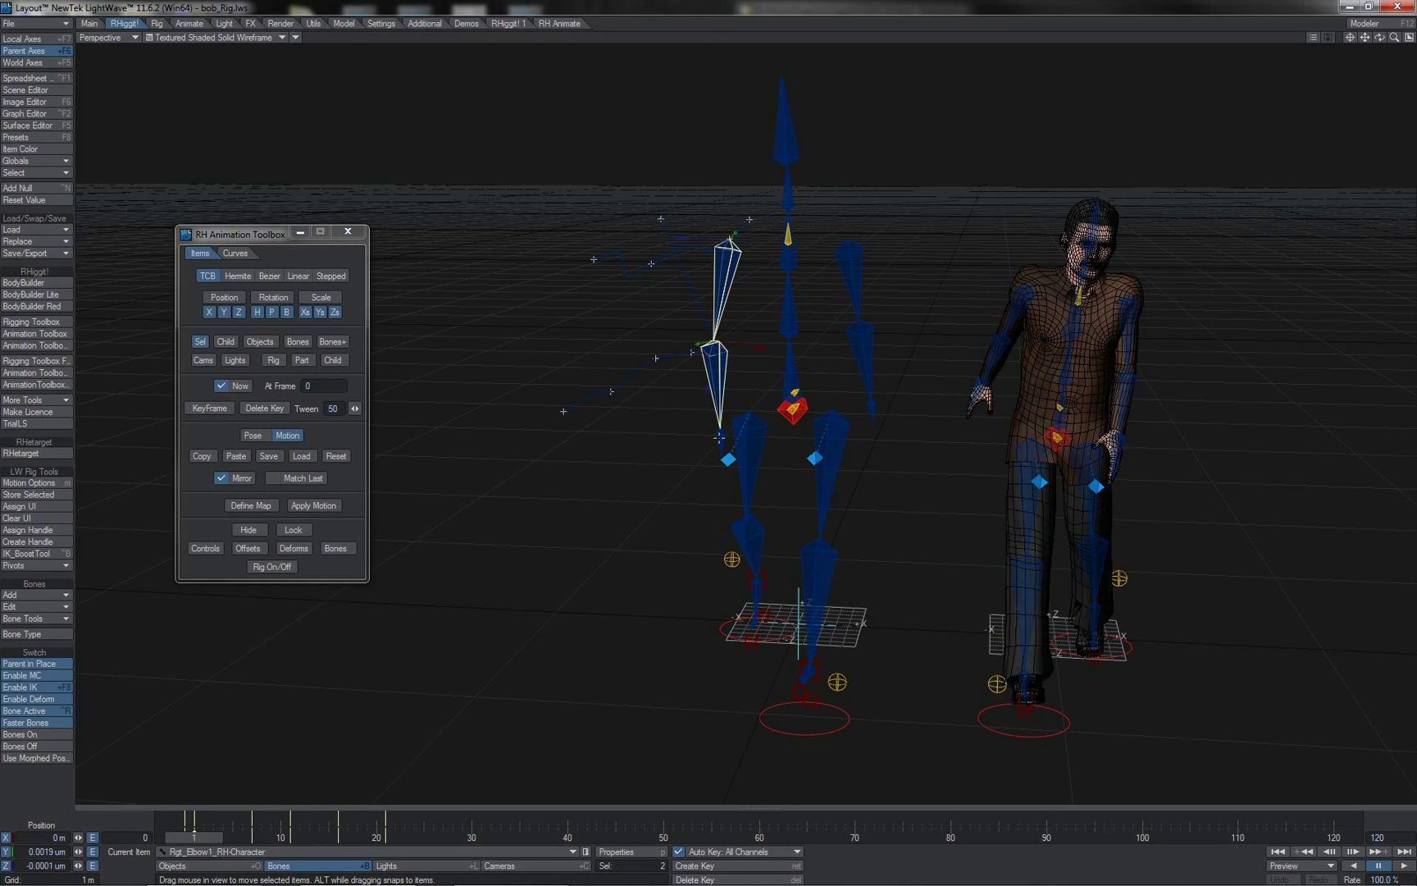
{"action": "left_click", "coordinate": [720, 437], "text": "shift"}
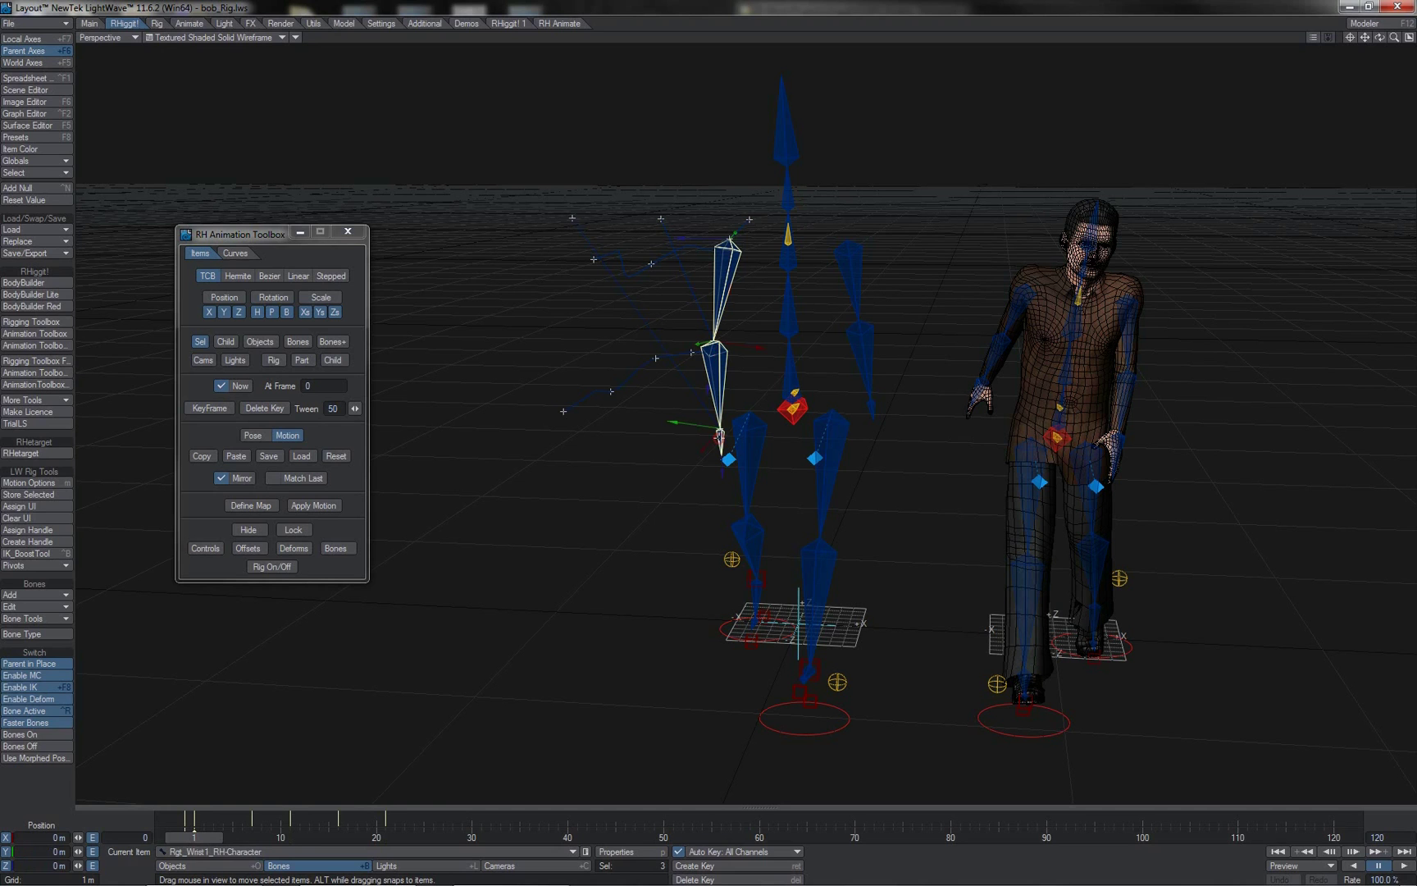
{"action": "left_click", "coordinate": [240, 458]}
{"action": "left_click", "coordinate": [529, 201]}
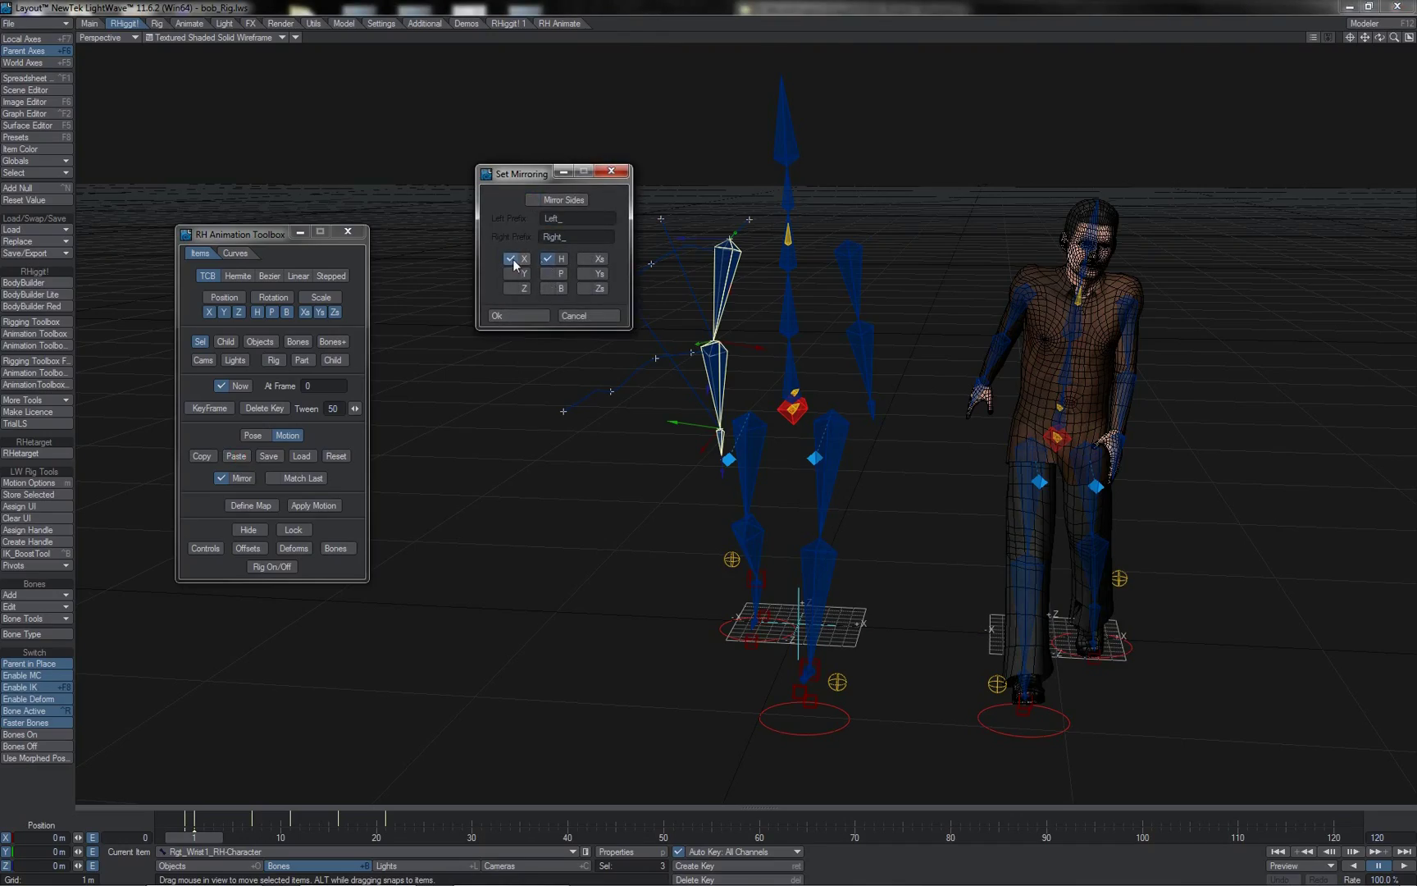
{"action": "left_click", "coordinate": [529, 315]}
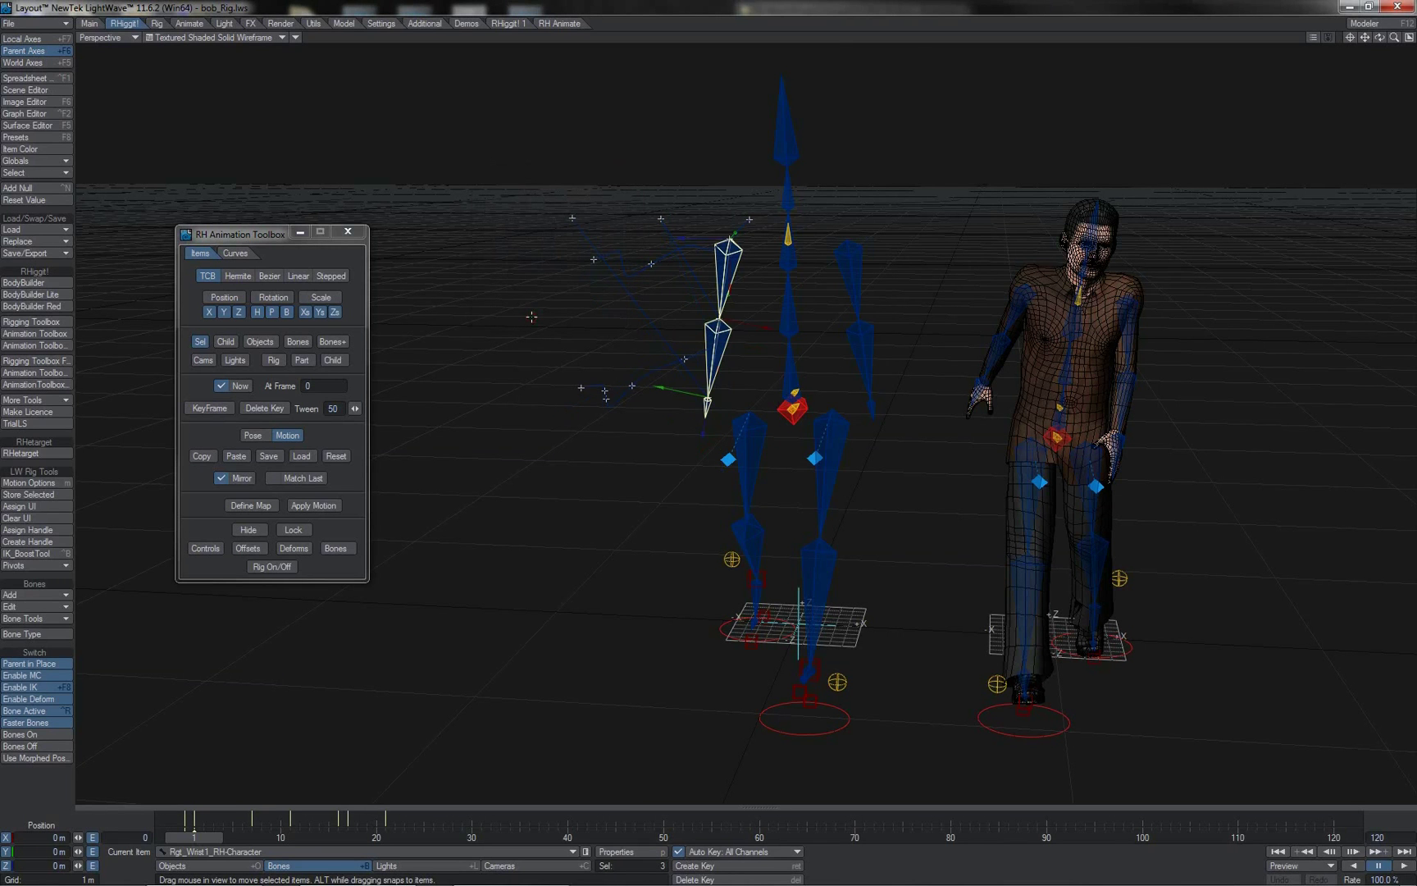